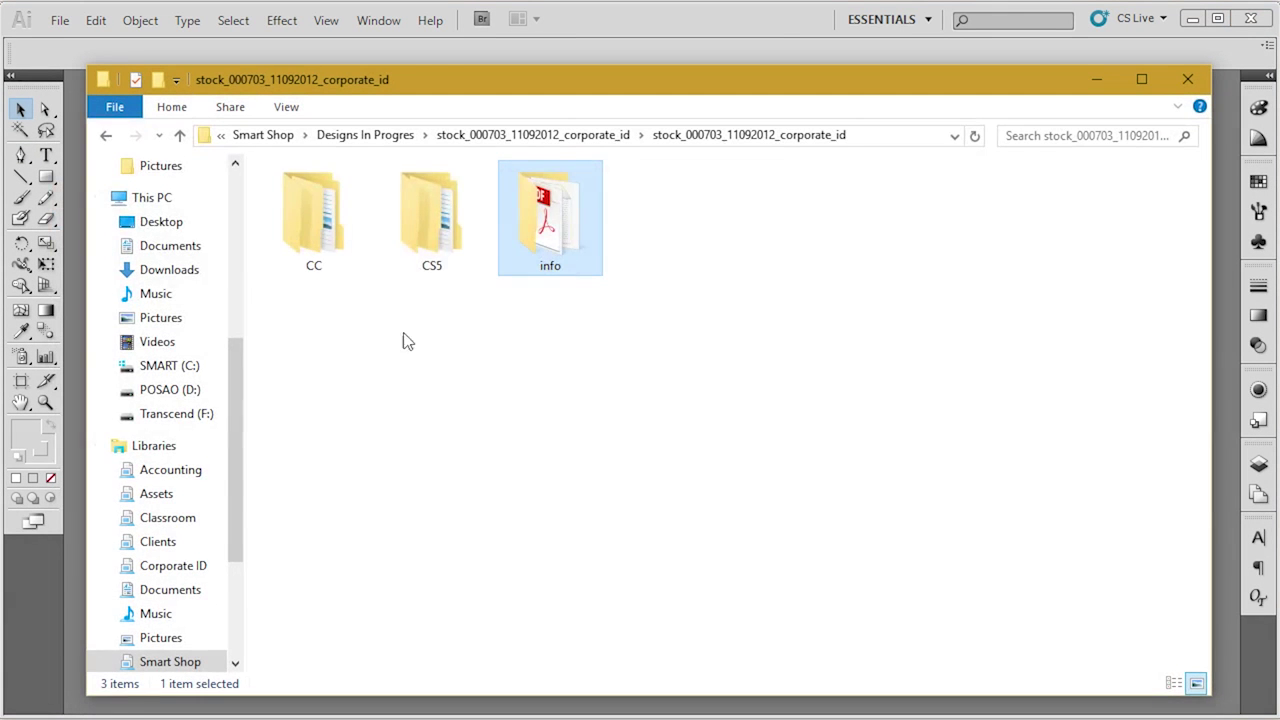
Open 'smart shop corporate id CMYK.ai' from the CS5 › AI folder in Illustrator.
left_click(440, 242)
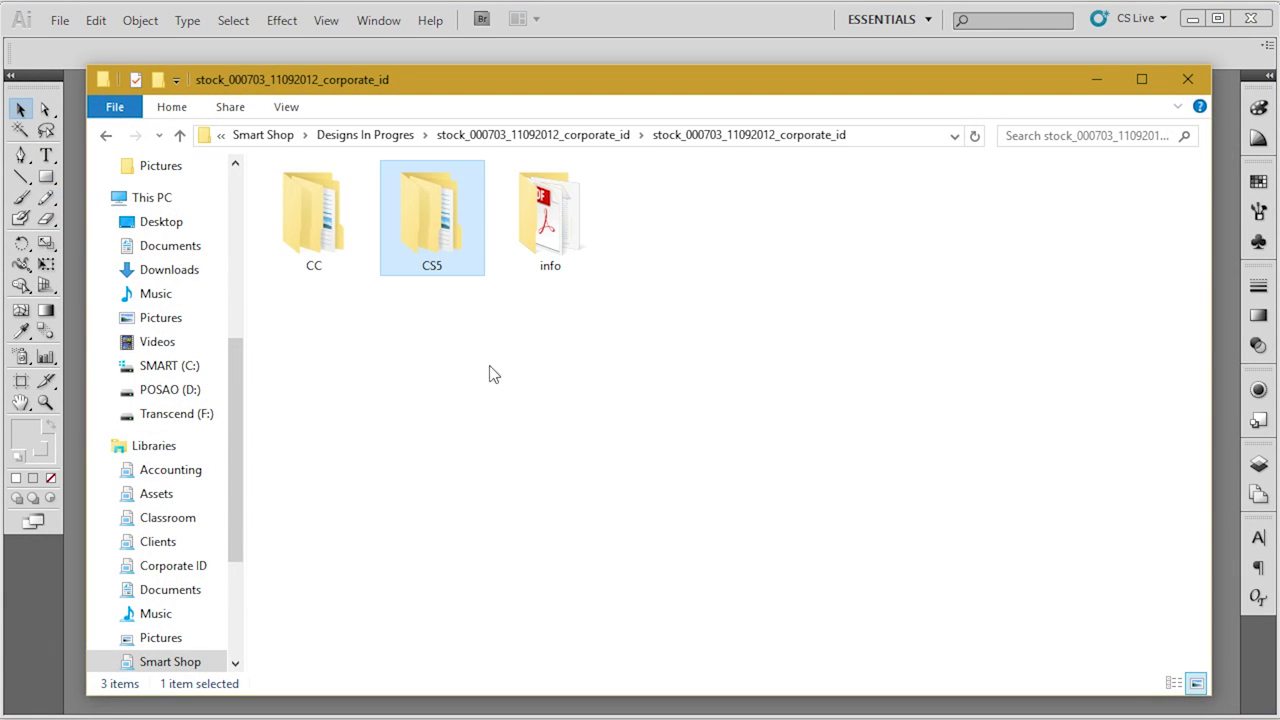
double_click(451, 194)
double_click(314, 215)
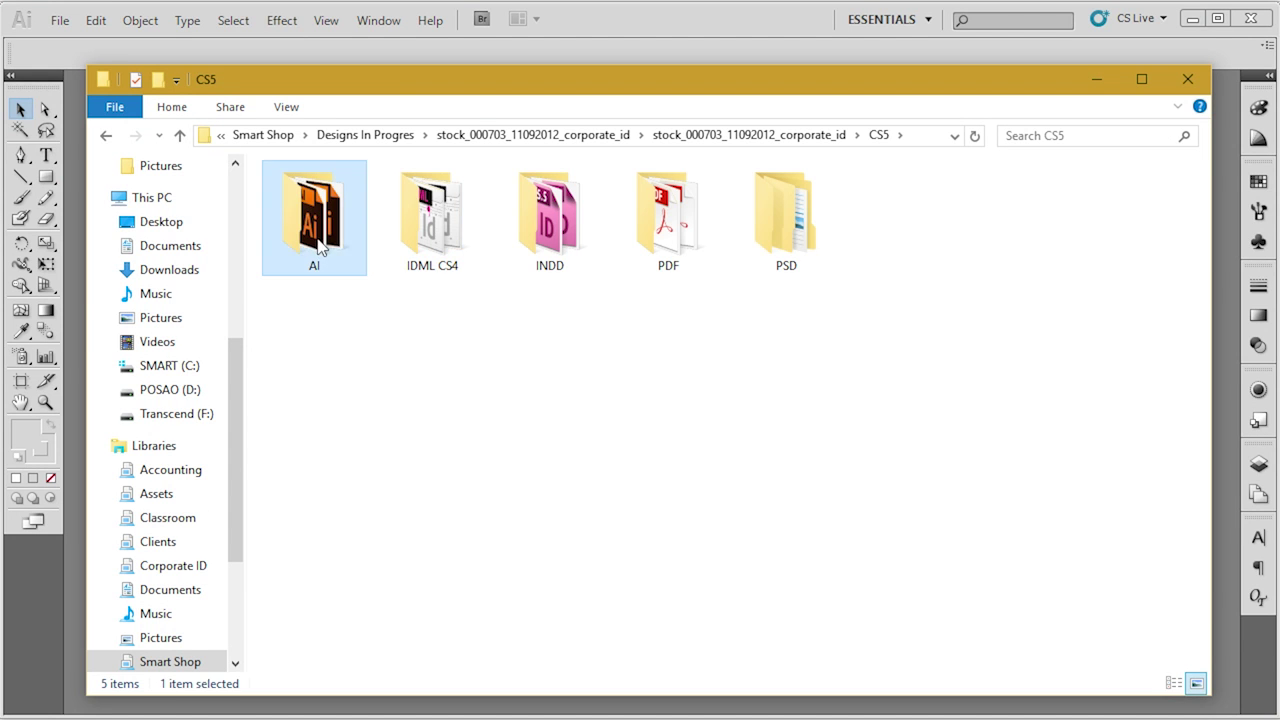
left_click_drag(537, 94, 600, 79)
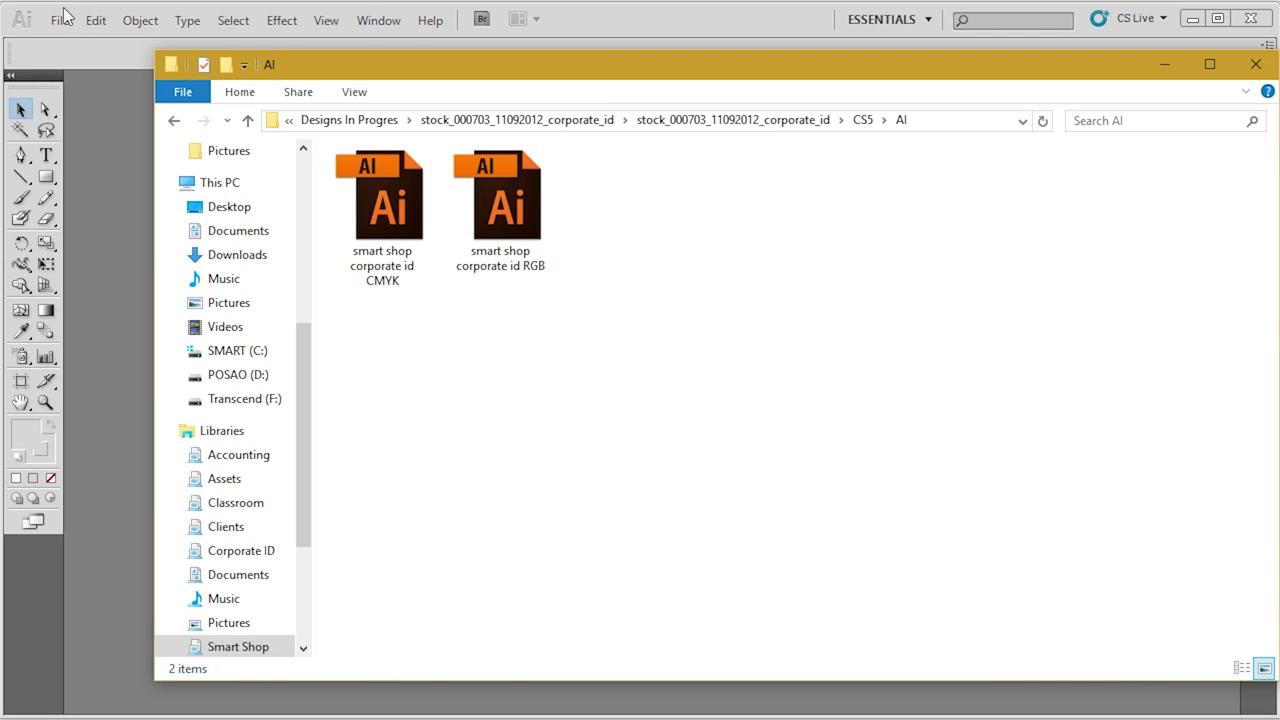
left_click_drag(378, 207, 105, 279)
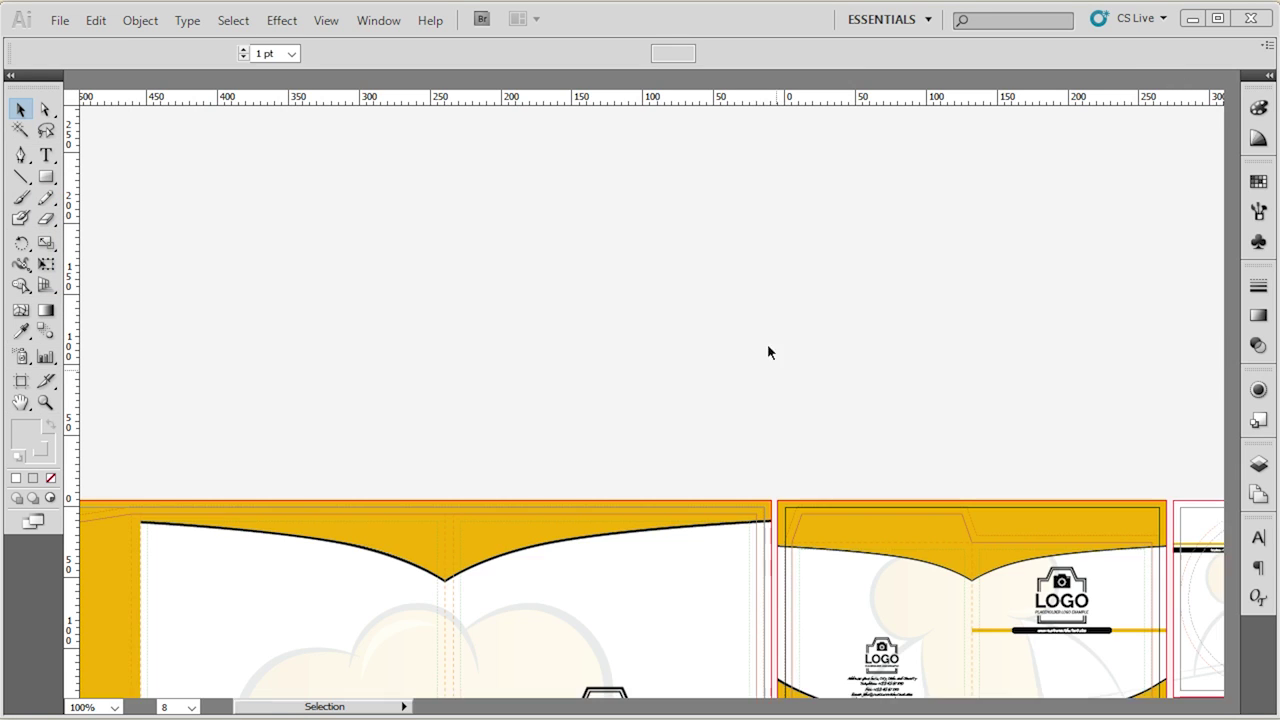
Scroll and pan the canvas to show the business card and letterhead artboards.
scroll(911, 338, "down", 6)
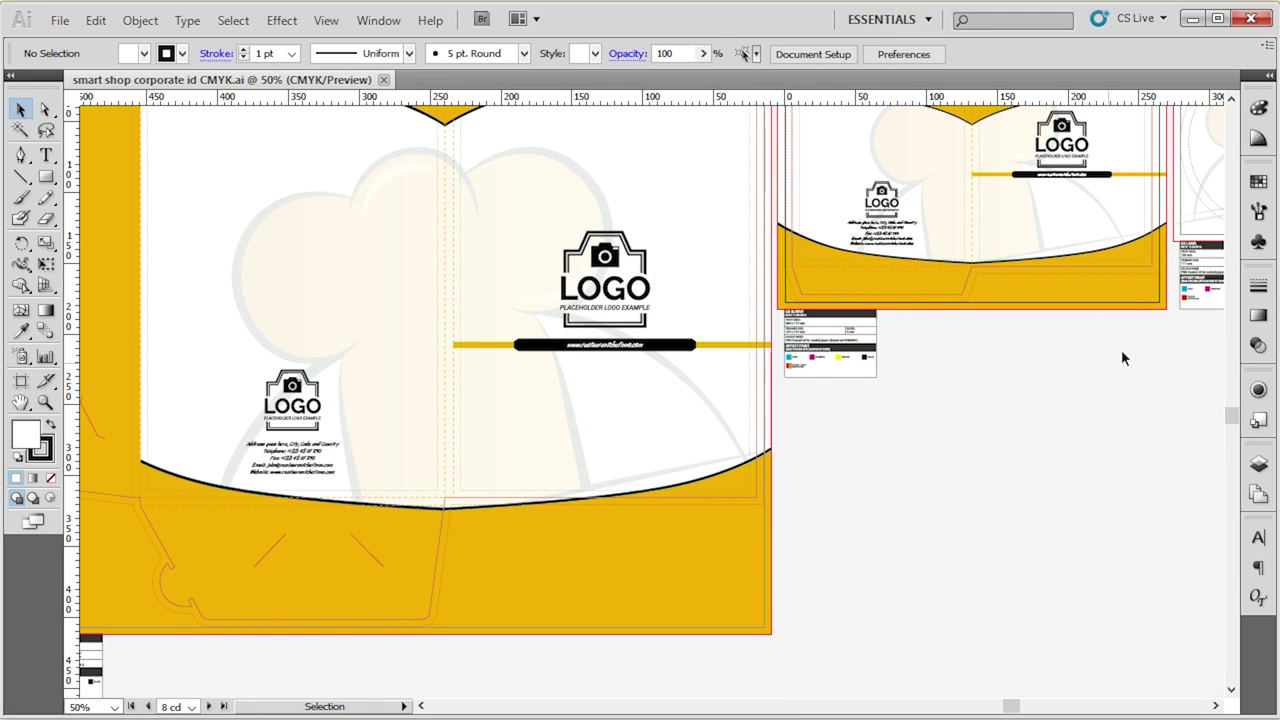
left_click(806, 328)
left_click(1004, 339)
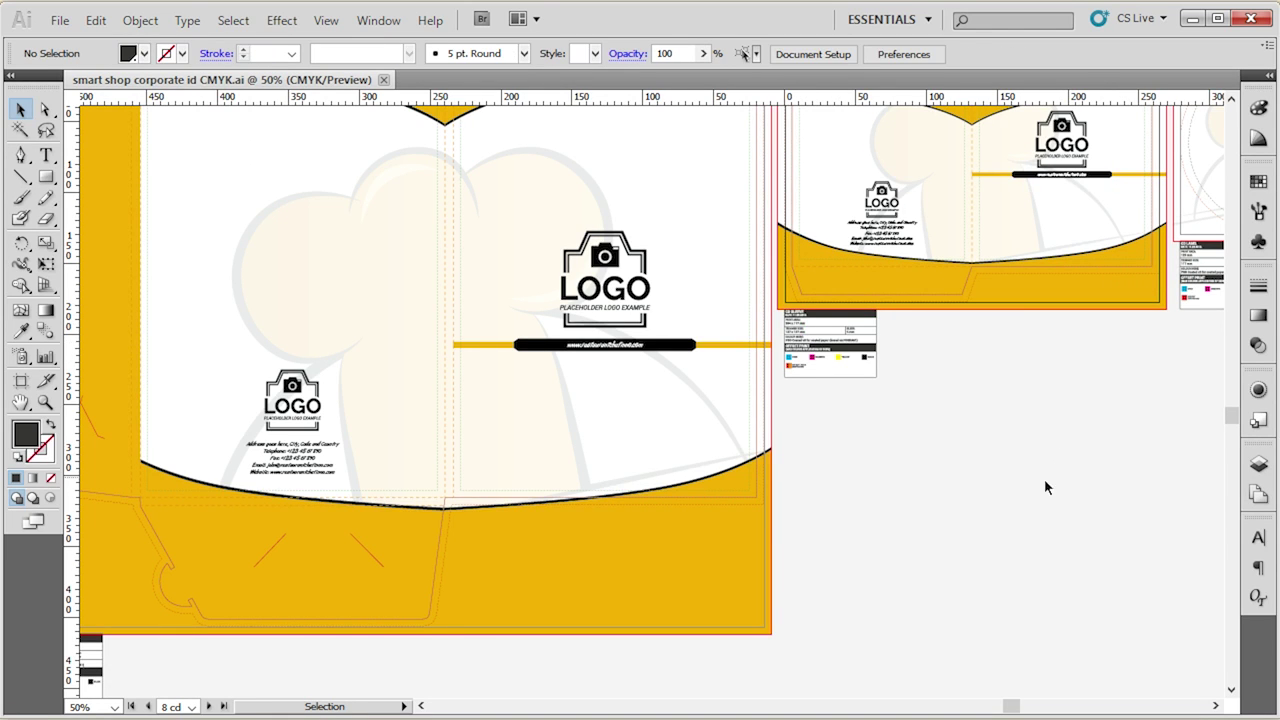
scroll(1044, 478, "up", 3)
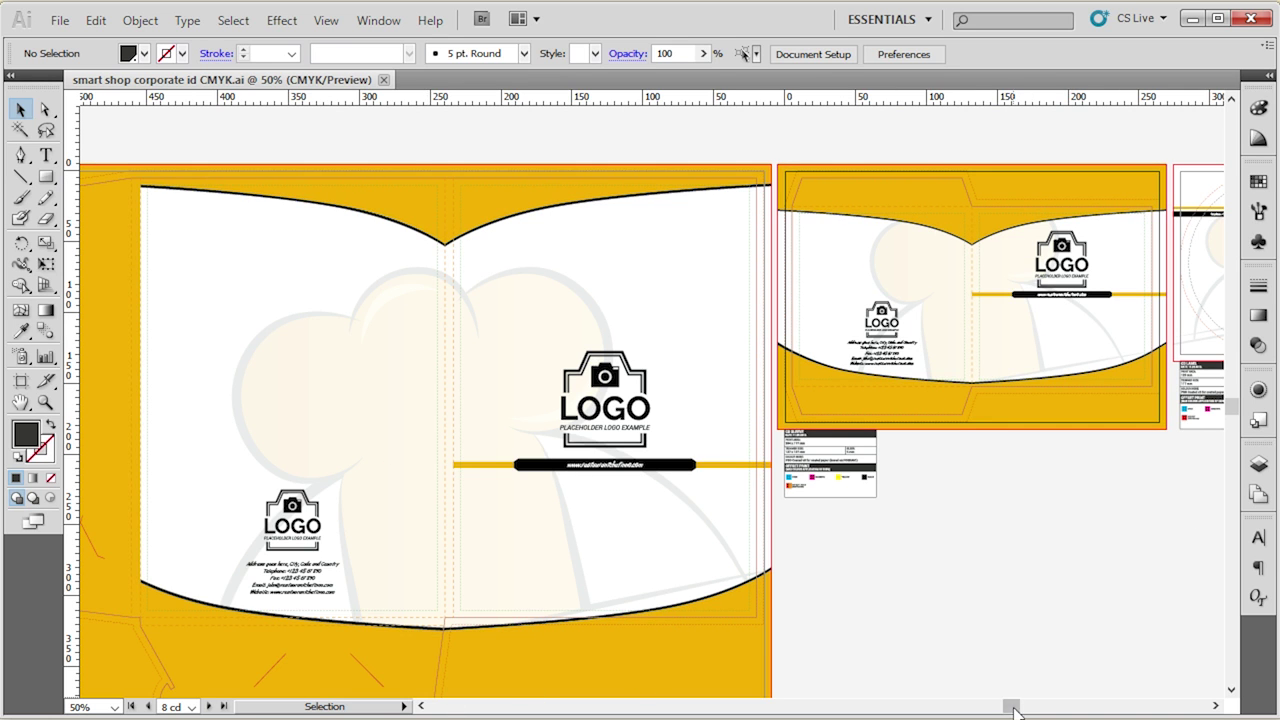
left_click_drag(1012, 706, 823, 706)
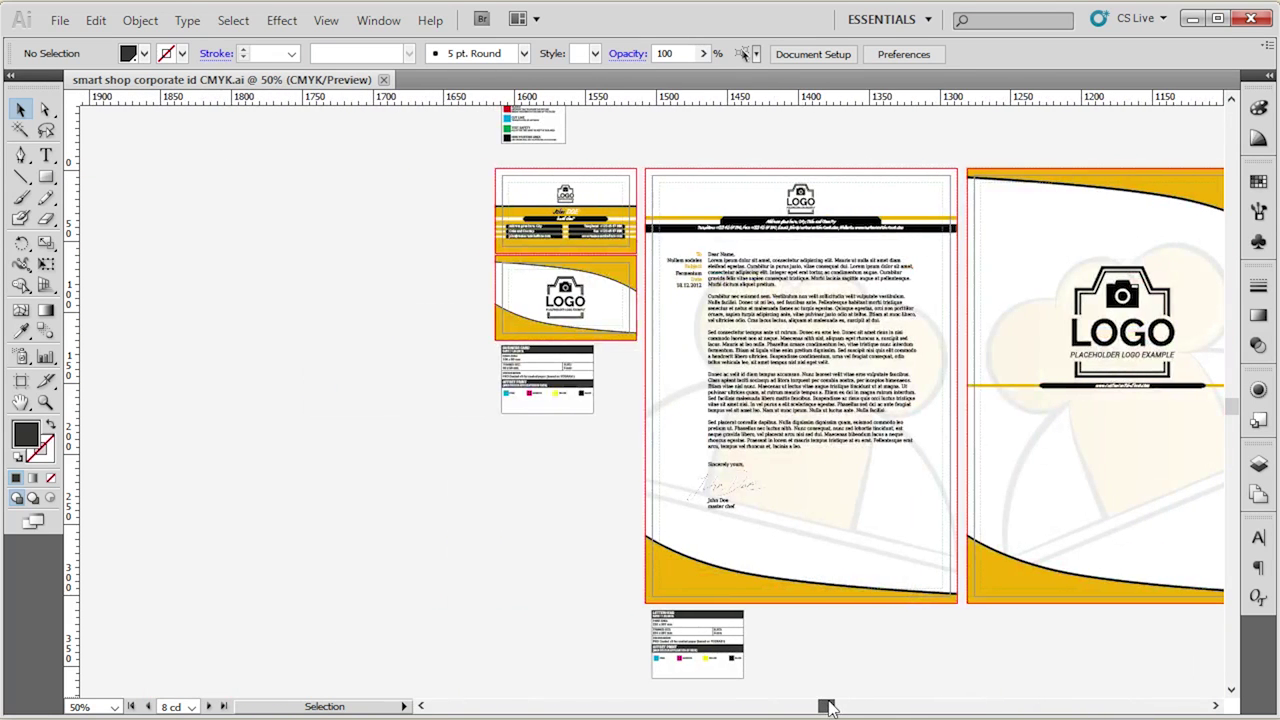
scroll(650, 300, "up", 2)
scroll(650, 300, "left", 4)
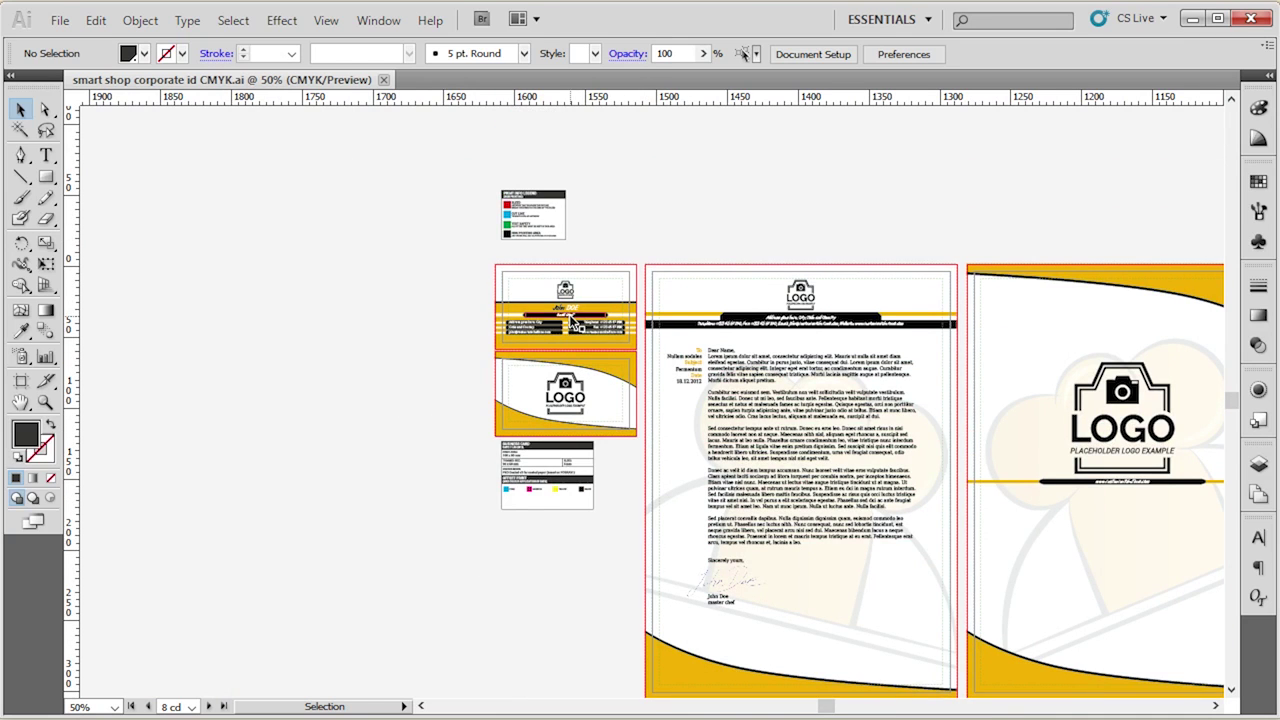
left_click(60, 20)
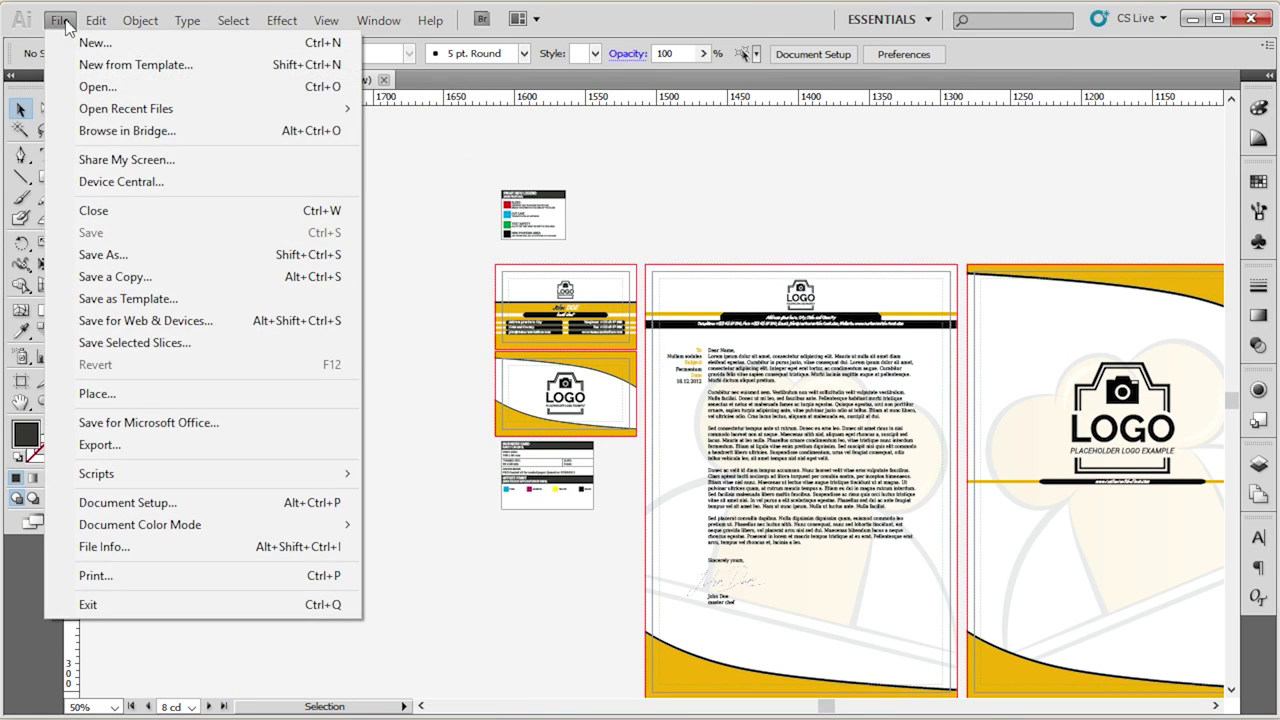
Save the file under its current name, replacing the existing copy and accepting the spot colour warning.
left_click(120, 253)
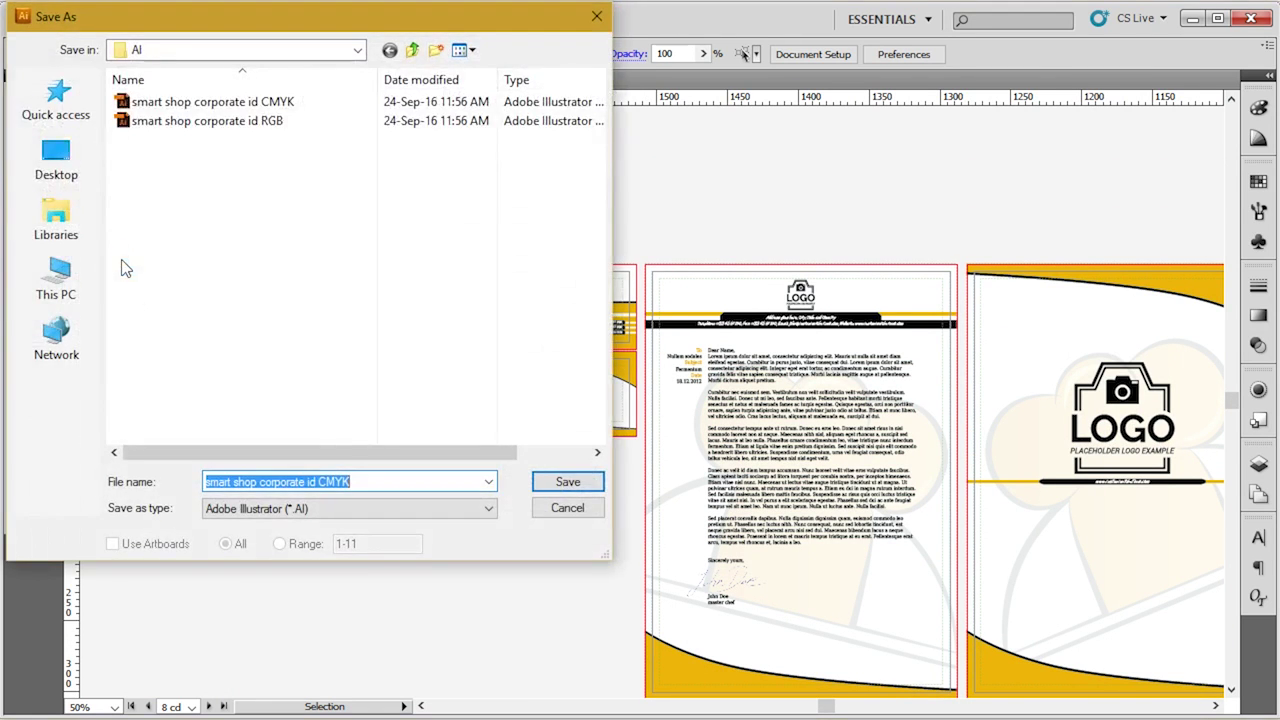
left_click(369, 480)
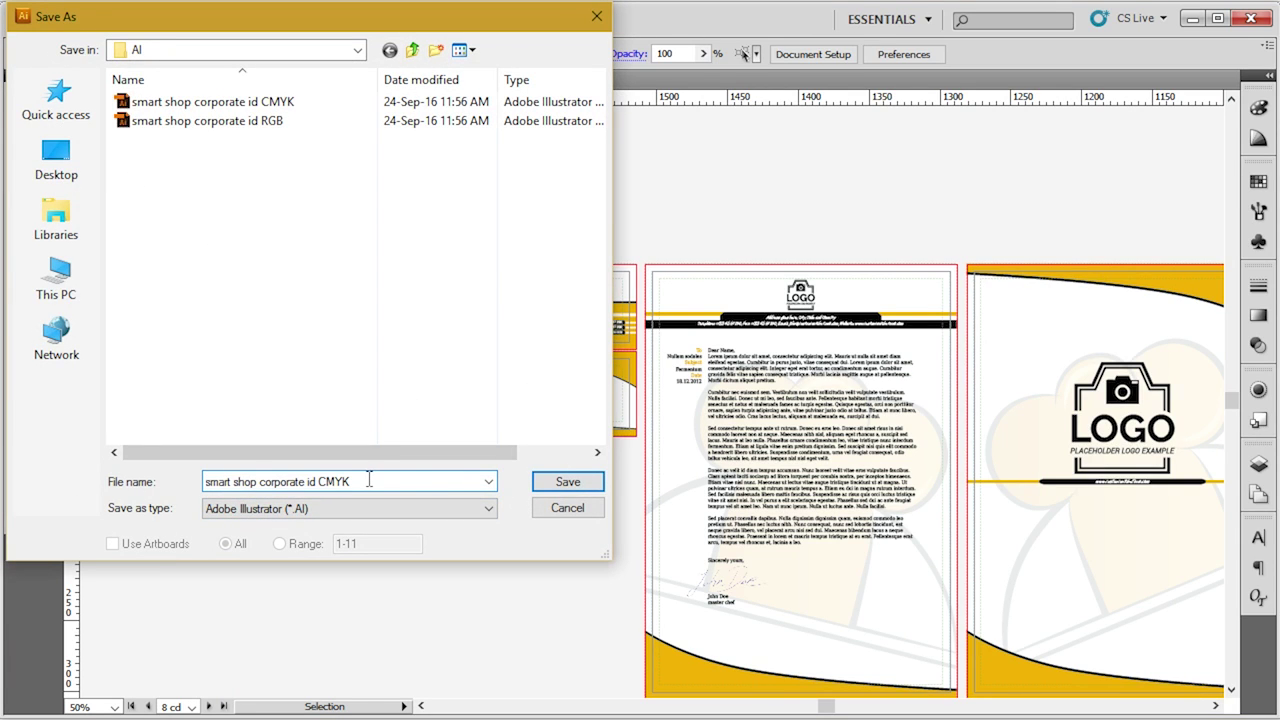
left_click(585, 484)
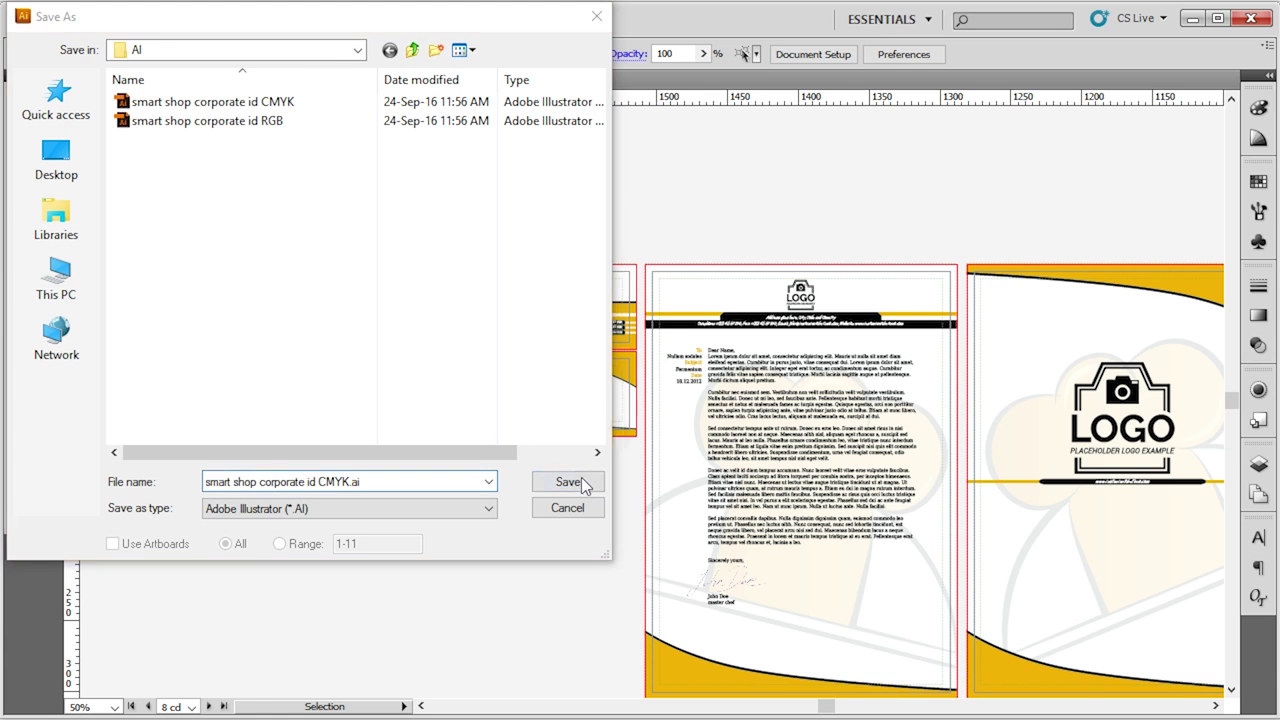
left_click(742, 425)
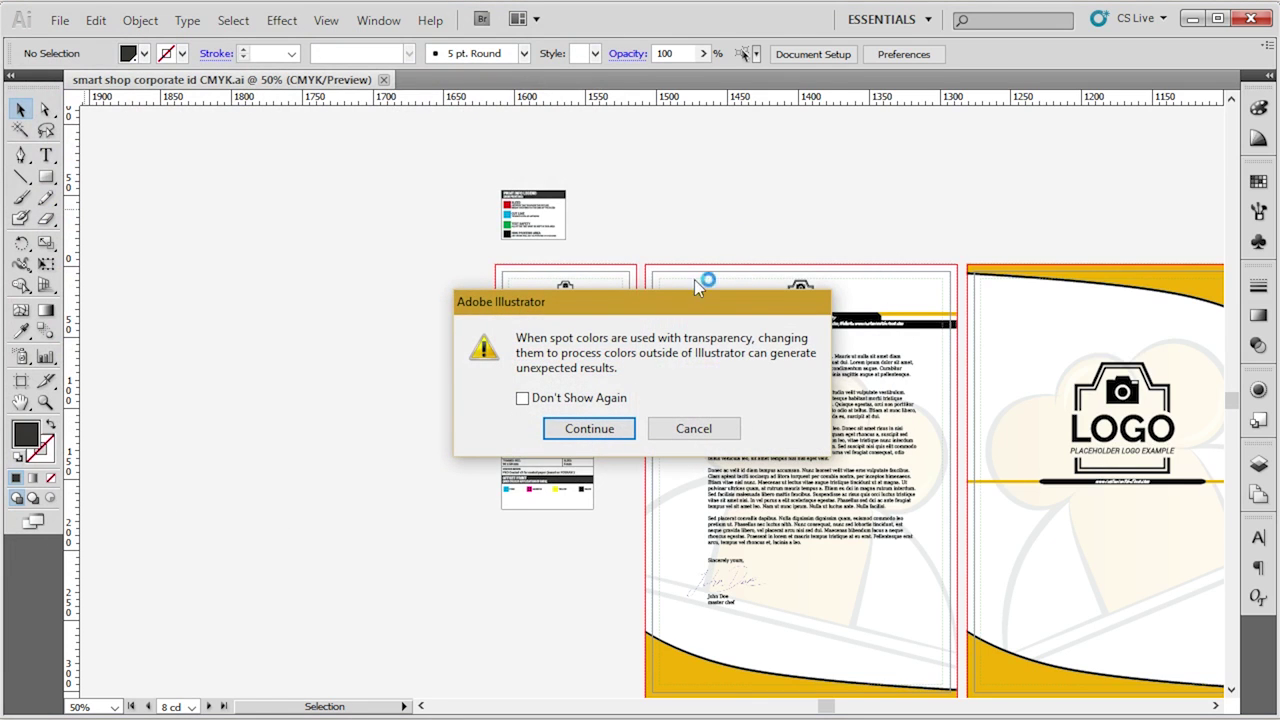
left_click(614, 434)
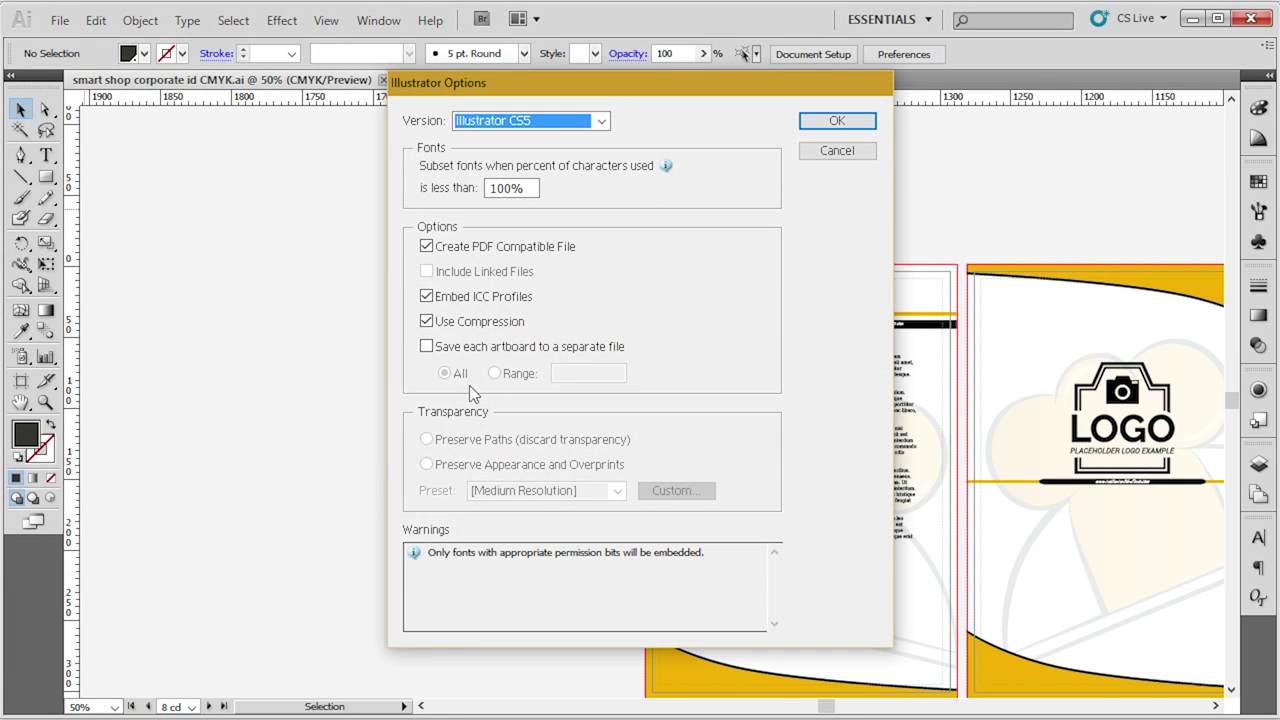
Save each artboard to a separate file, limiting the range to artboards 1-2.
left_click(473, 350)
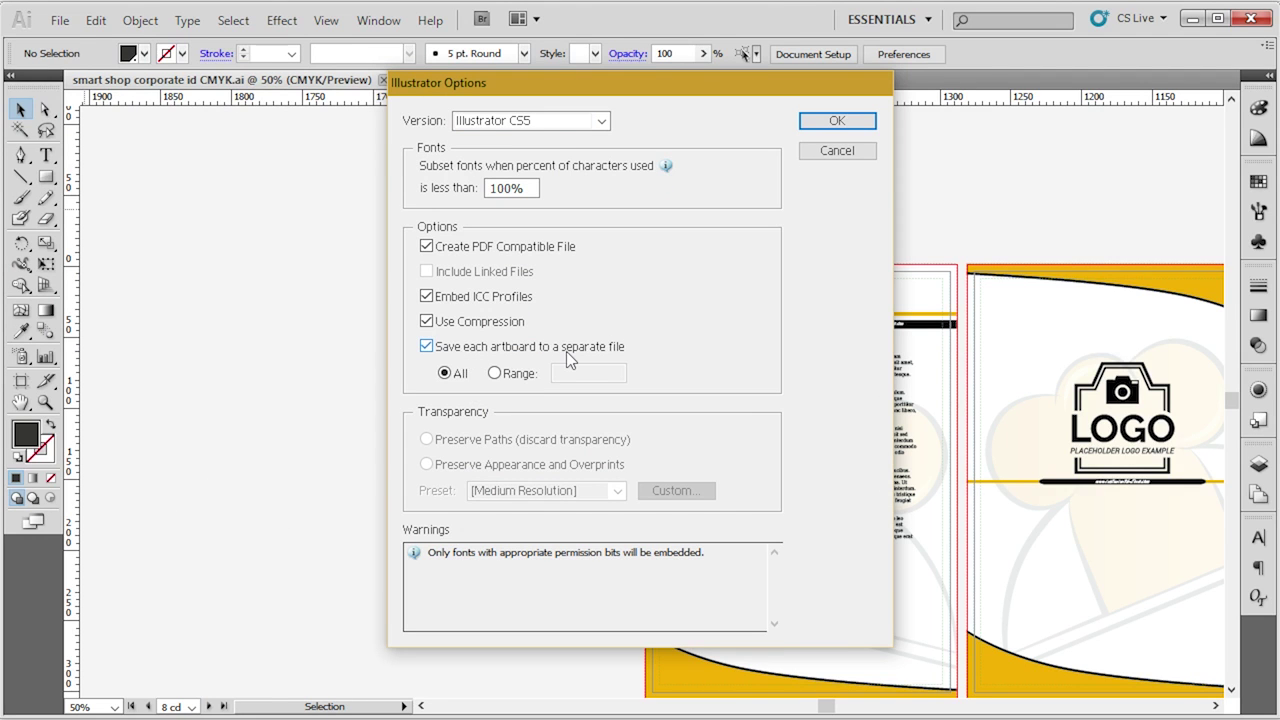
left_click(522, 374)
left_click_drag(614, 88, 248, 125)
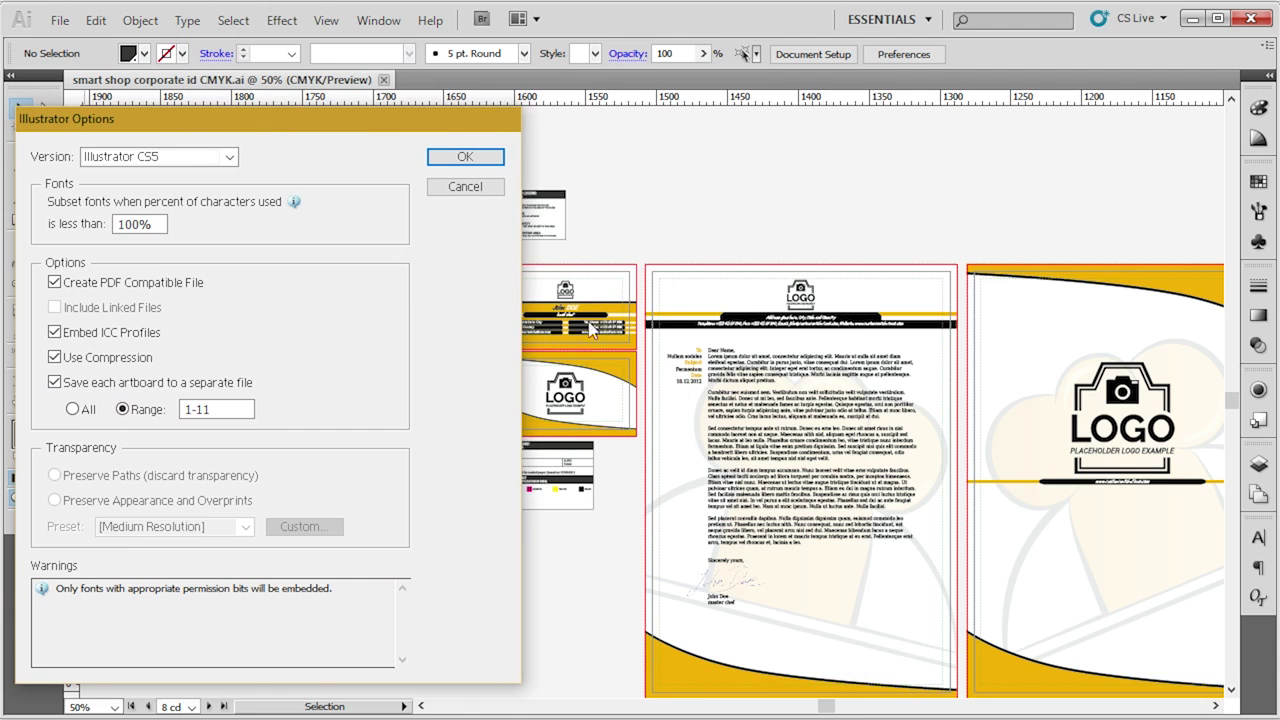
double_click(212, 410)
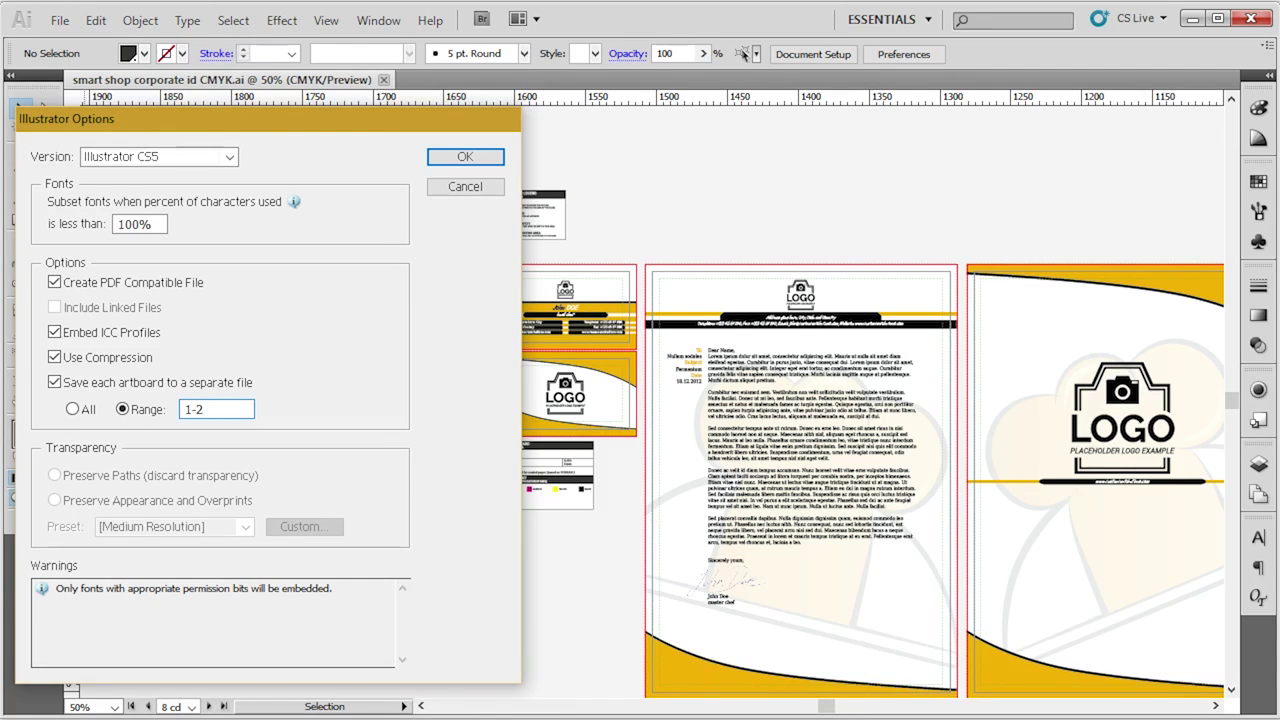
left_click_drag(278, 112, 380, 128)
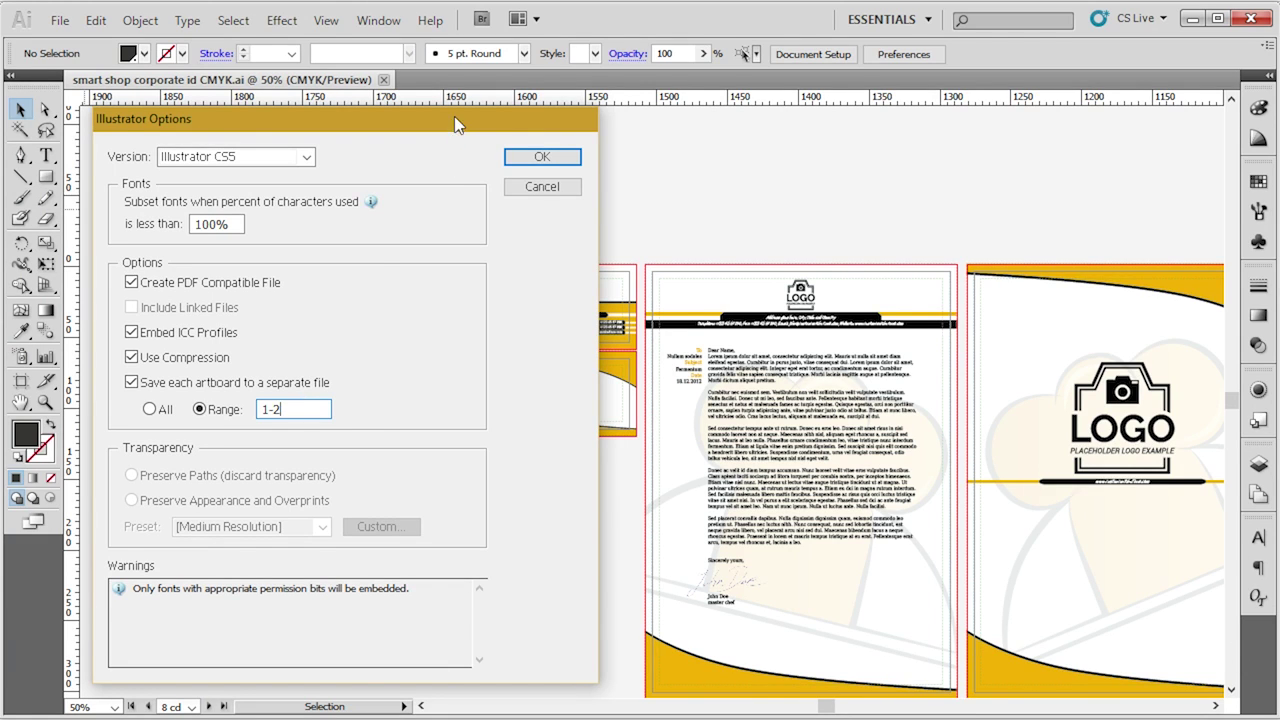
left_click_drag(454, 123, 777, 128)
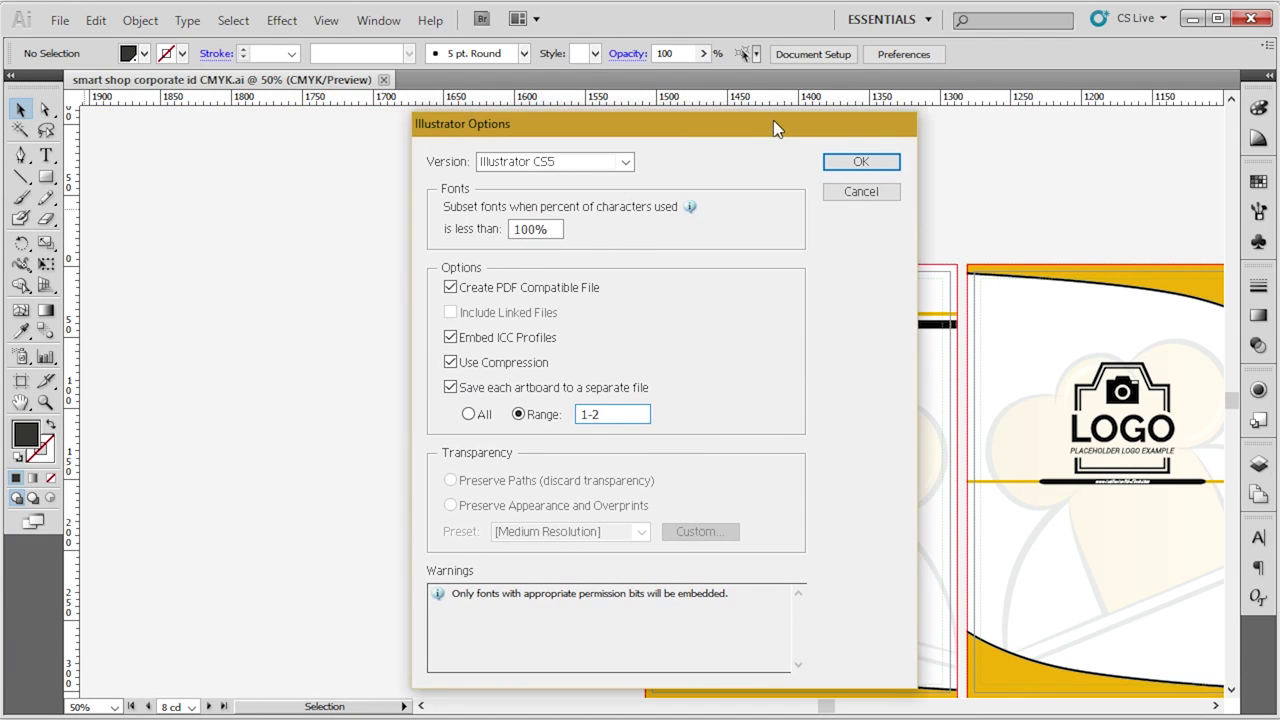
left_click(853, 165)
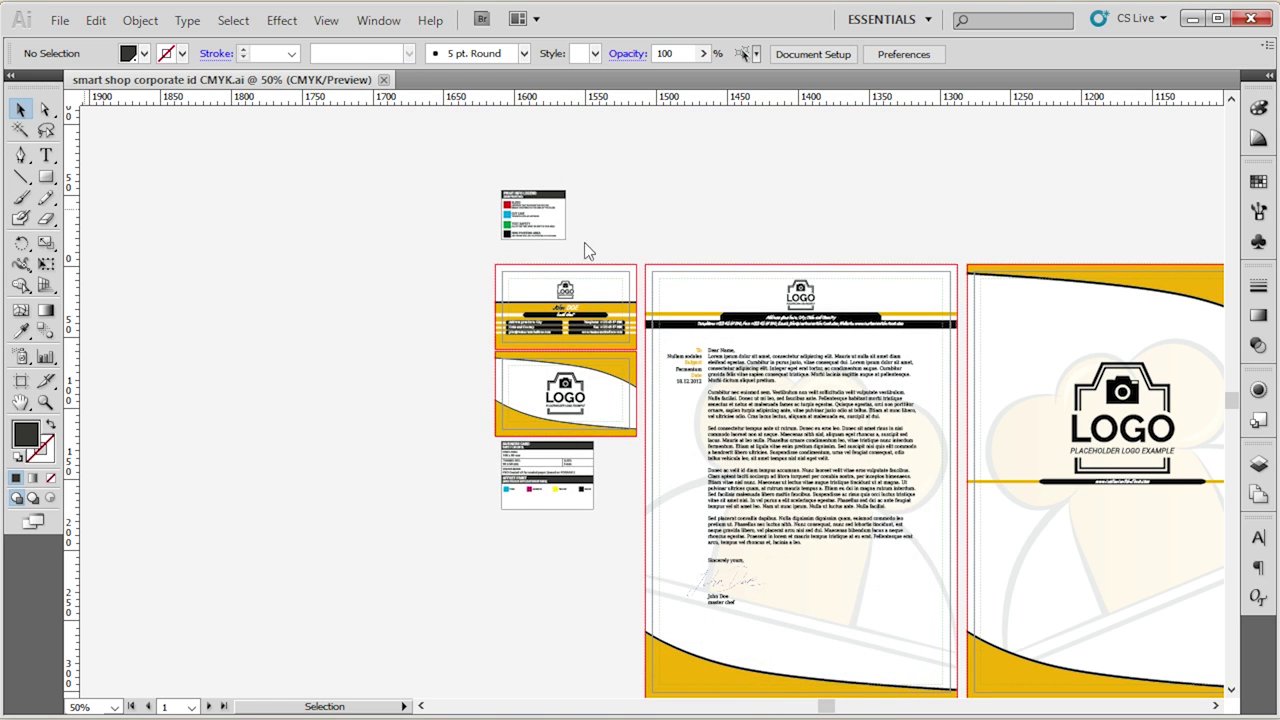
Check the new business card back and front files in the AI folder, then return to Illustrator.
key("alt+Tab")
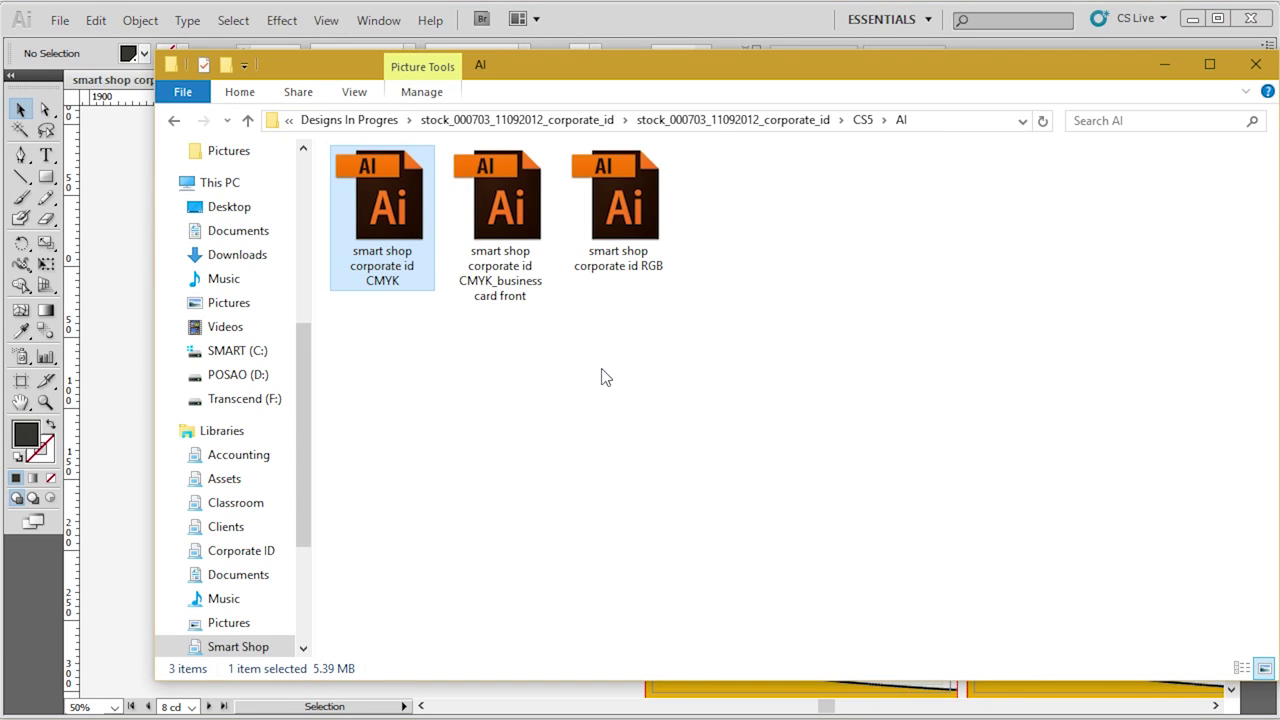
left_click(526, 225)
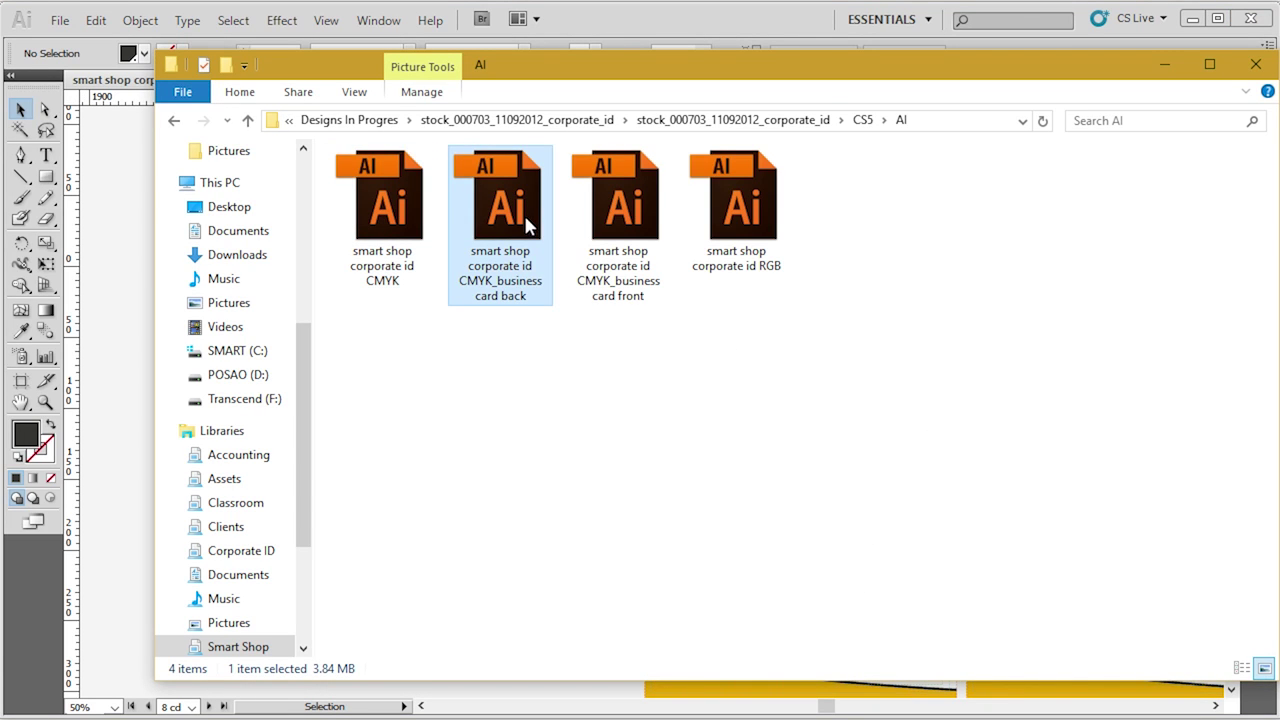
left_click(590, 226)
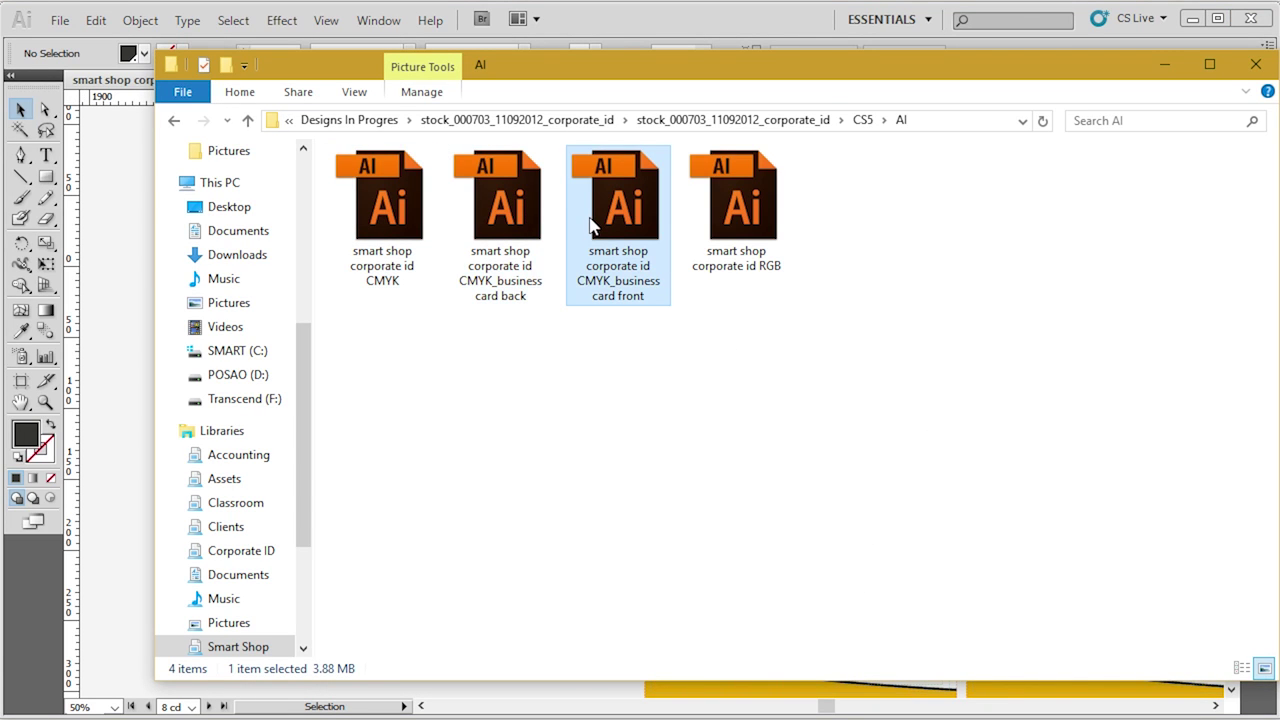
left_click(535, 208)
left_click(1164, 64)
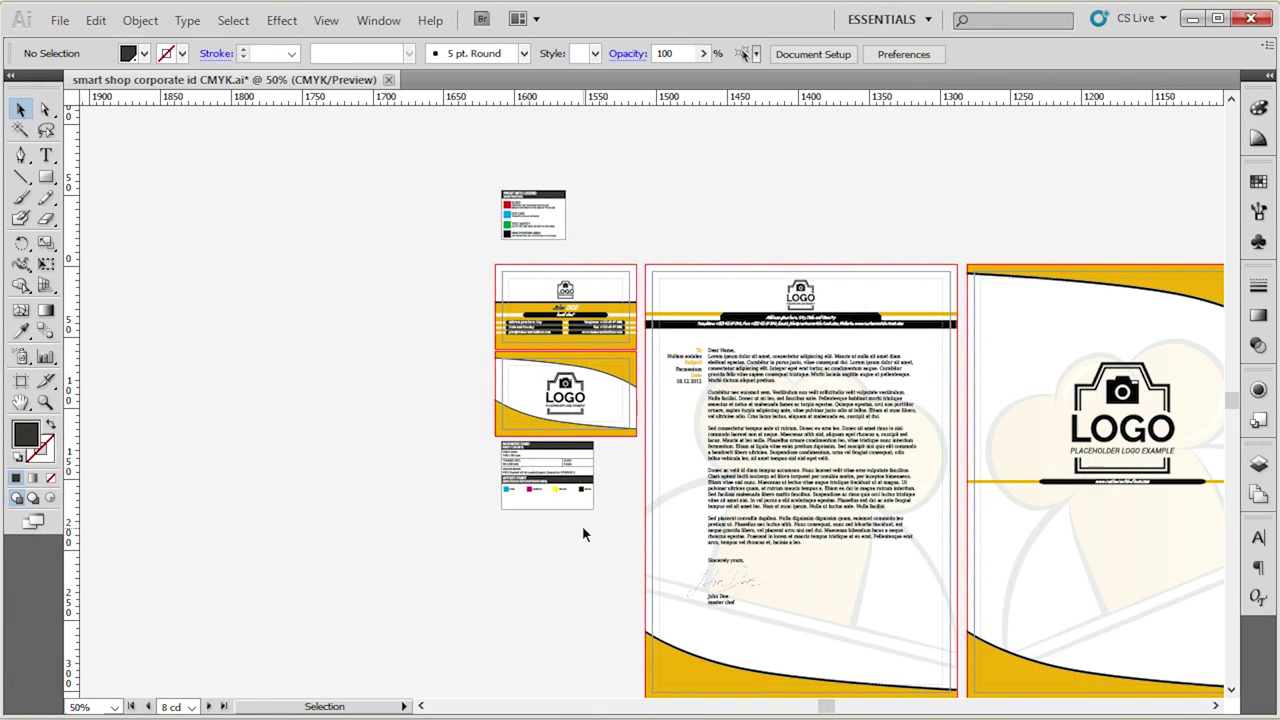
scroll(585, 477, "up", 4)
scroll(585, 482, "up", 1)
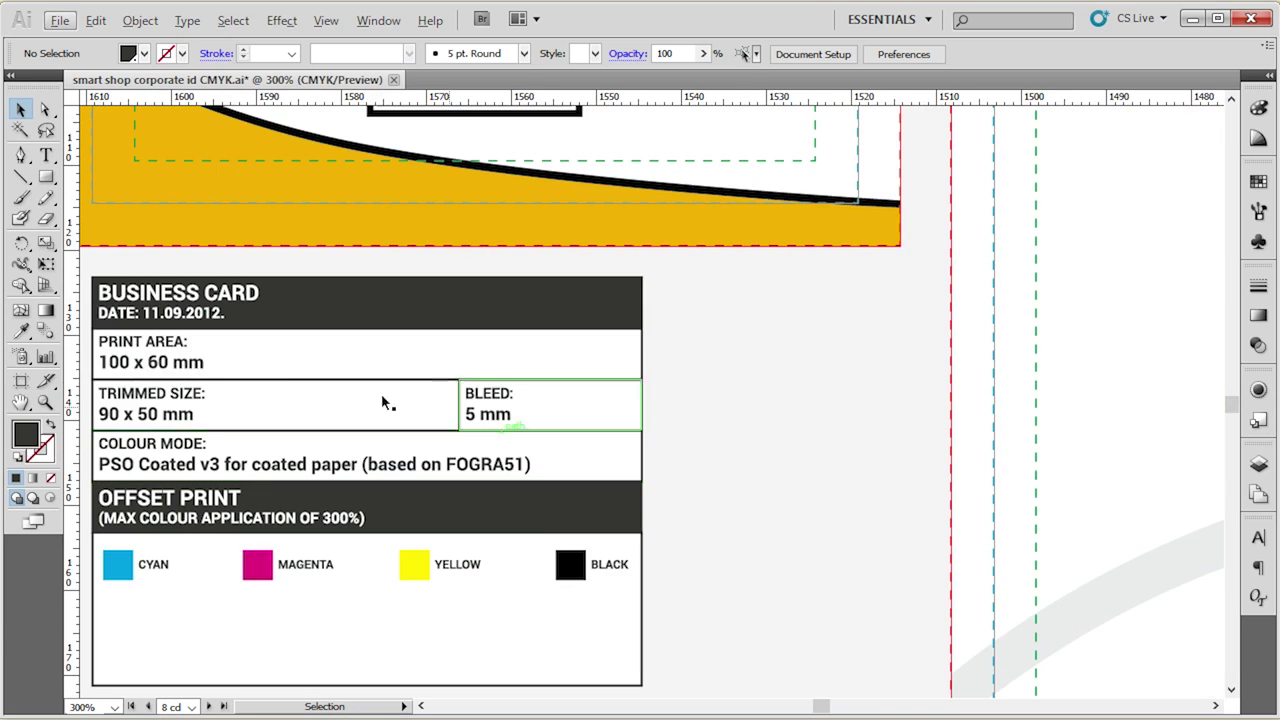
left_click(189, 362)
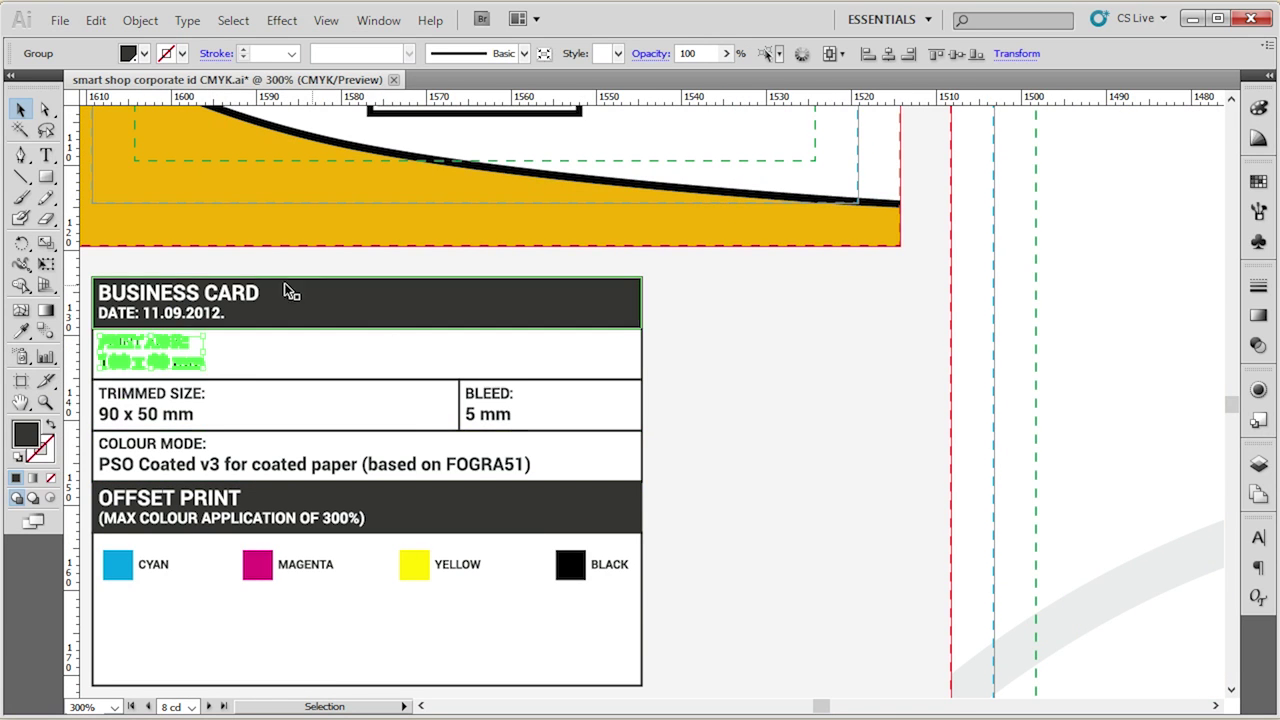
left_click(755, 400)
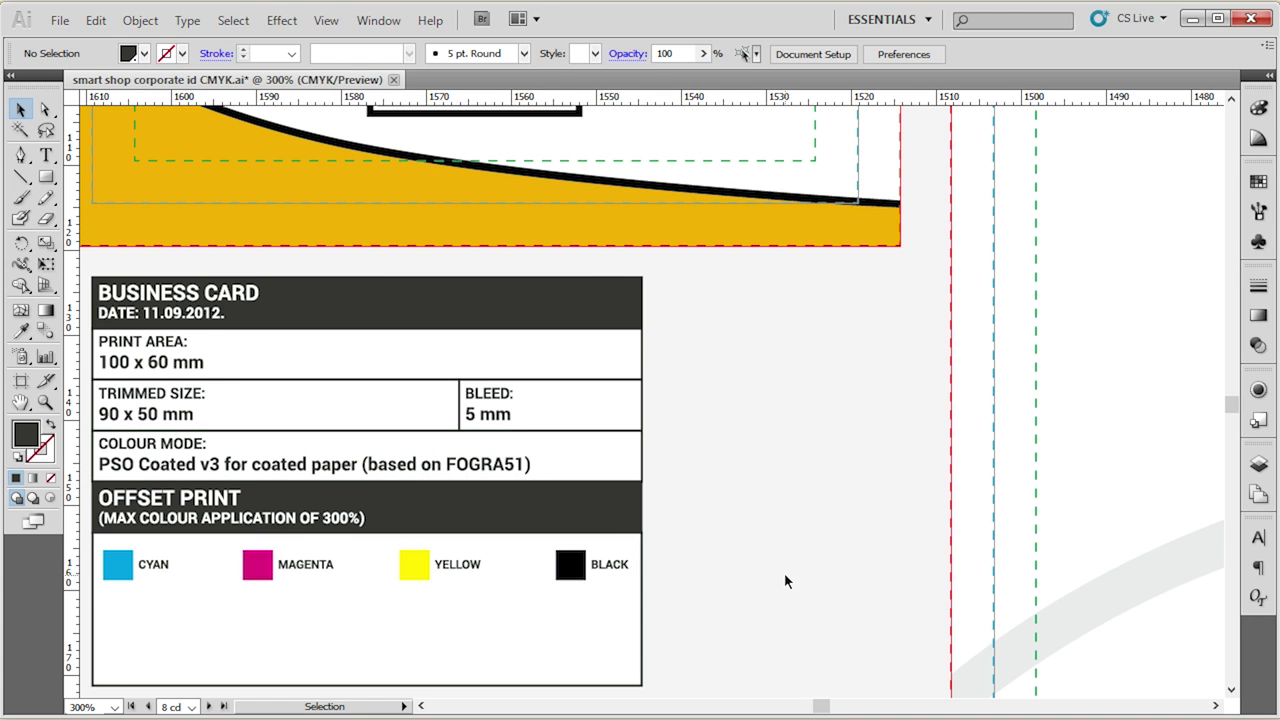
scroll(429, 557, "down", 2)
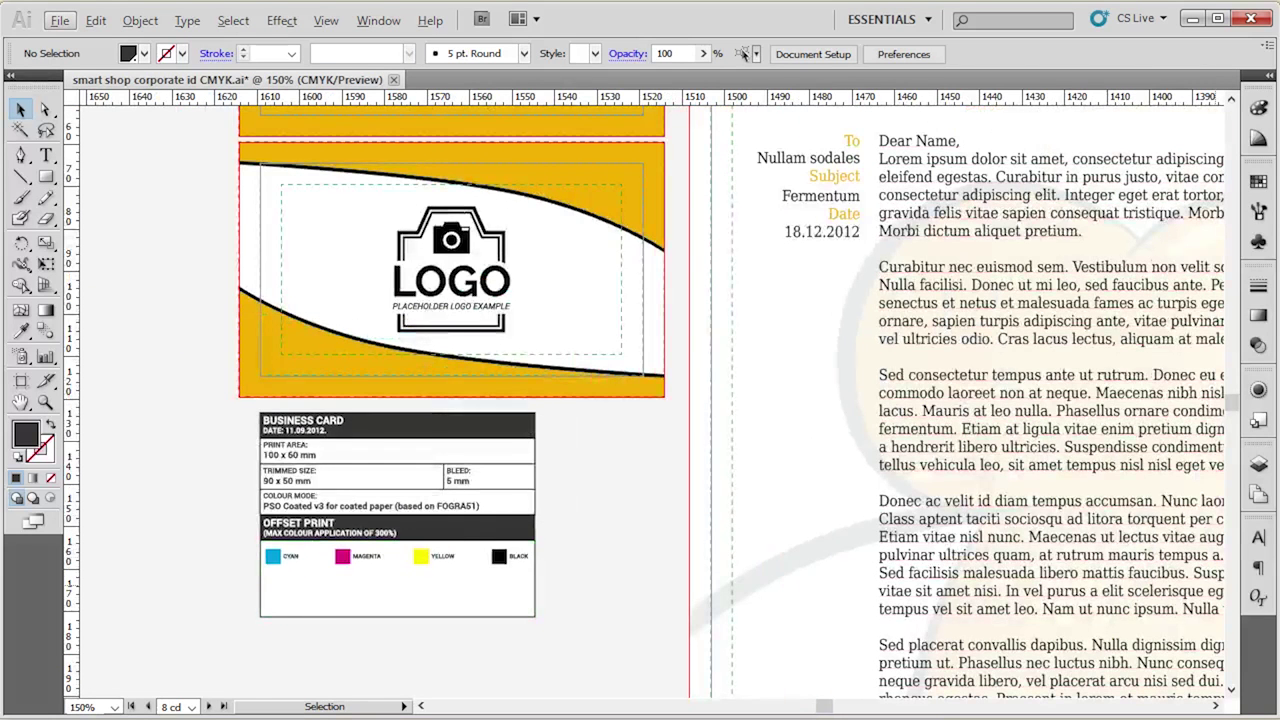
Open the Layers panel and select the print info layer.
left_click(1258, 463)
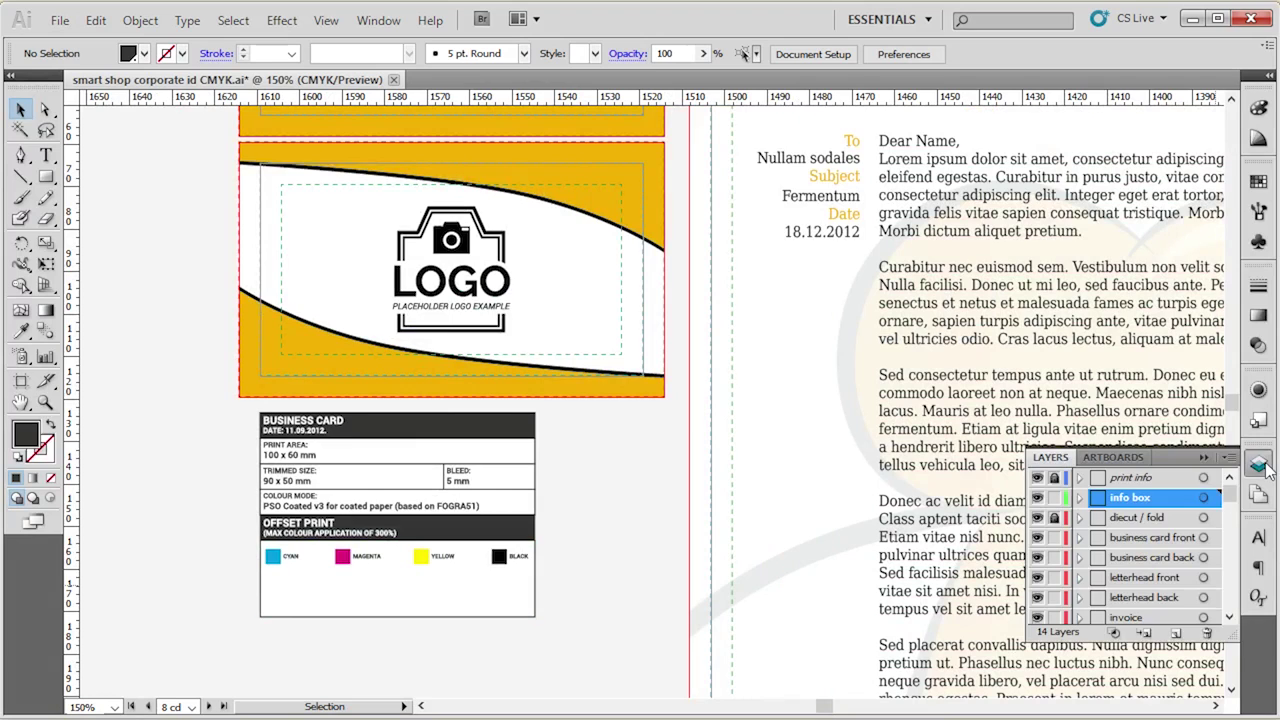
left_click(372, 24)
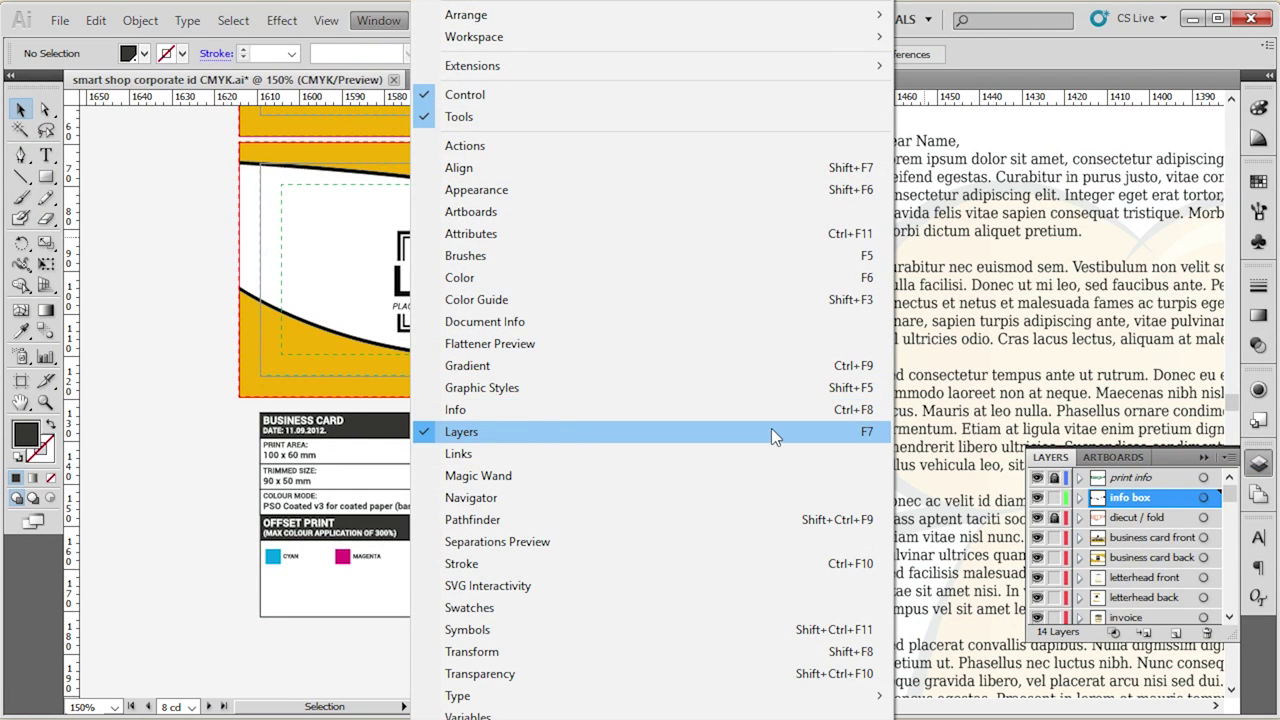
left_click(1031, 78)
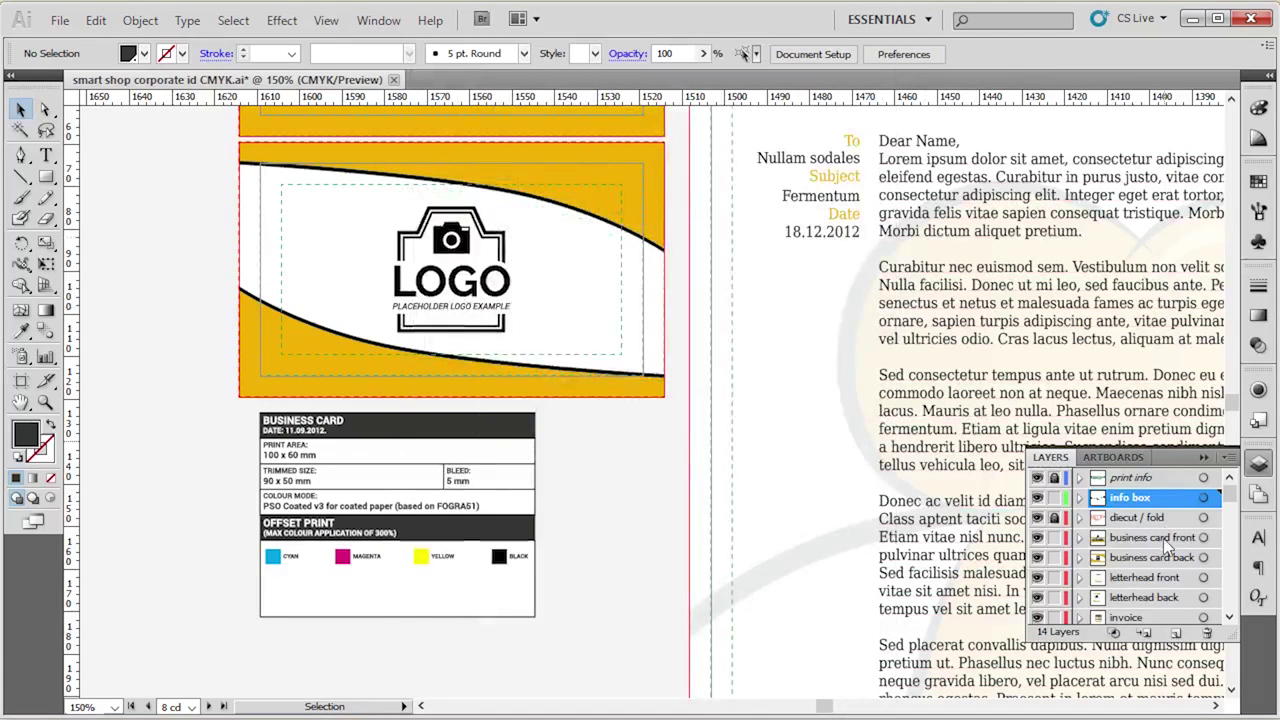
left_click(1155, 477)
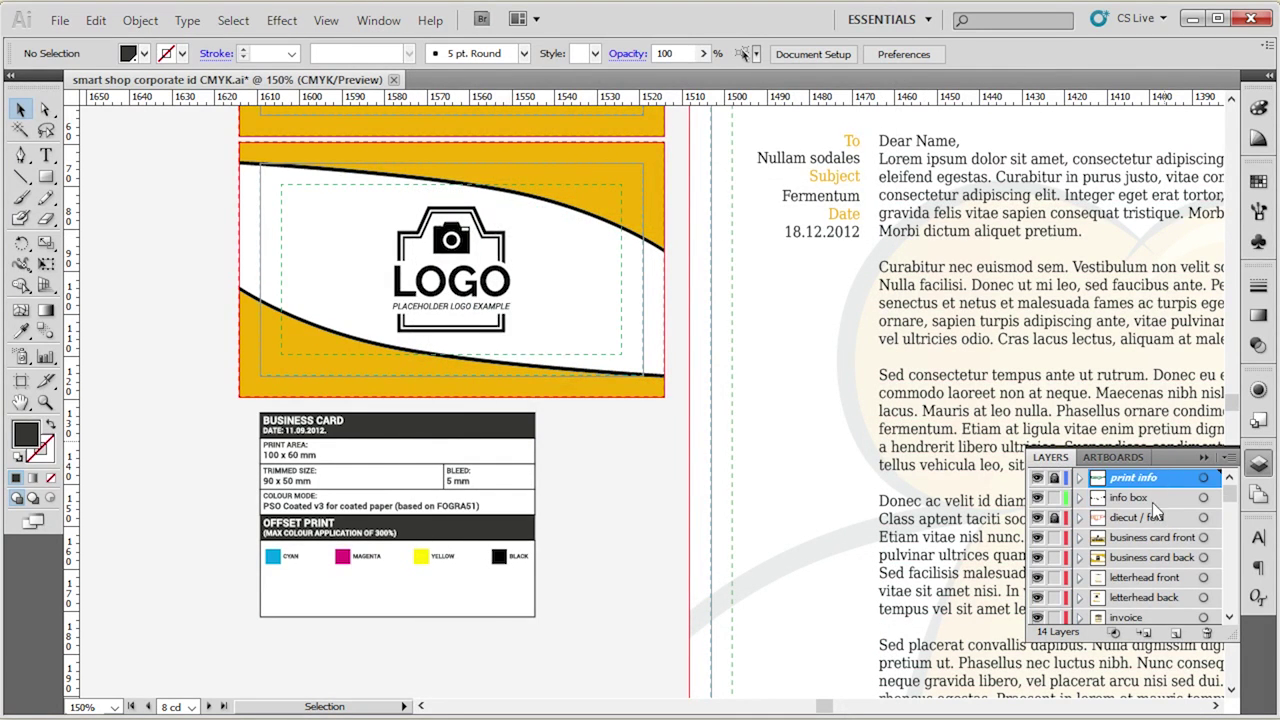
left_click(1157, 518)
left_click(1153, 479)
Show only the print info layer to inspect it, then make all layers visible again.
left_click(1038, 480, "alt")
scroll(483, 265, "up", 6)
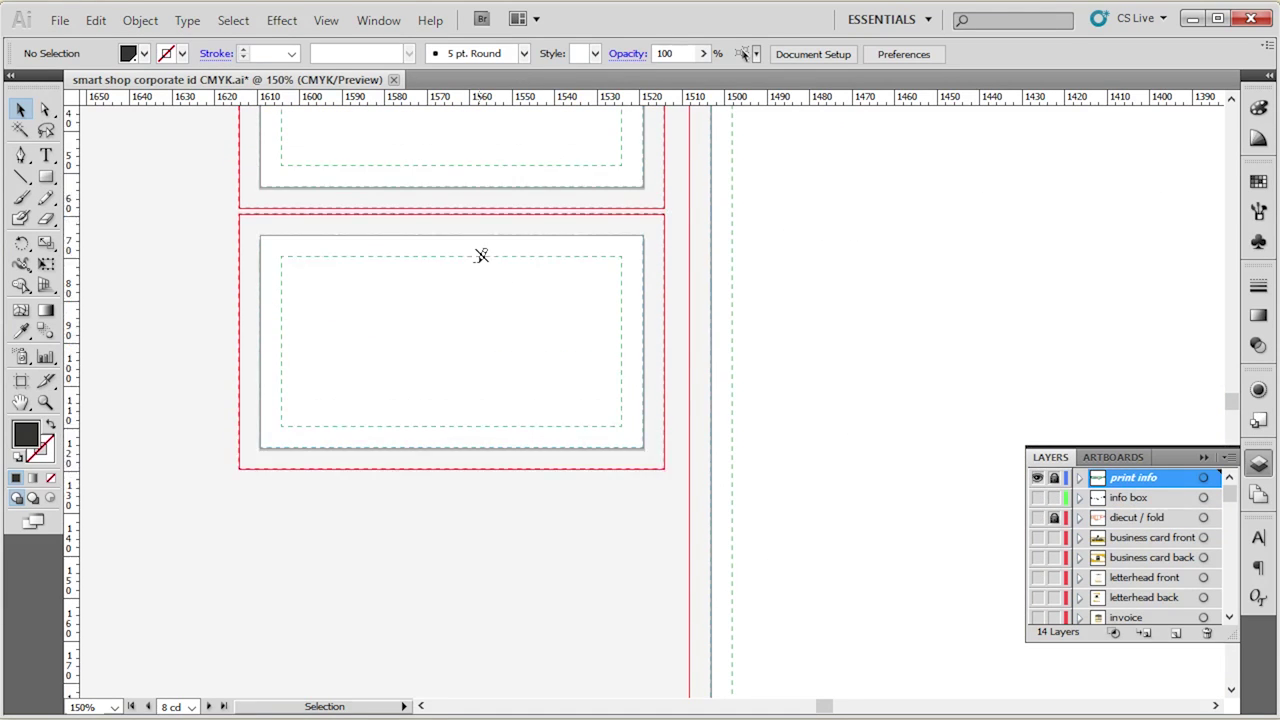
scroll(404, 213, "up", 3)
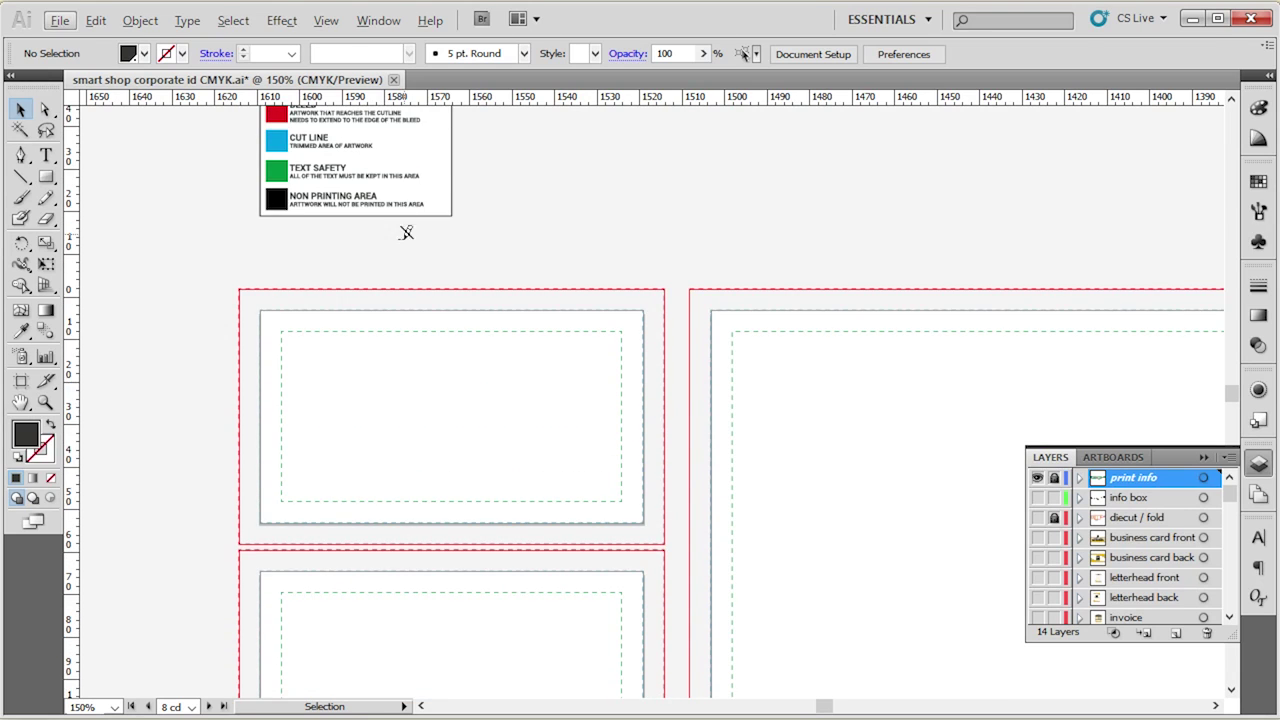
scroll(403, 231, "up", 1)
scroll(383, 400, "up", 2)
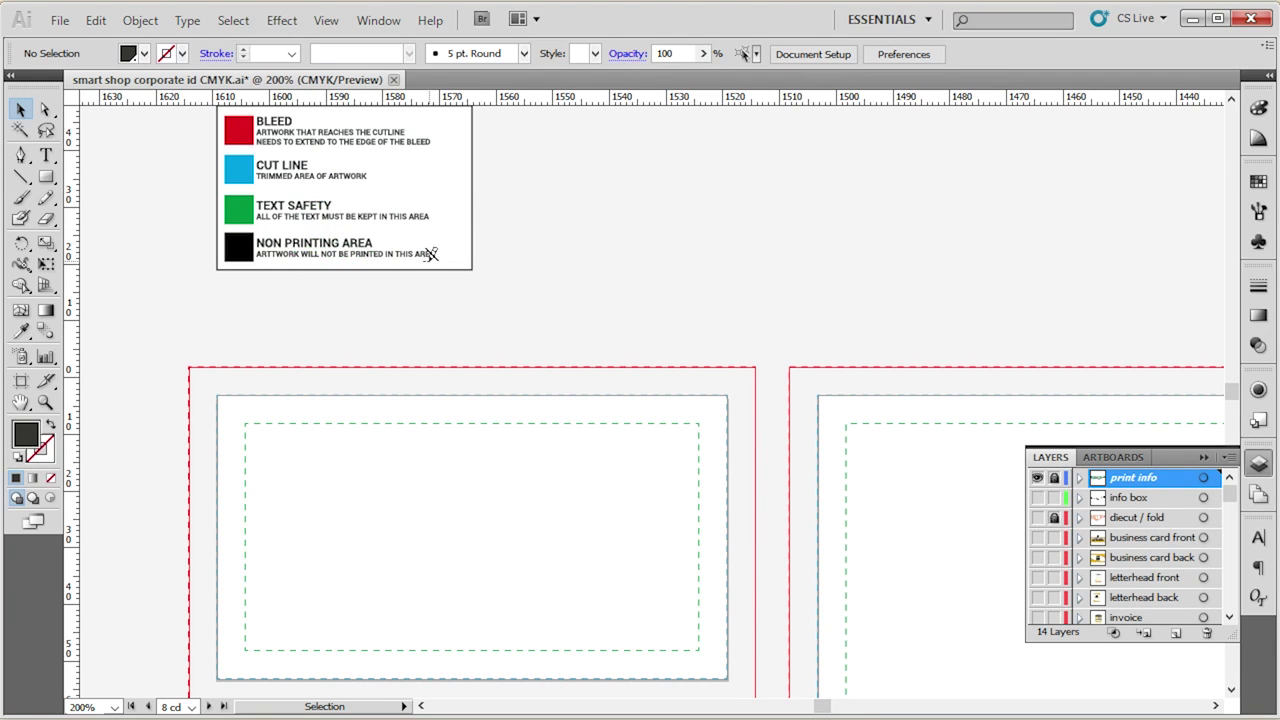
left_click(1038, 479, "alt")
Isolate the info box layer to inspect it, then show all layers again.
left_click(1038, 497, "alt")
scroll(701, 484, "down", 10)
scroll(701, 484, "down", 3)
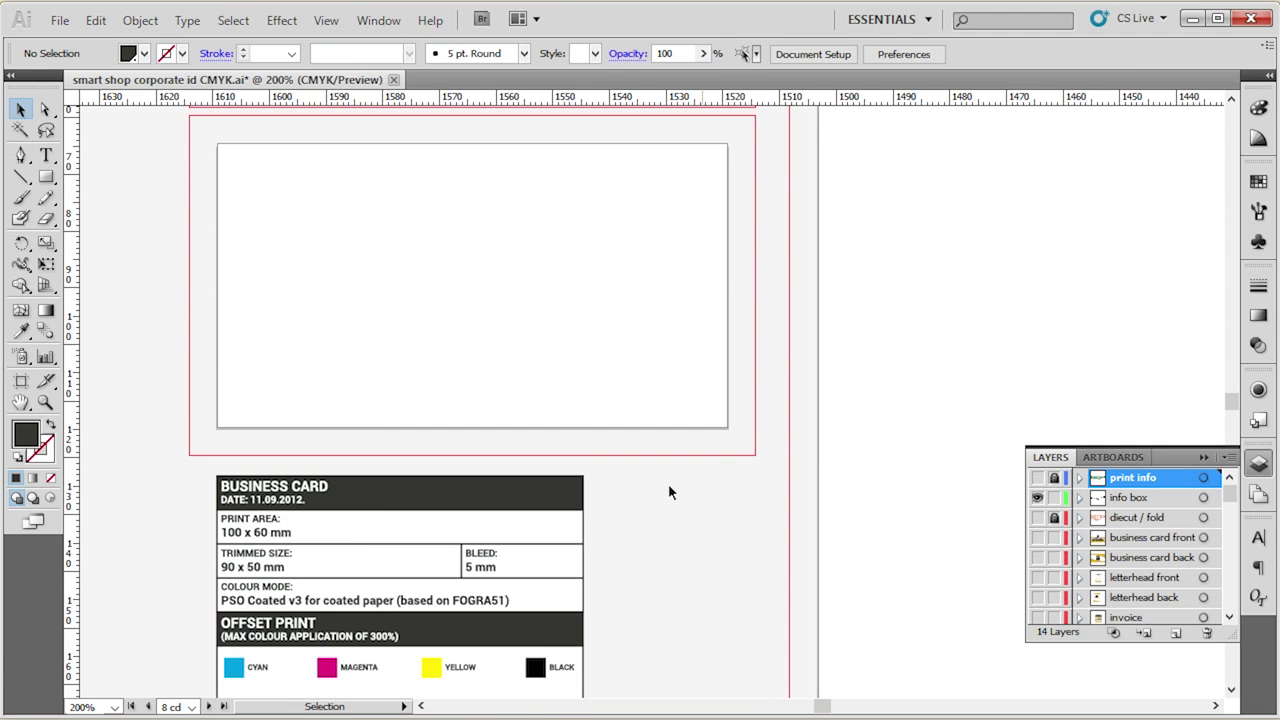
scroll(691, 551, "up", 3)
scroll(730, 578, "up", 2)
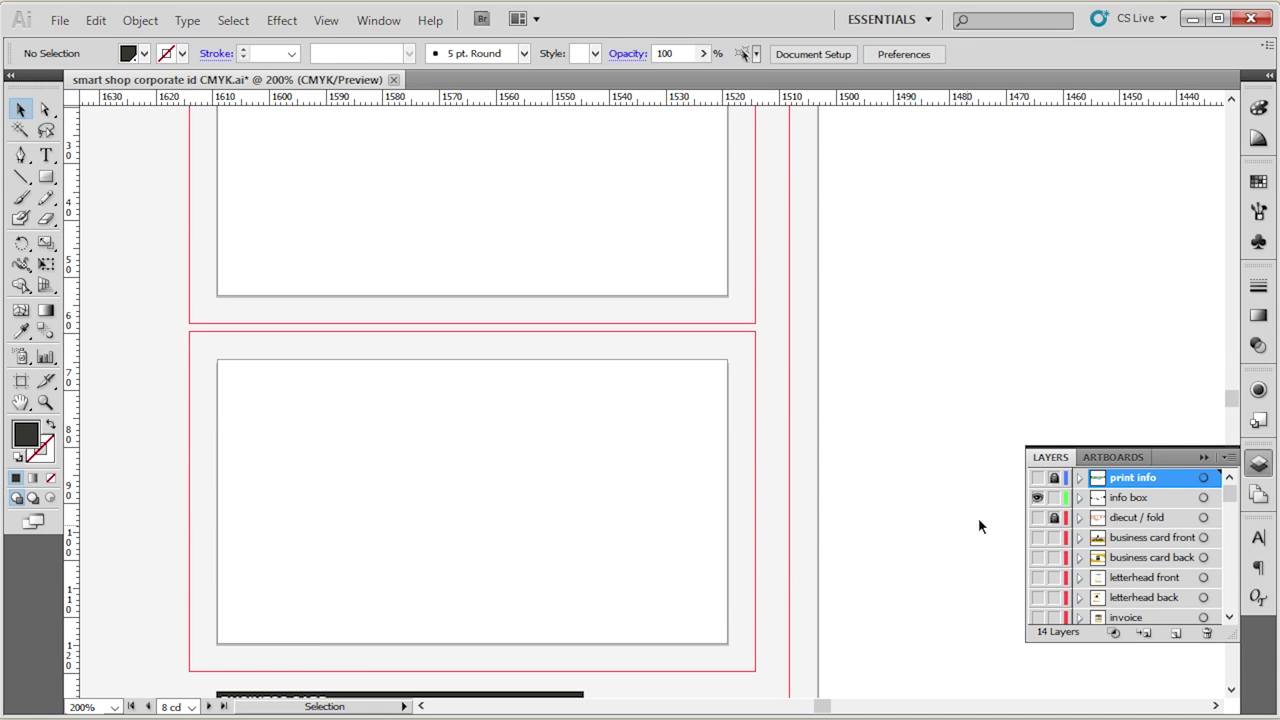
left_click(1038, 497, "alt")
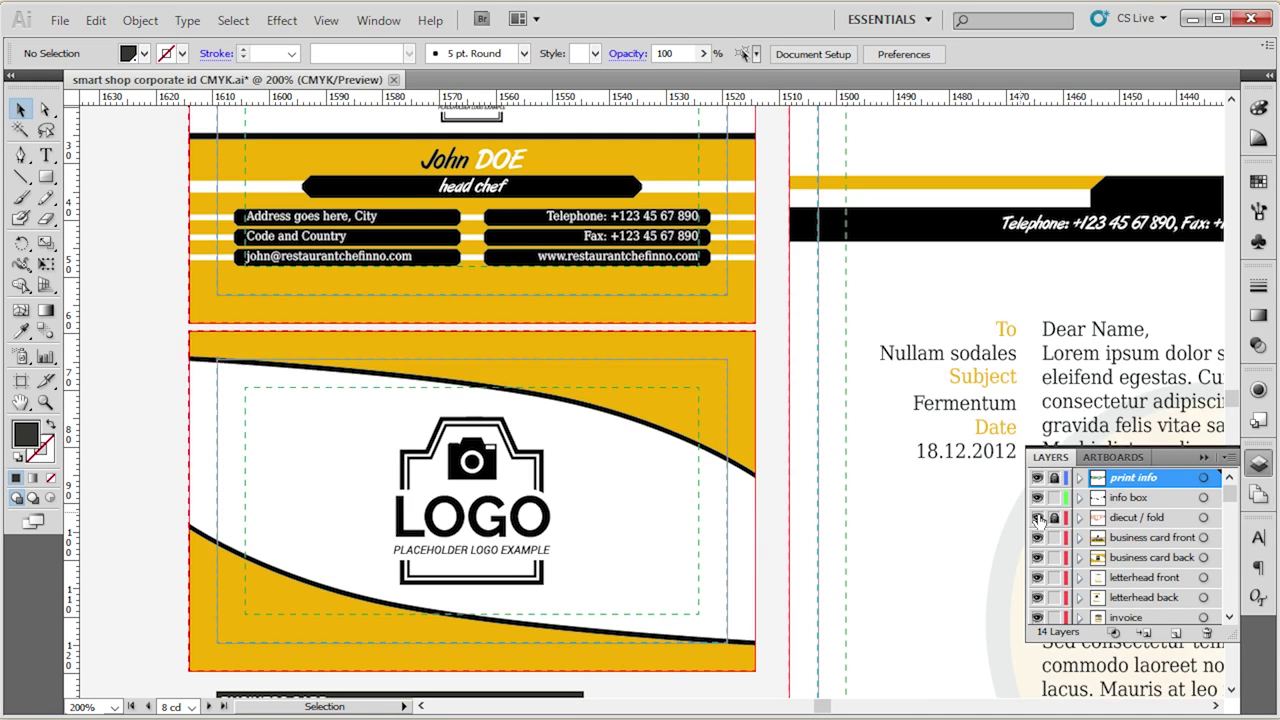
Isolate the diecut / fold layer, restore all layers, and pan to the invoice artboard.
left_click(1038, 517, "alt")
scroll(123, 409, "down", 5)
scroll(123, 412, "down", 2)
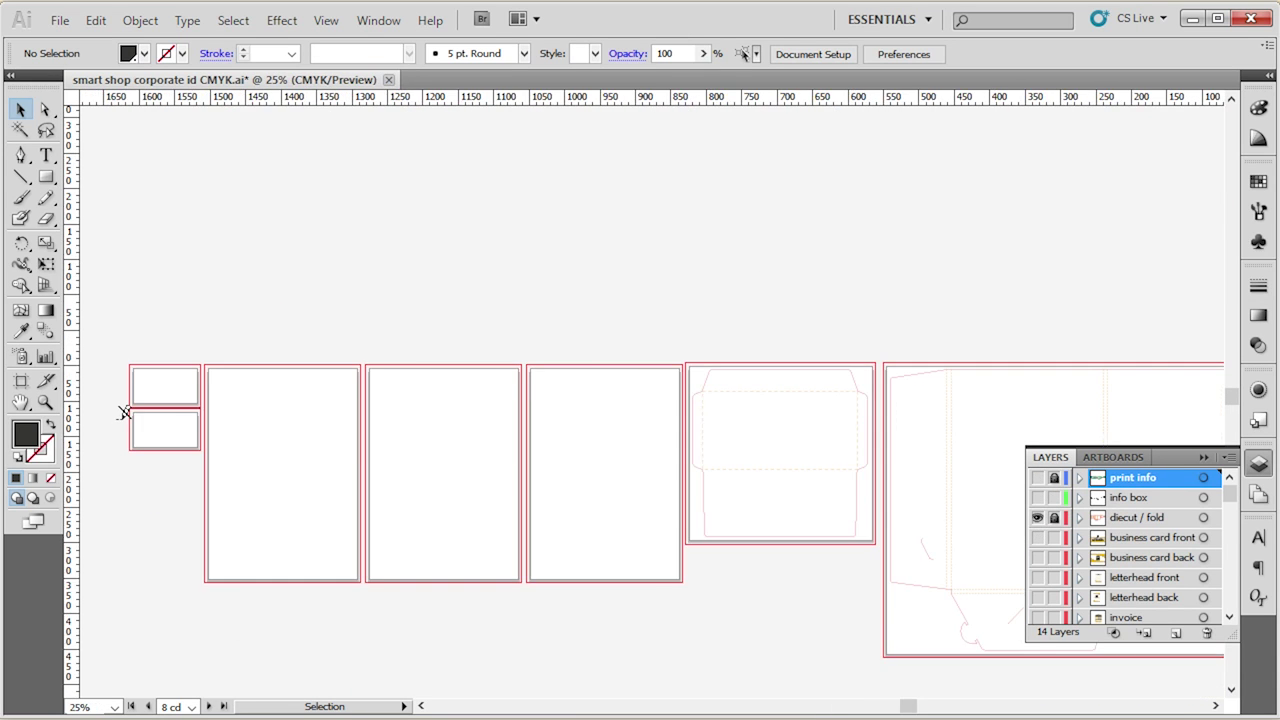
scroll(603, 420, "up", 4)
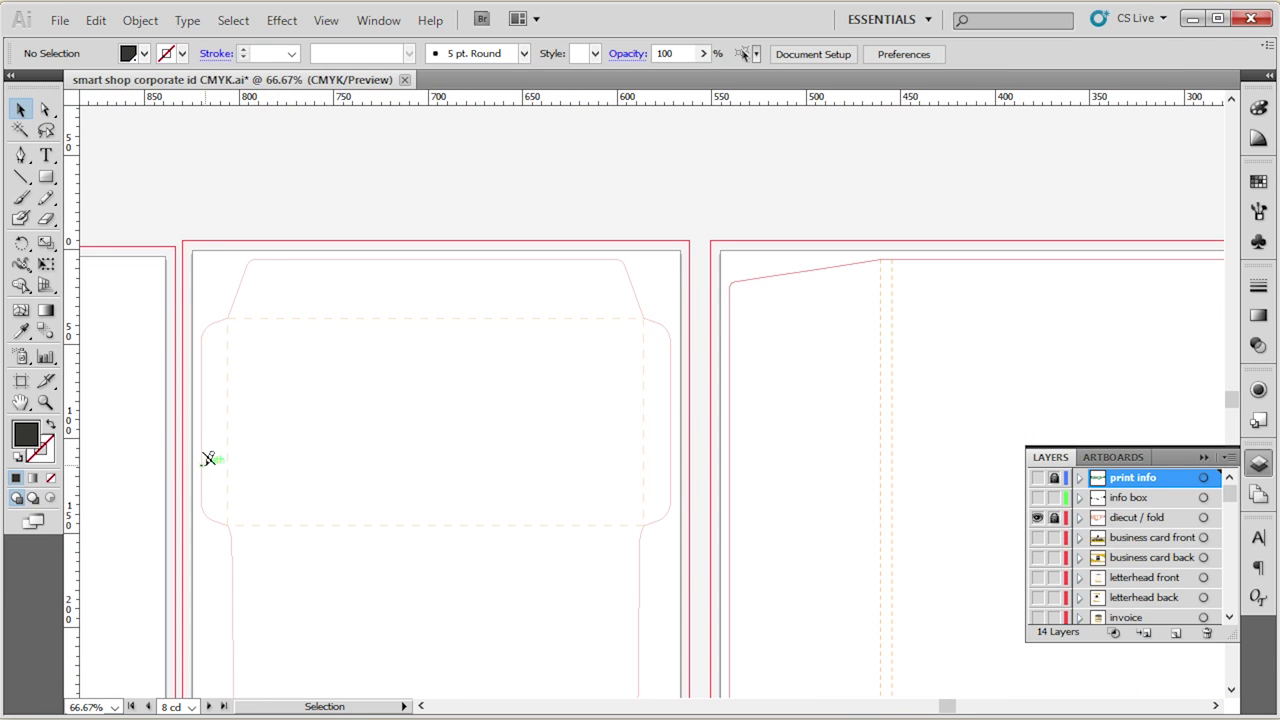
scroll(209, 457, "up", 1)
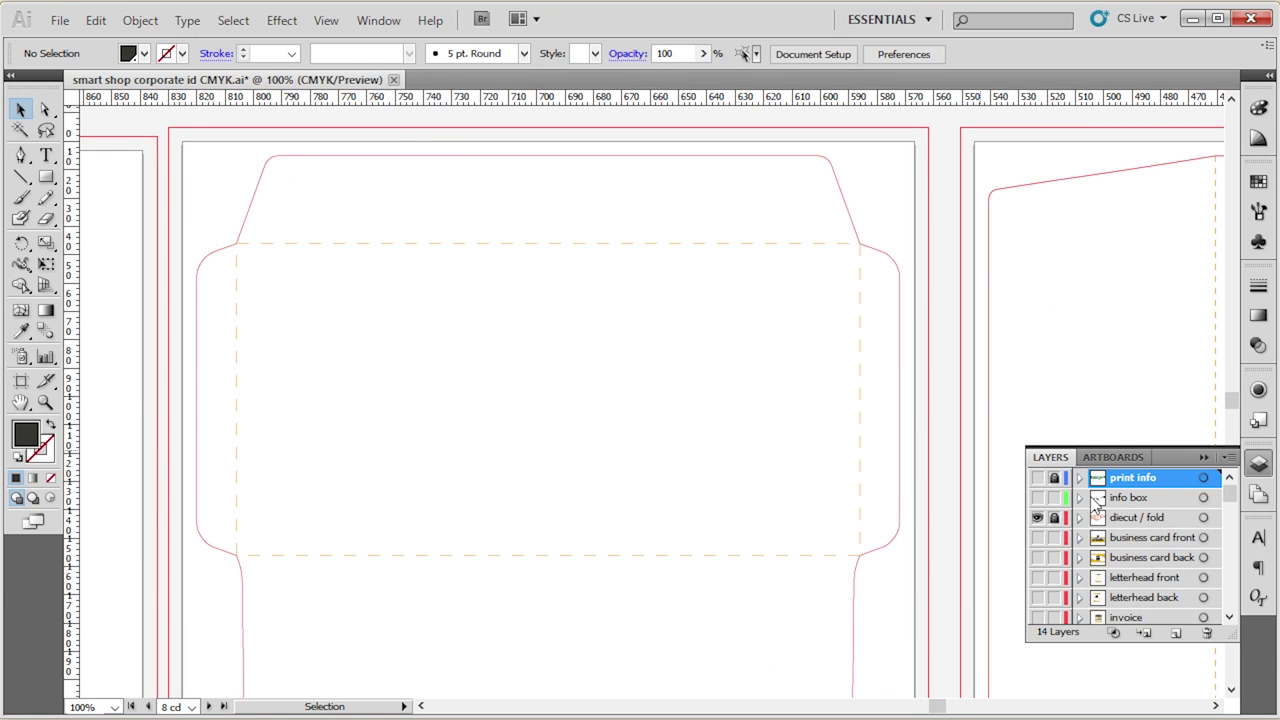
left_click(1171, 522)
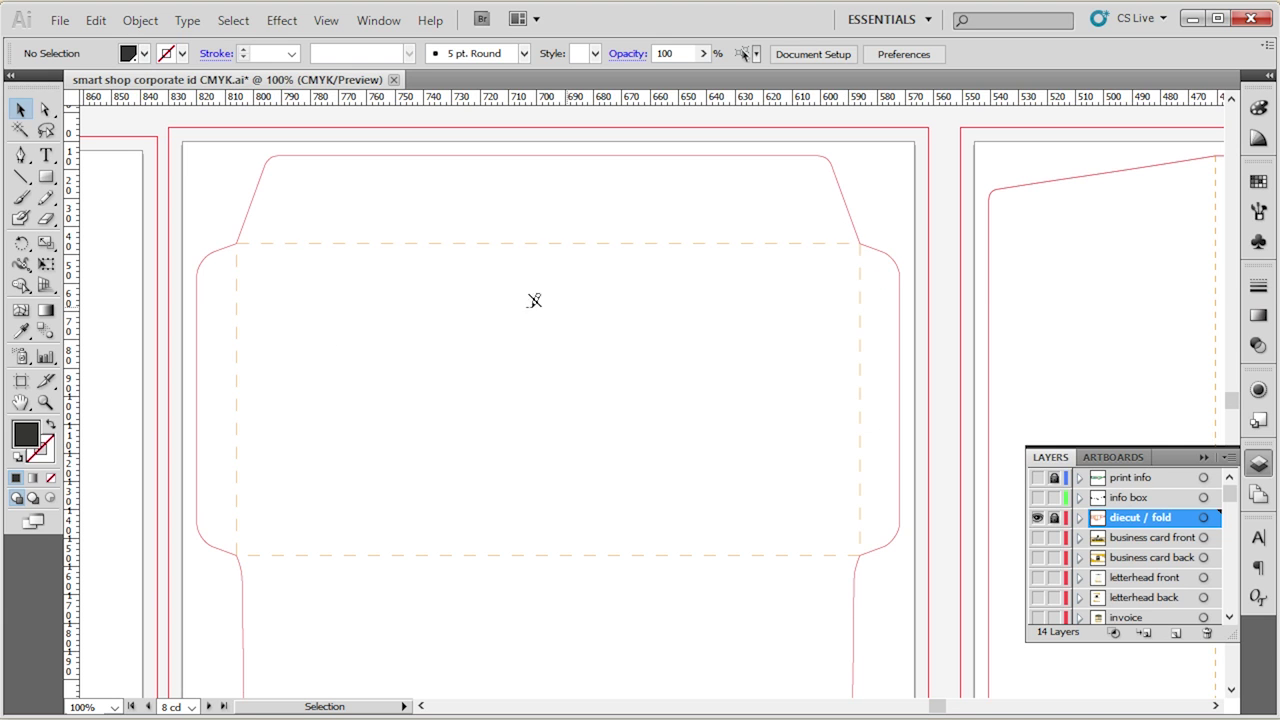
left_click(1037, 517, "alt")
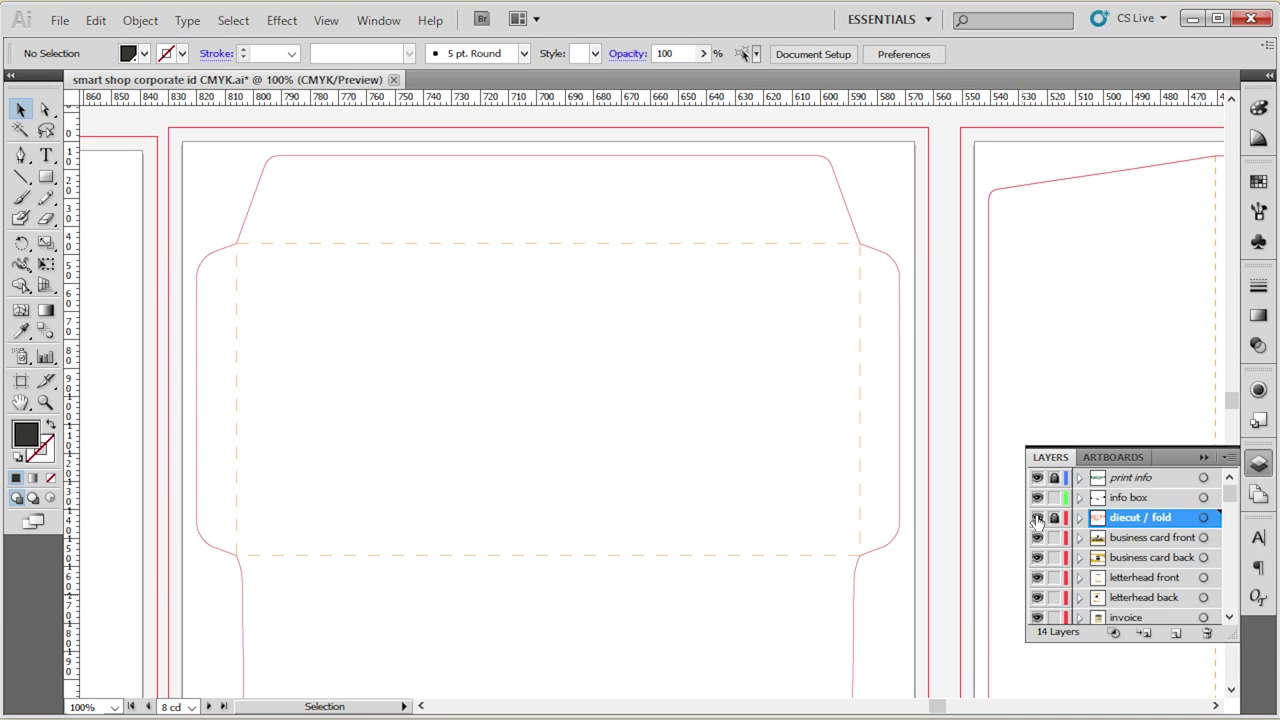
left_click(1122, 478)
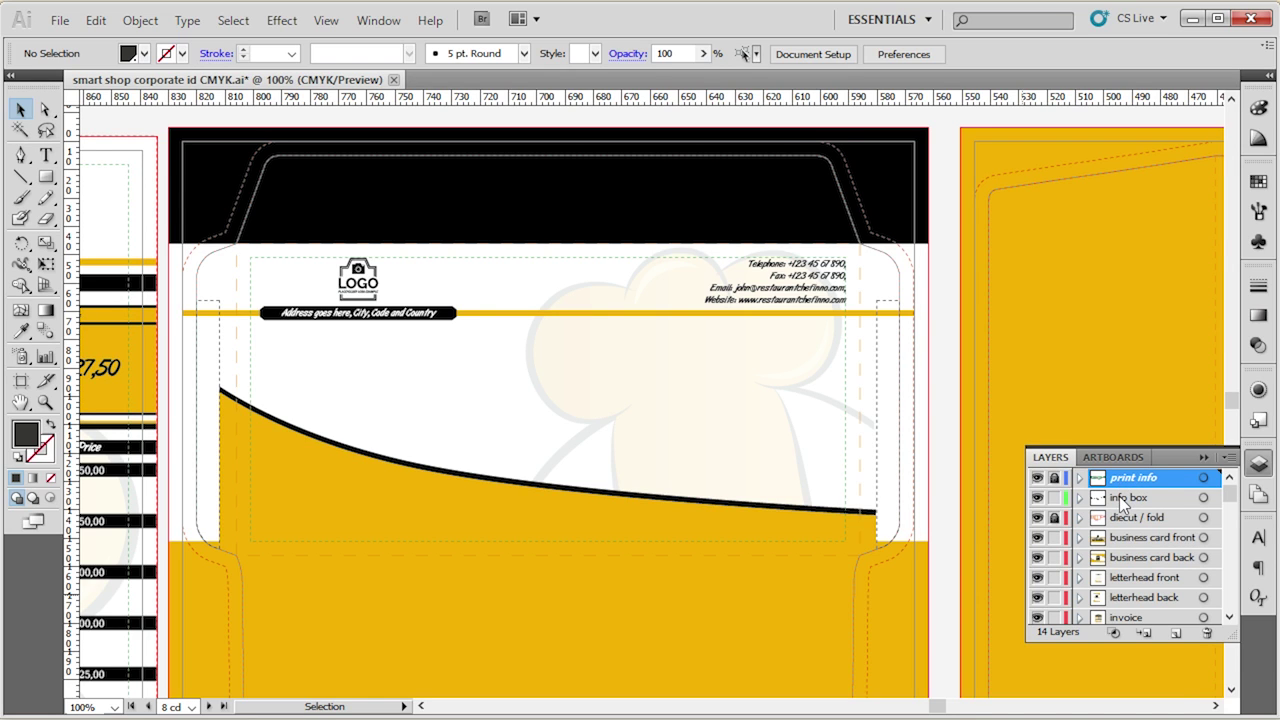
left_click(1120, 522)
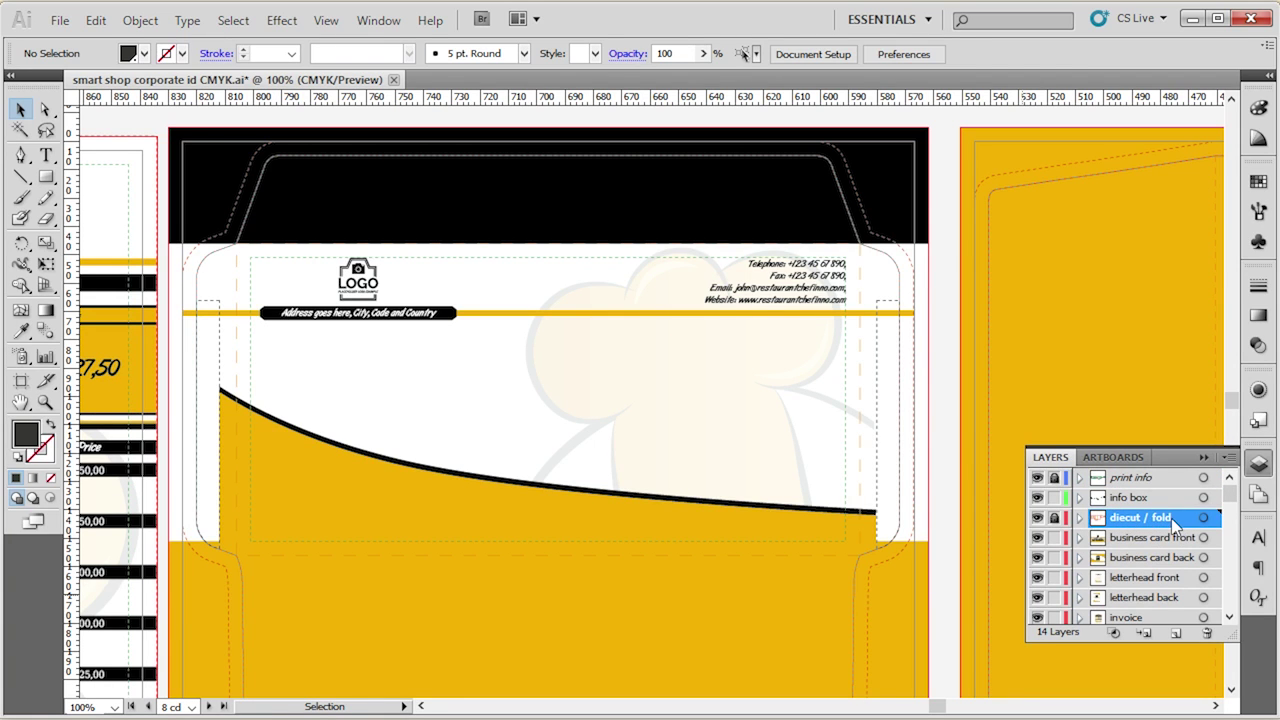
left_click_drag(330, 455, 825, 412)
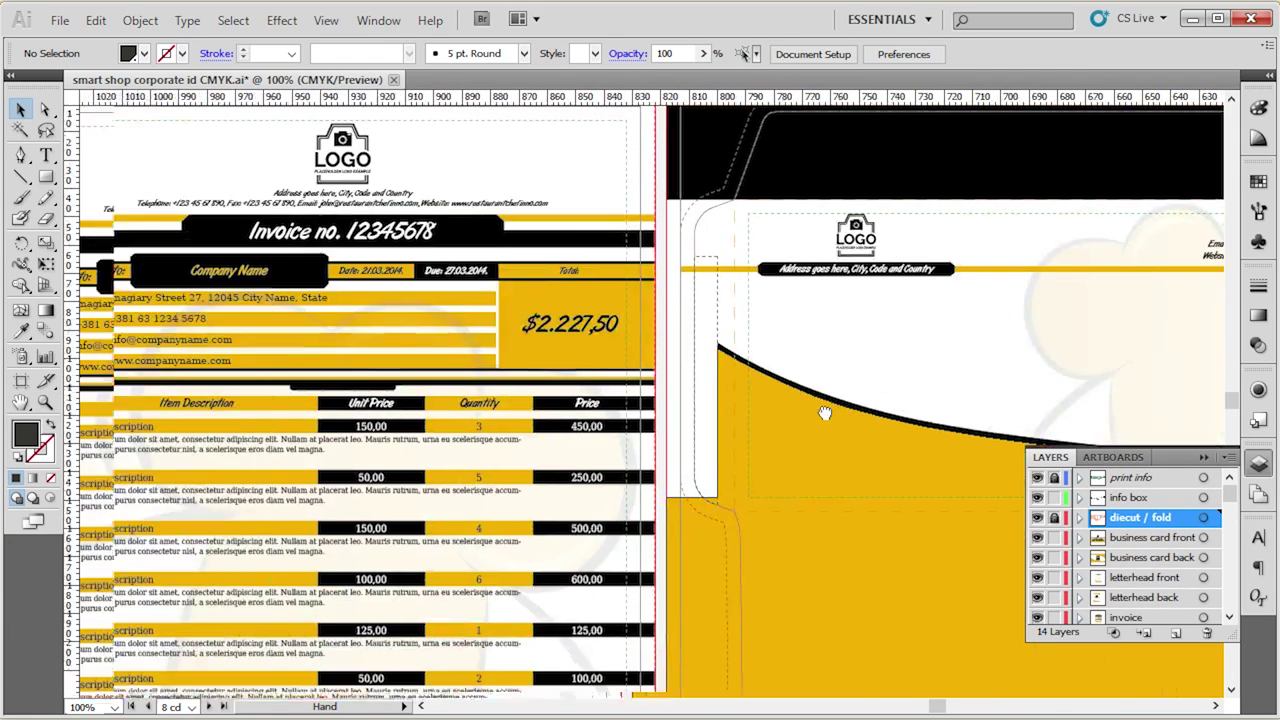
Zoom to 300% on the business card back and select its background shape.
scroll(731, 404, "down", 2)
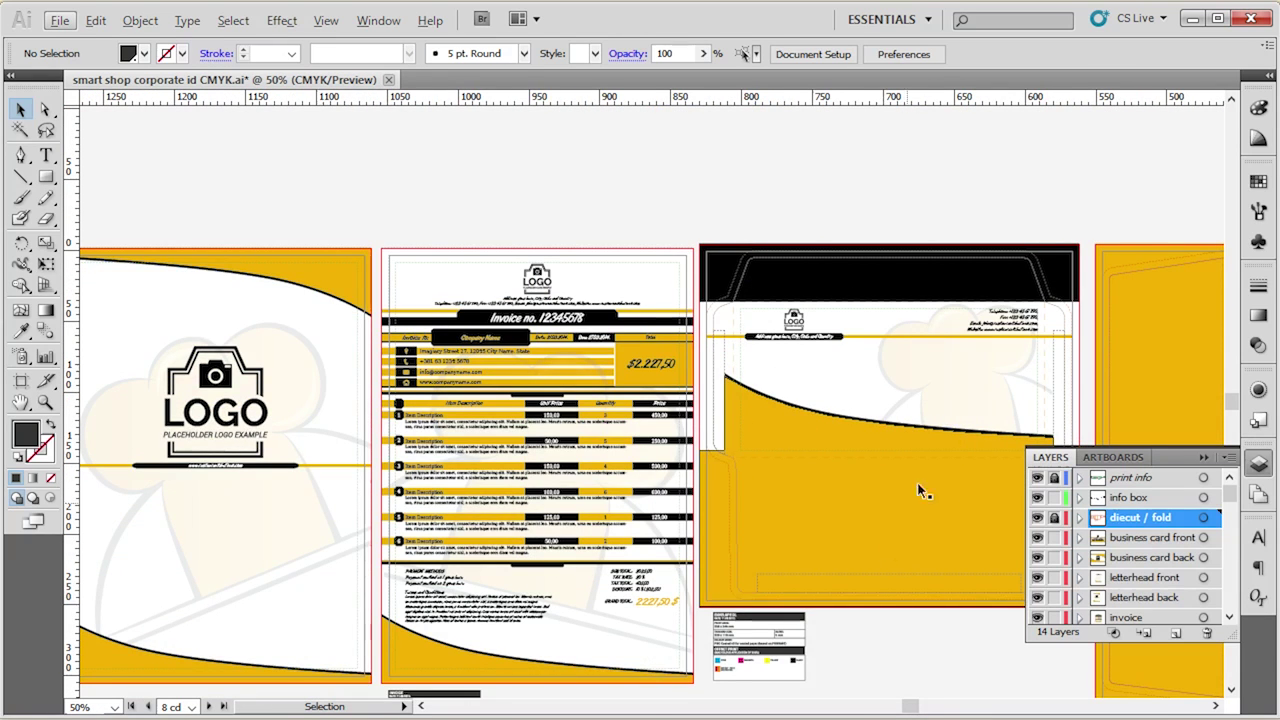
scroll(957, 403, "down", 1)
scroll(955, 395, "down", 1)
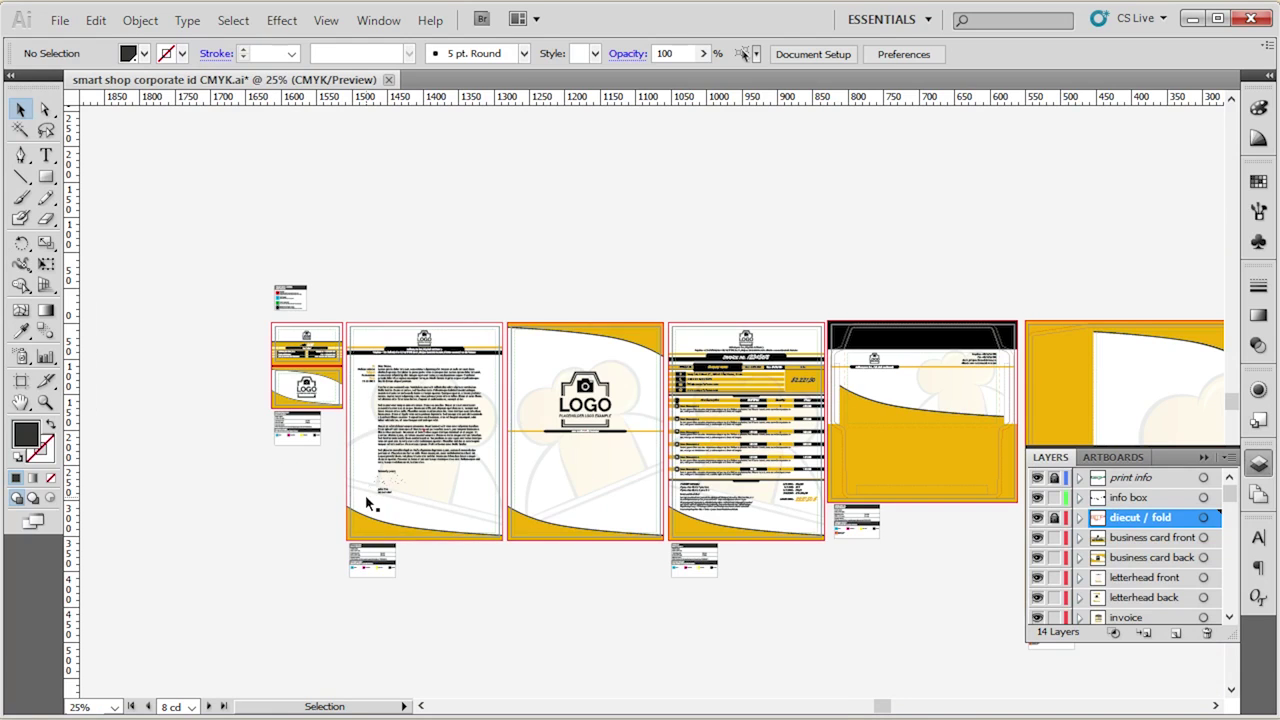
scroll(370, 505, "up", 1)
scroll(370, 505, "up", 1)
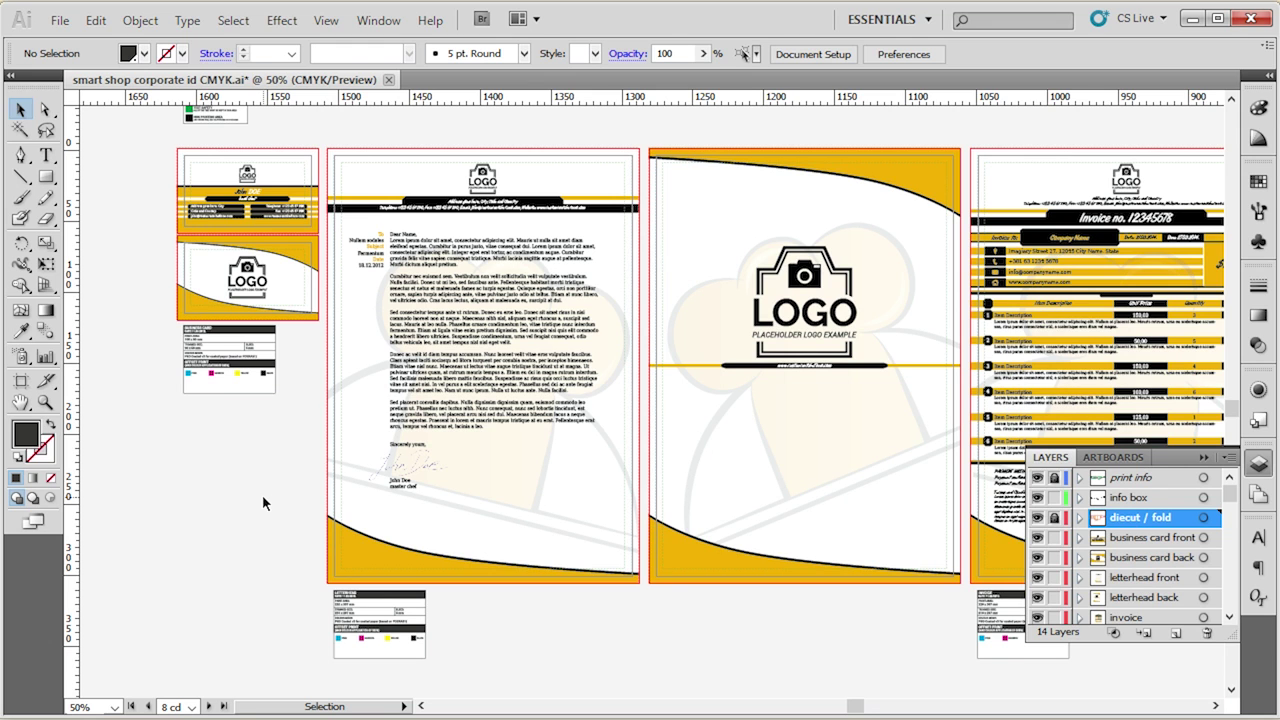
scroll(183, 278, "up", 4)
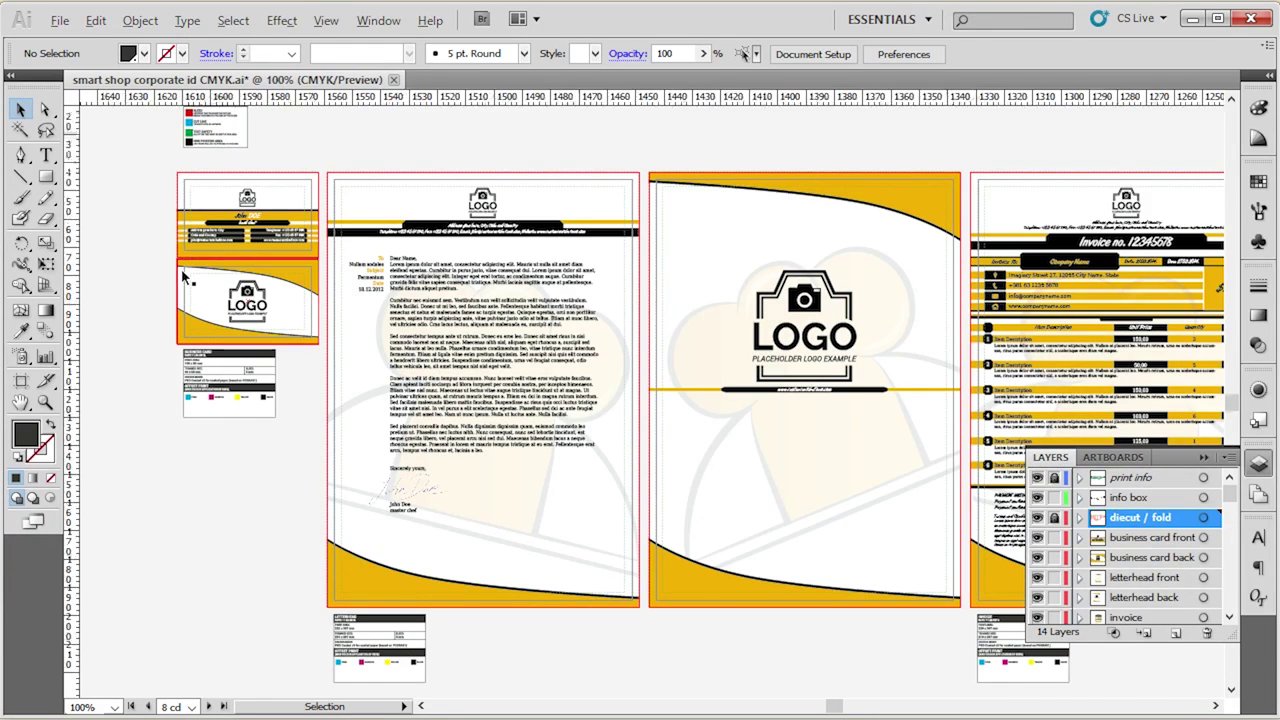
scroll(189, 251, "up", 1)
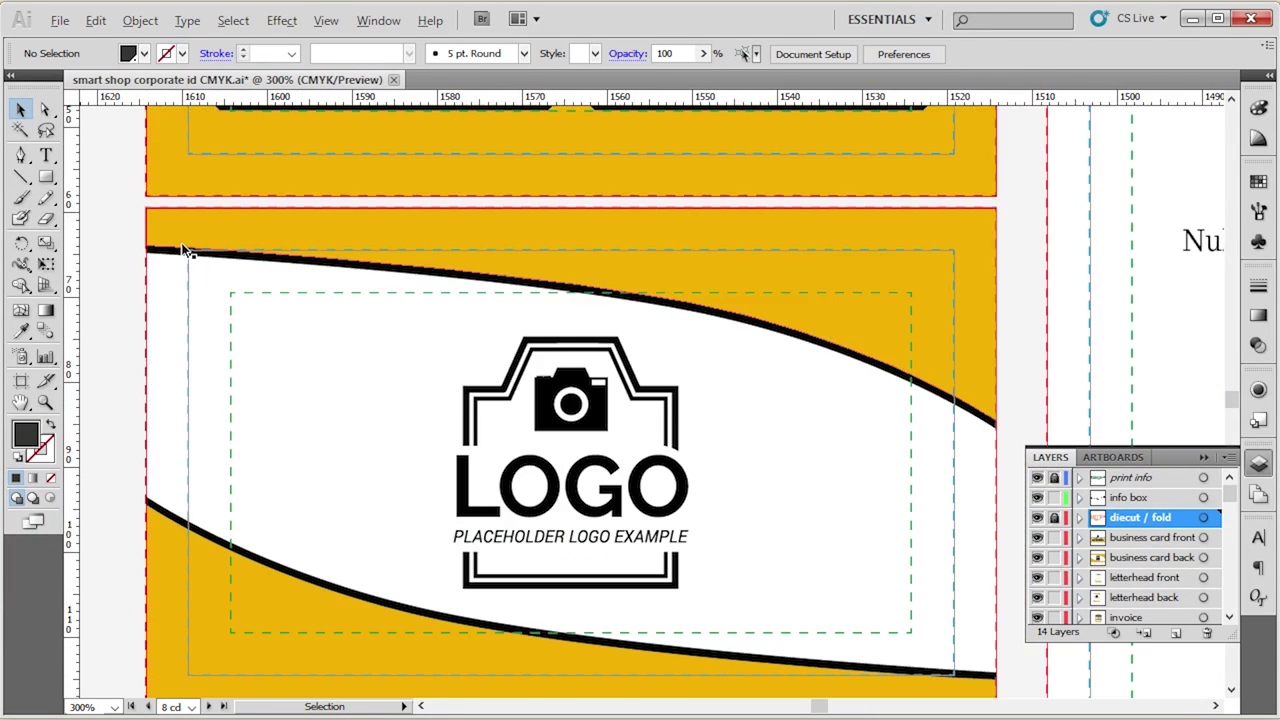
left_click(197, 229)
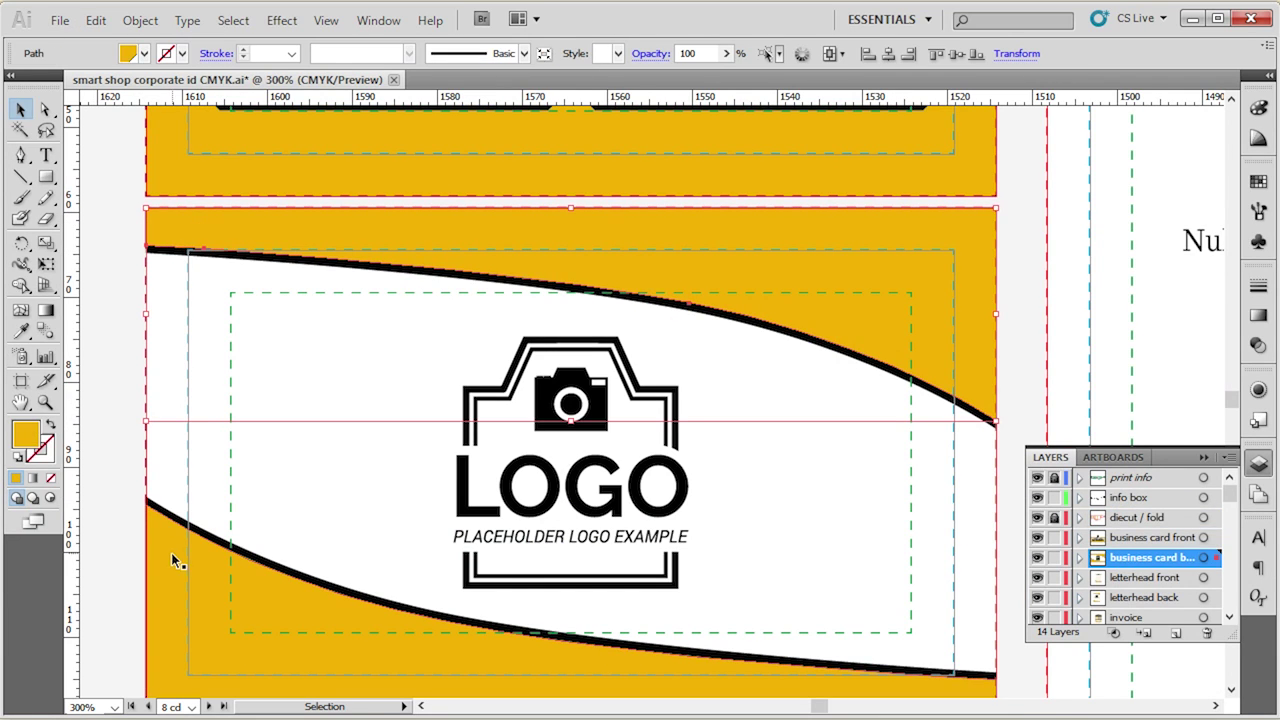
left_click(171, 552)
left_click(167, 213)
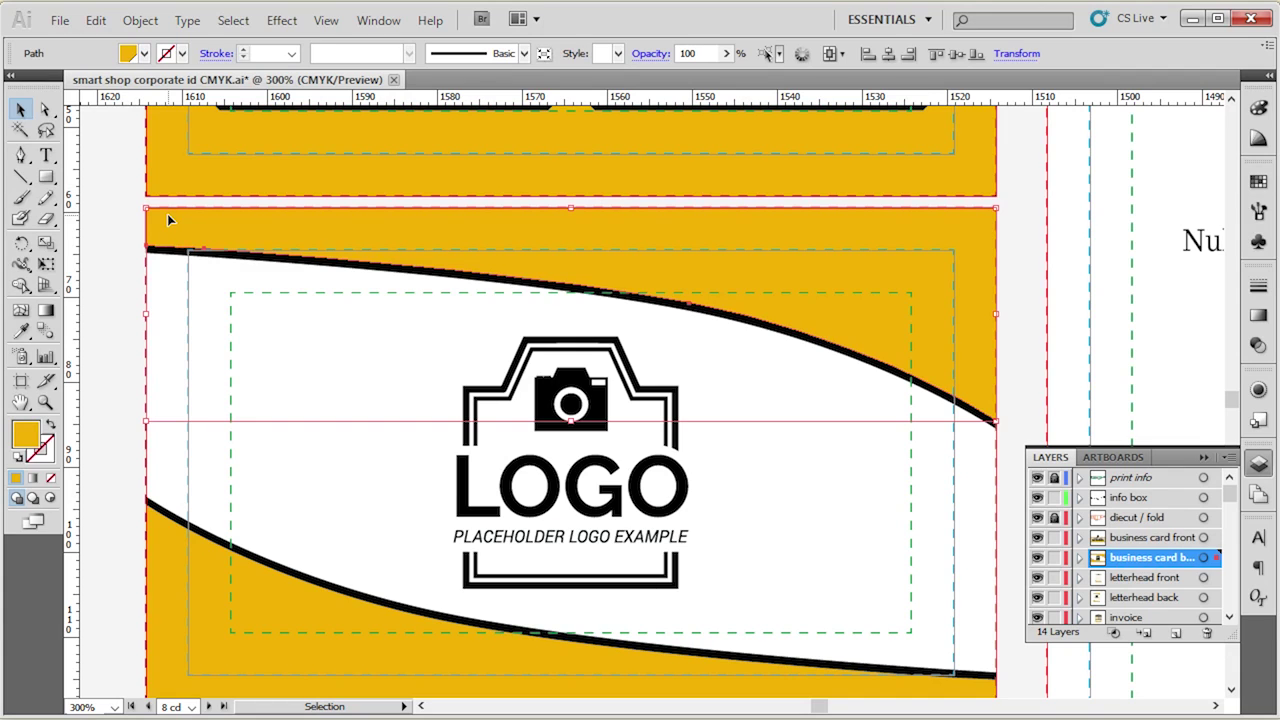
double_click(26, 434)
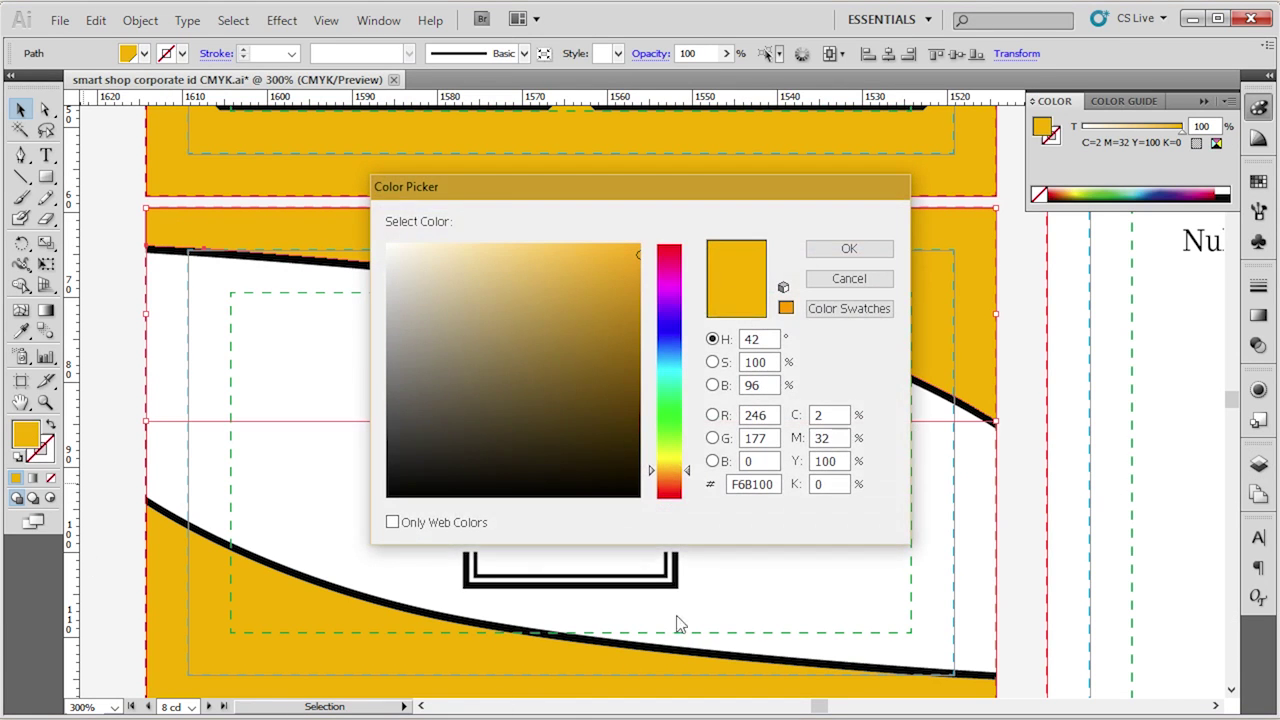
left_click(456, 385)
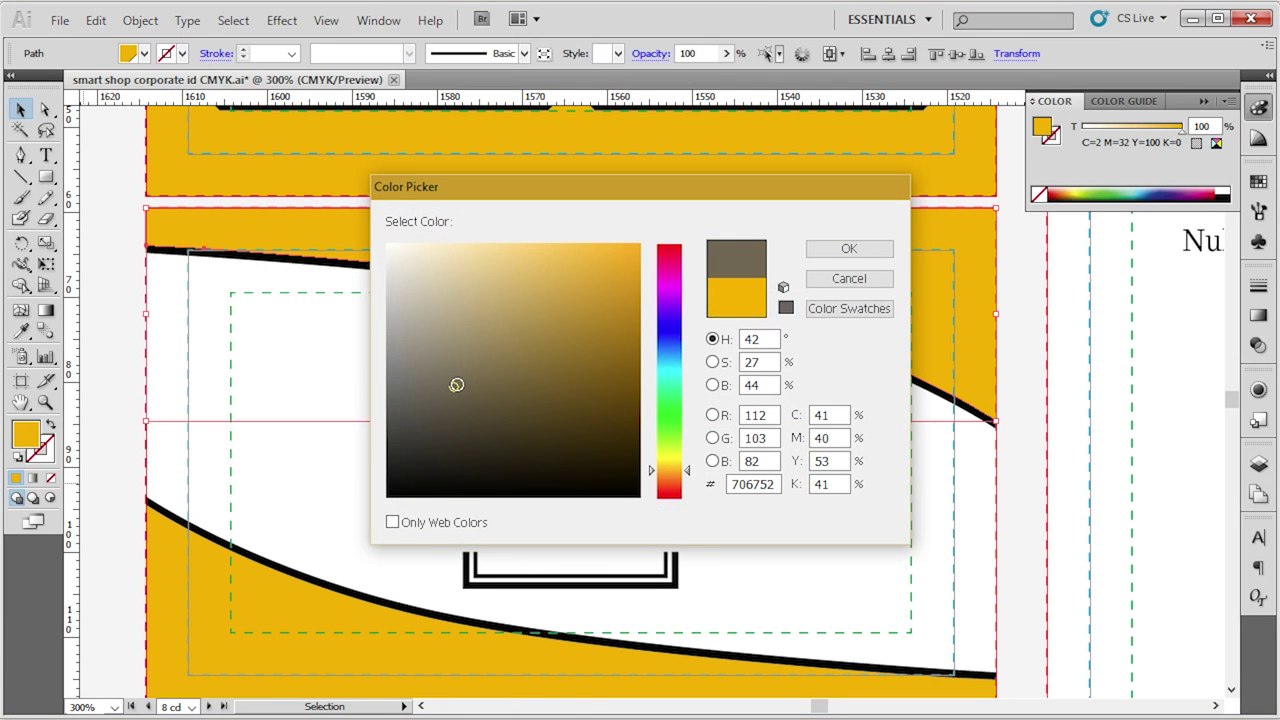
left_click(836, 254)
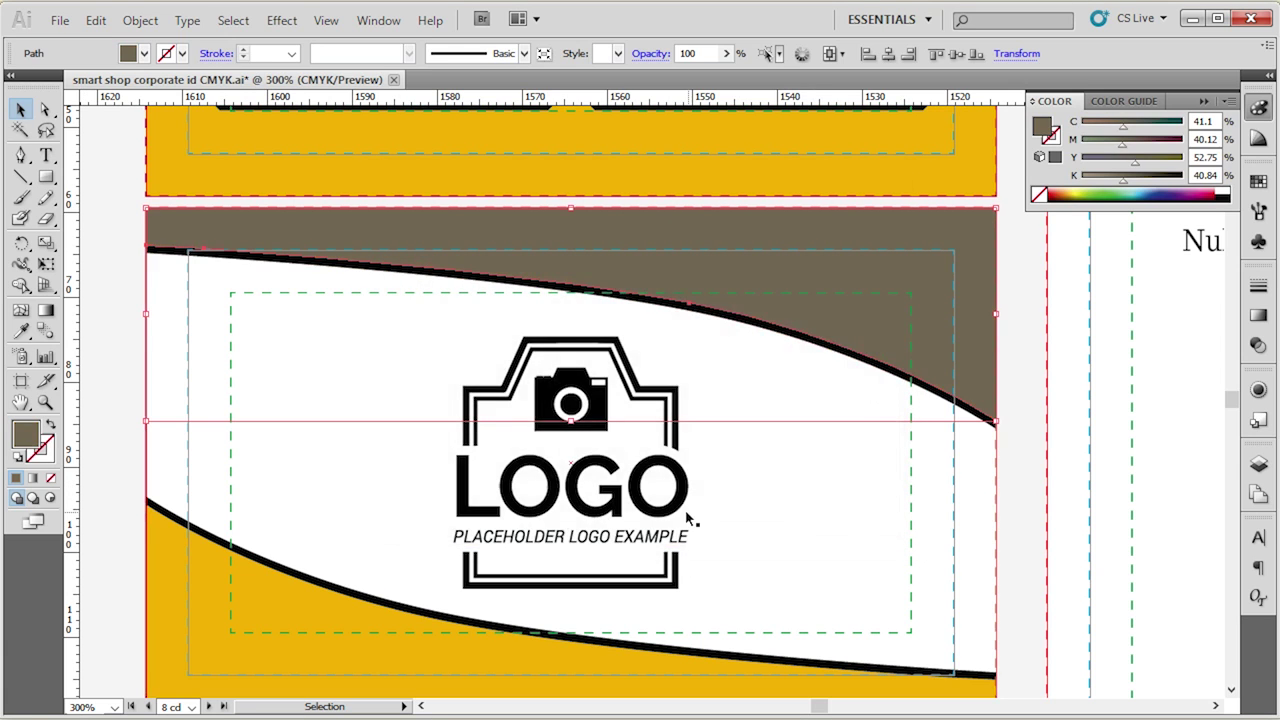
left_click(95, 20)
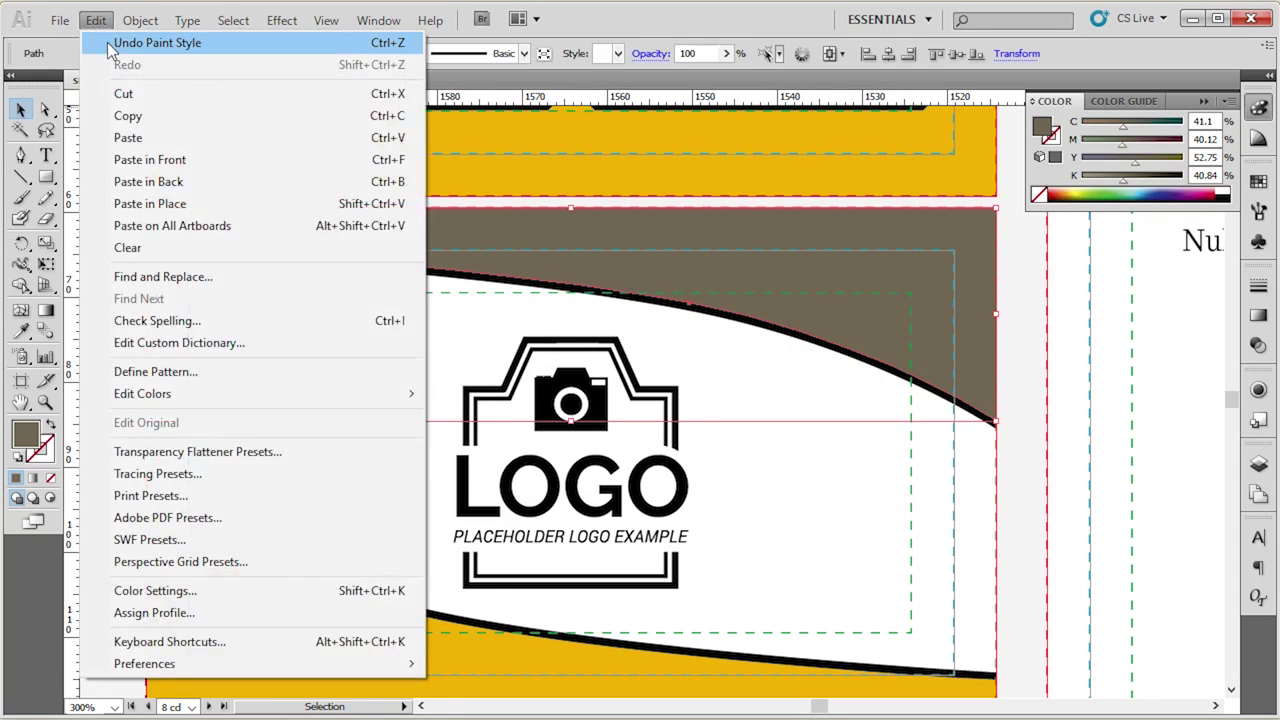
left_click(150, 40)
left_click(102, 304)
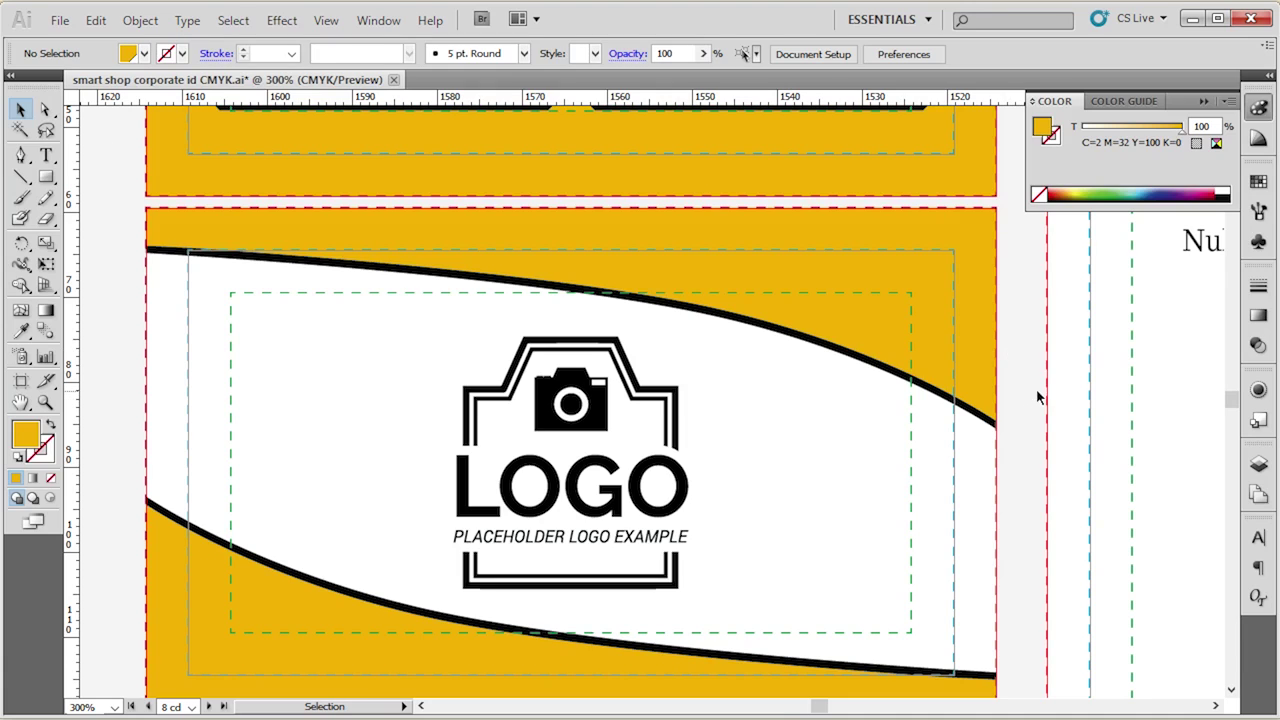
Show the Swatches panel and clear the swatch selection.
left_click(1258, 181)
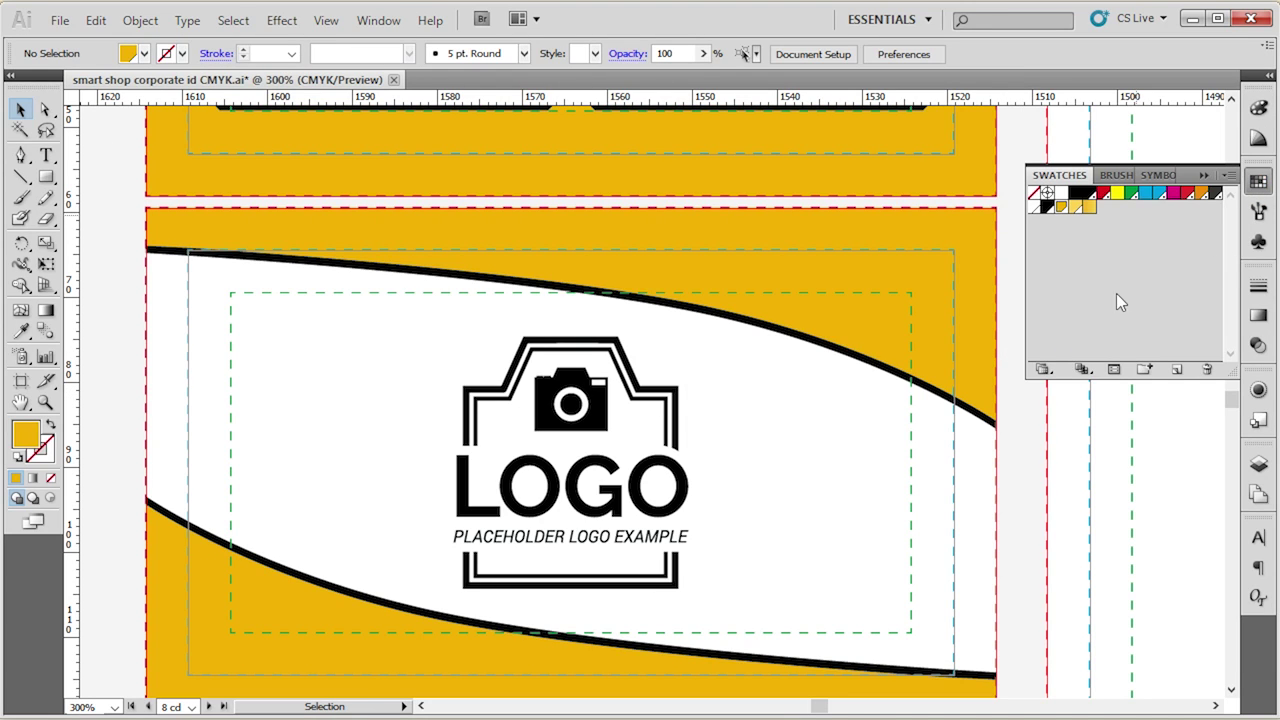
left_click(1085, 232)
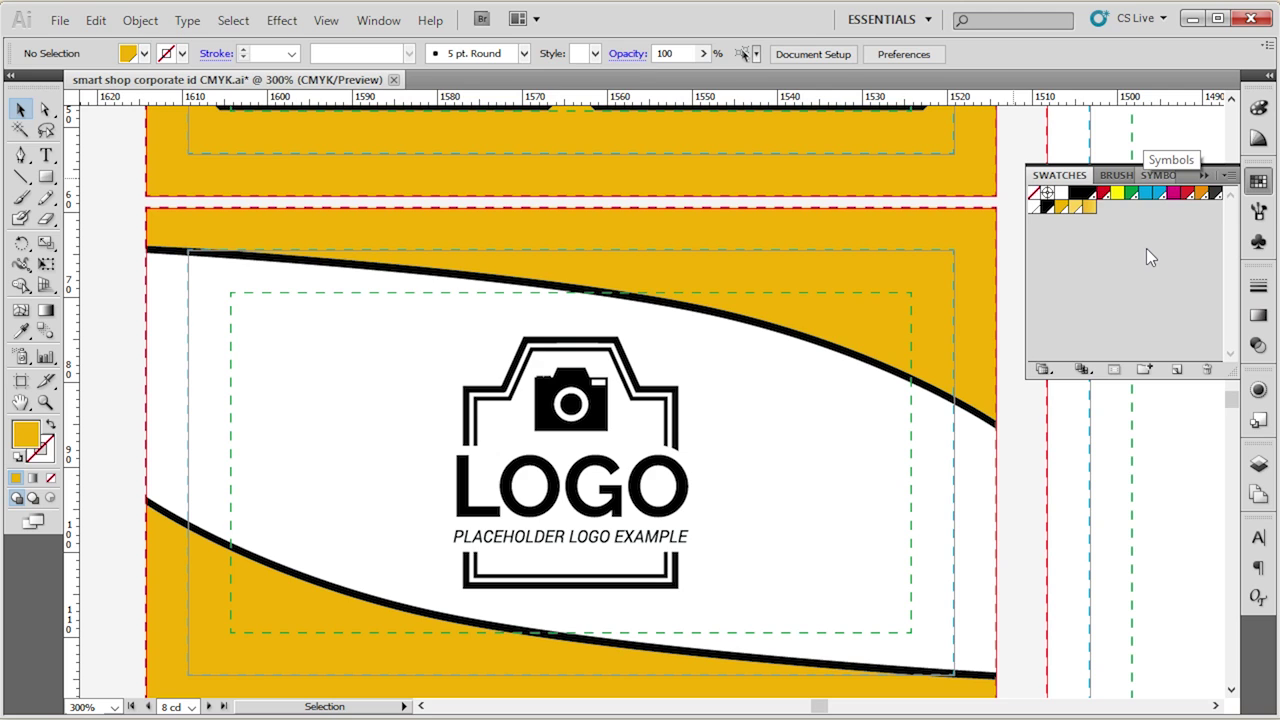
Change the global yellow swatch C=2 M=32 Y=100 K=0 to blue C=100 M=0 Y=0 K=20.
double_click(1060, 210)
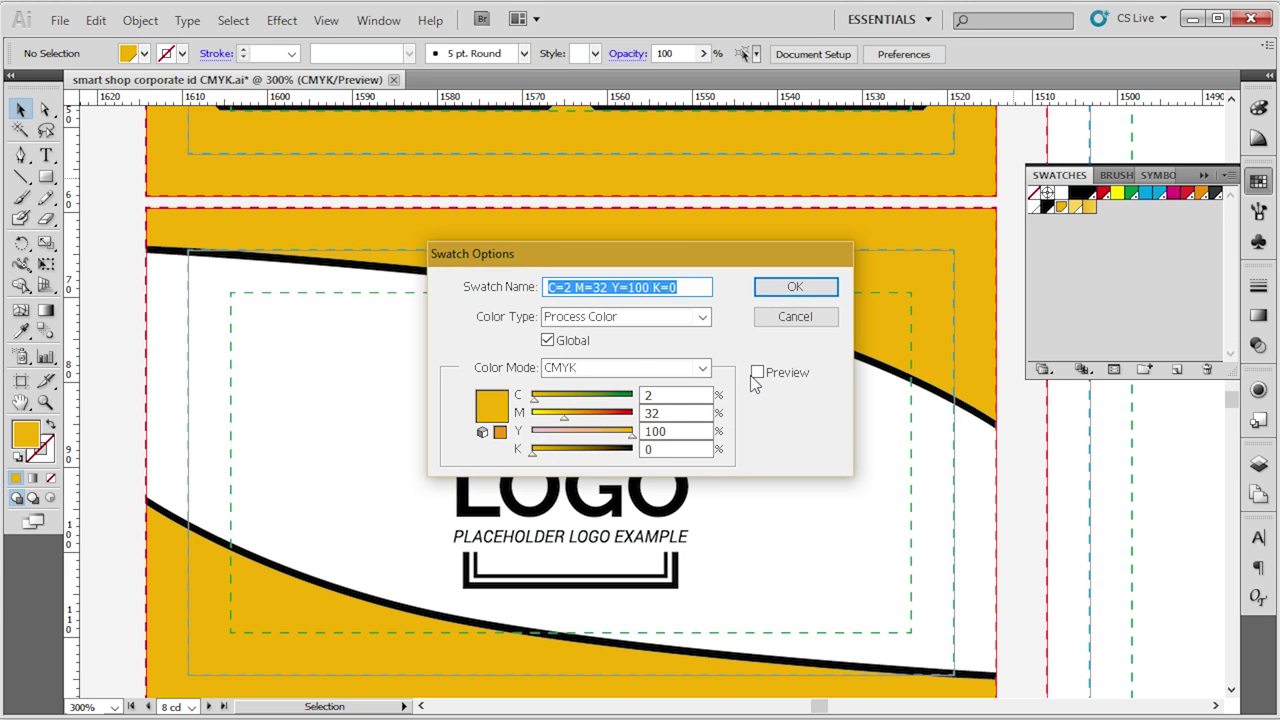
left_click(757, 372)
left_click(680, 393)
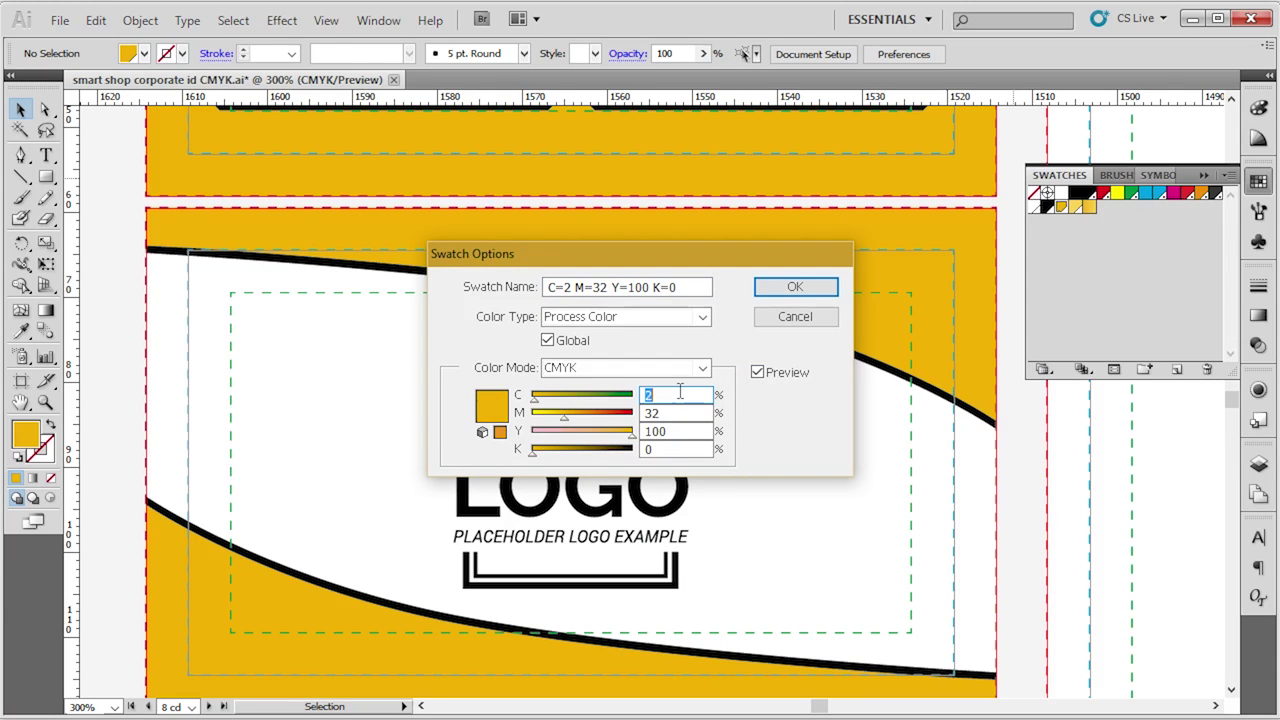
type("4")
key("Tab")
type("0")
key("Tab")
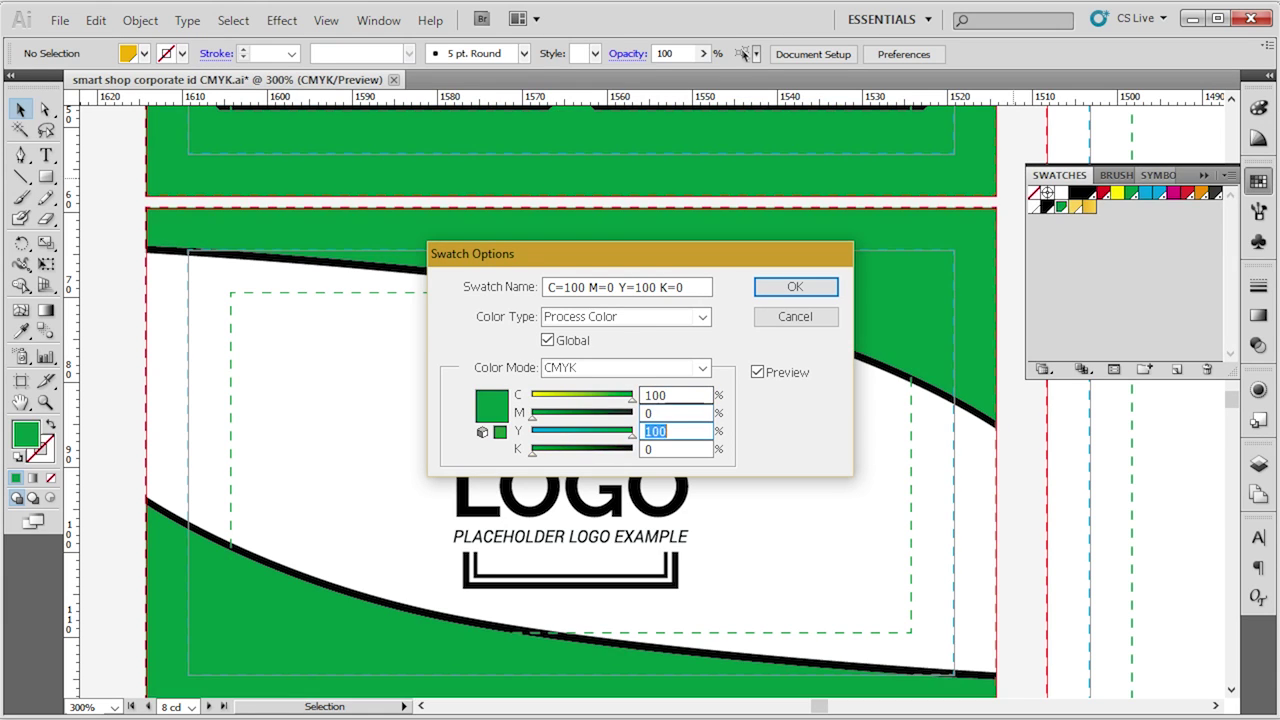
type("0")
key("Tab")
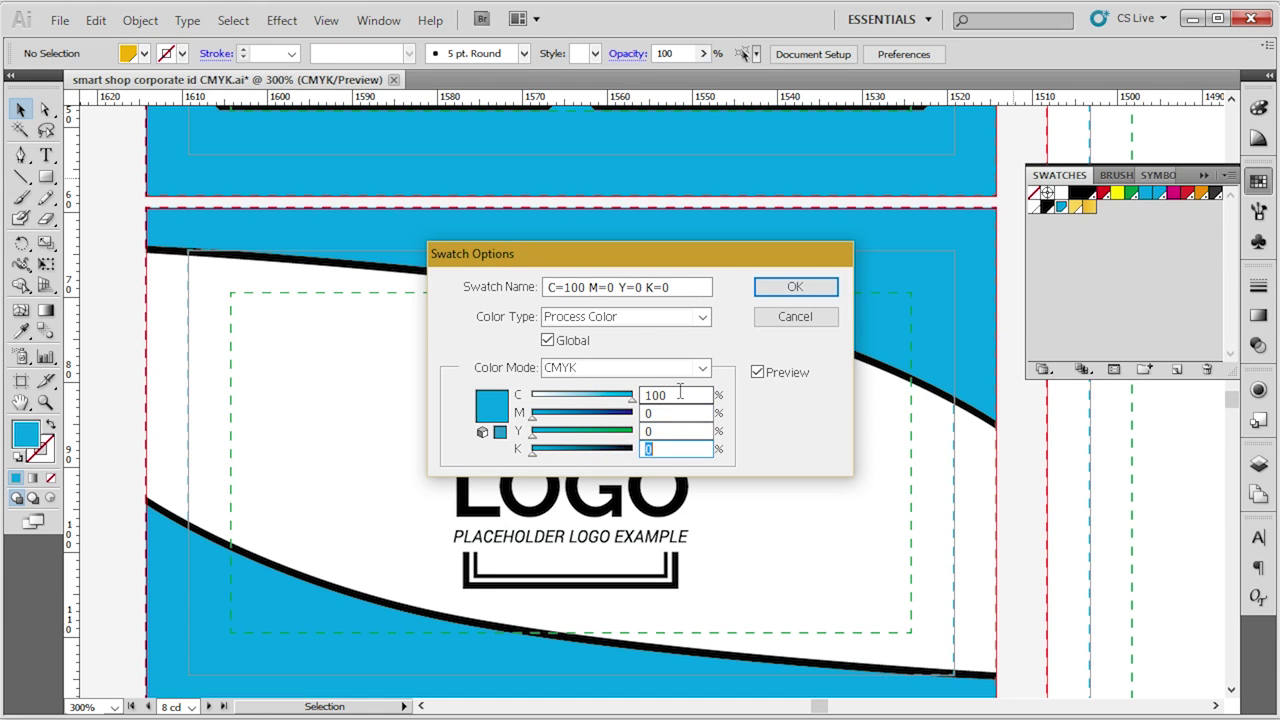
type("20")
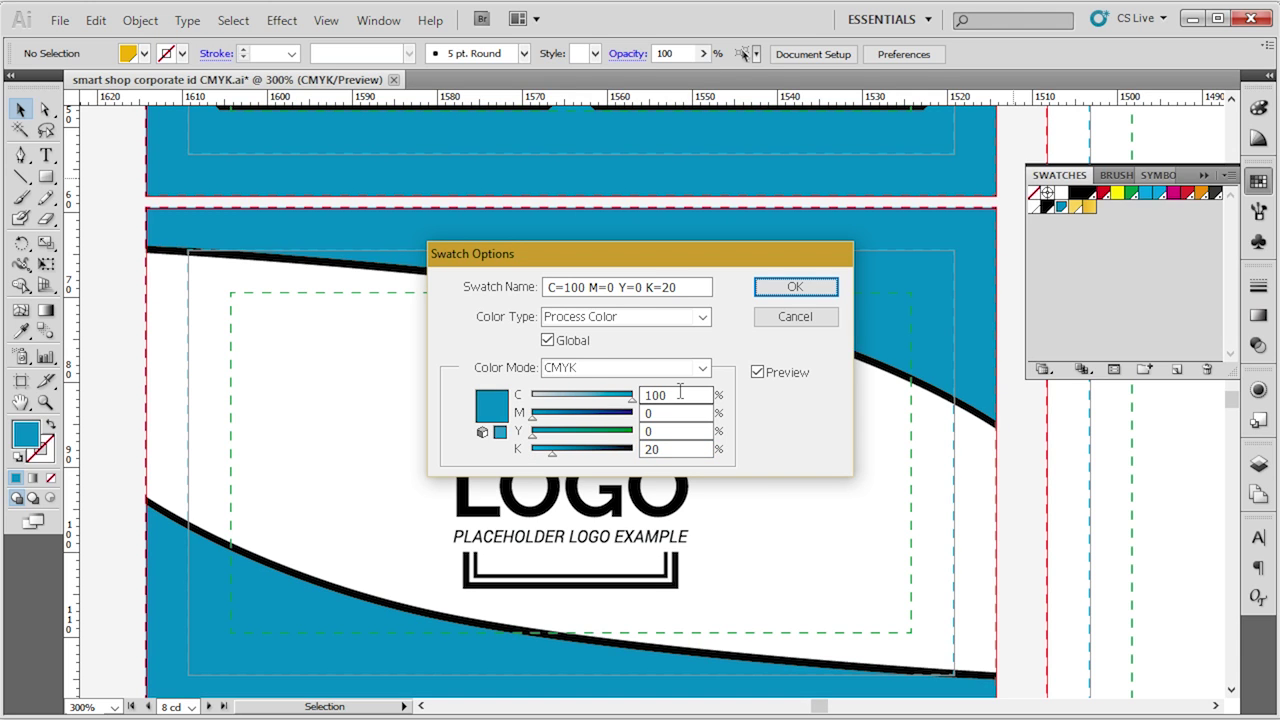
left_click(790, 288)
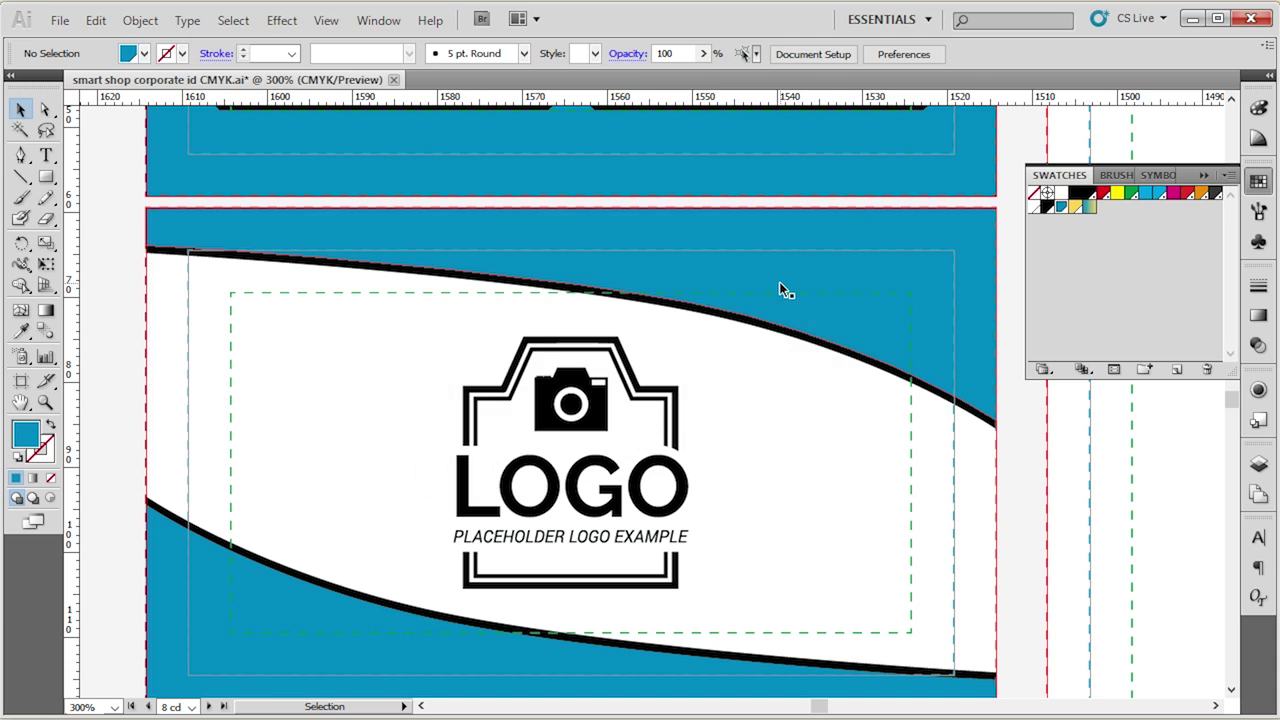
Zoom over the blue-recoloured cards and letterhead, then pan to the cloud-logo watermark artboard.
scroll(200, 528, "down", 2)
scroll(197, 527, "down", 1)
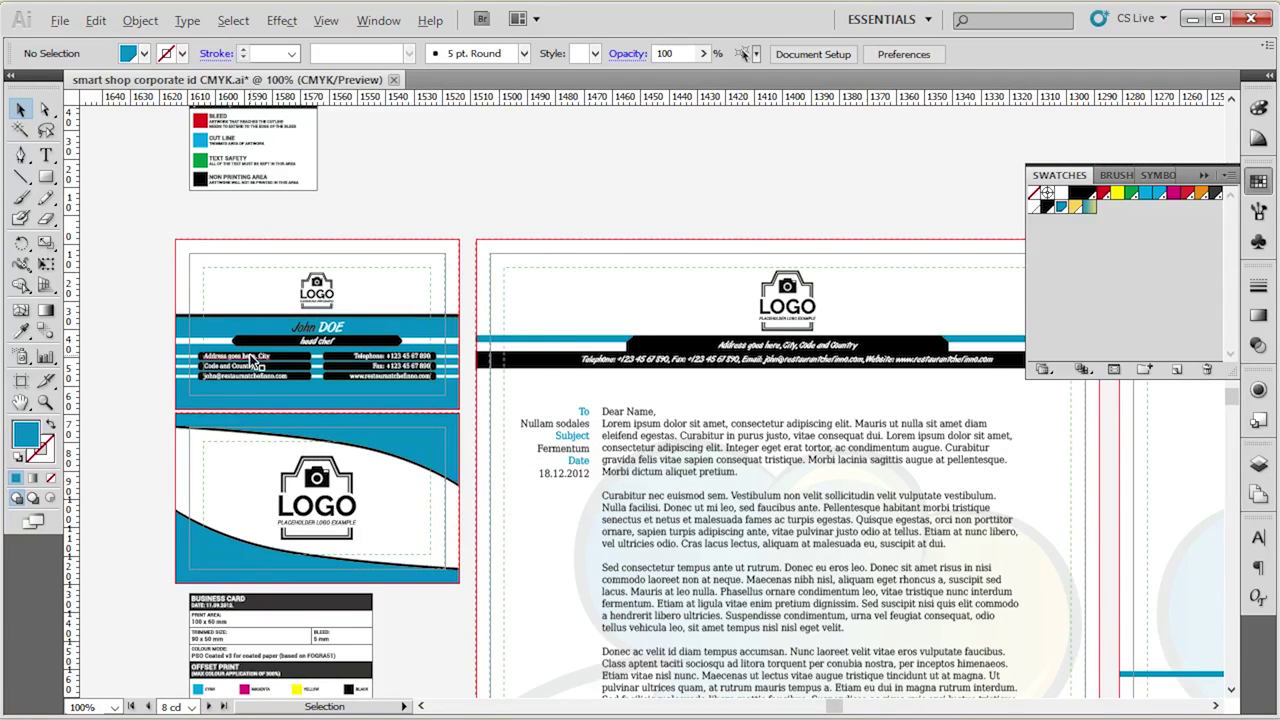
scroll(313, 318, "up", 4)
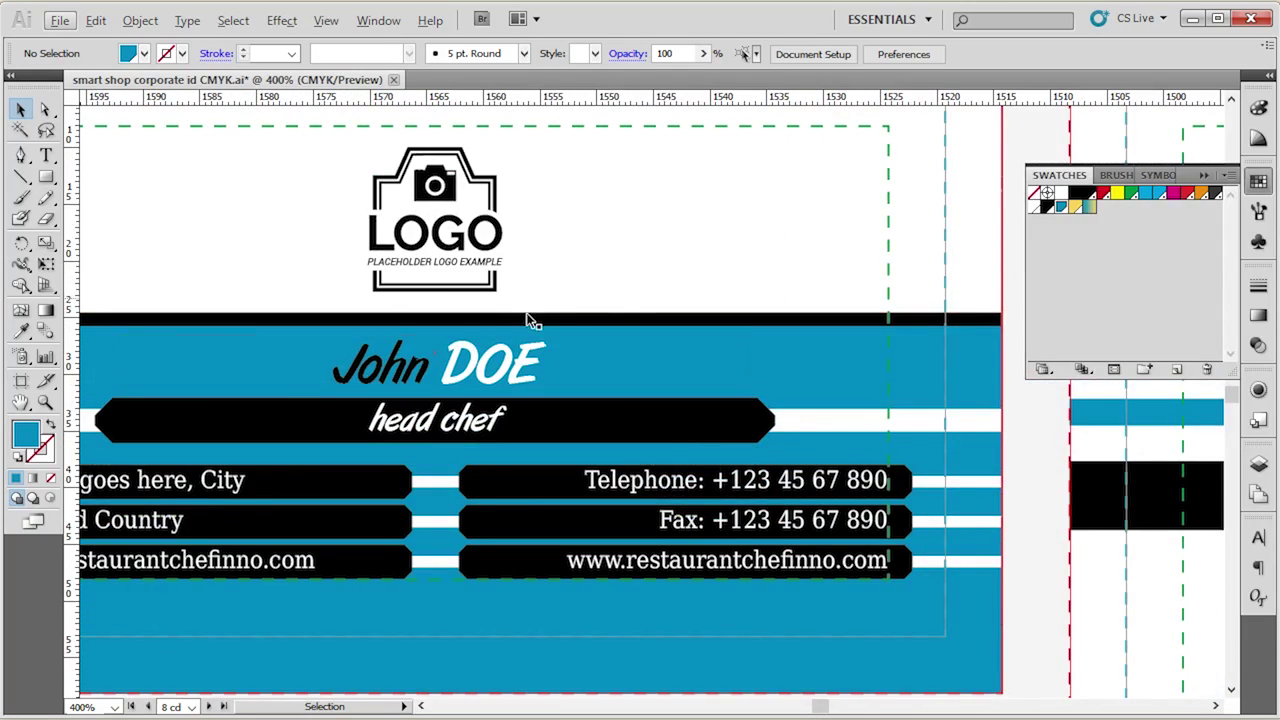
scroll(800, 362, "down", 3)
scroll(767, 597, "up", 1)
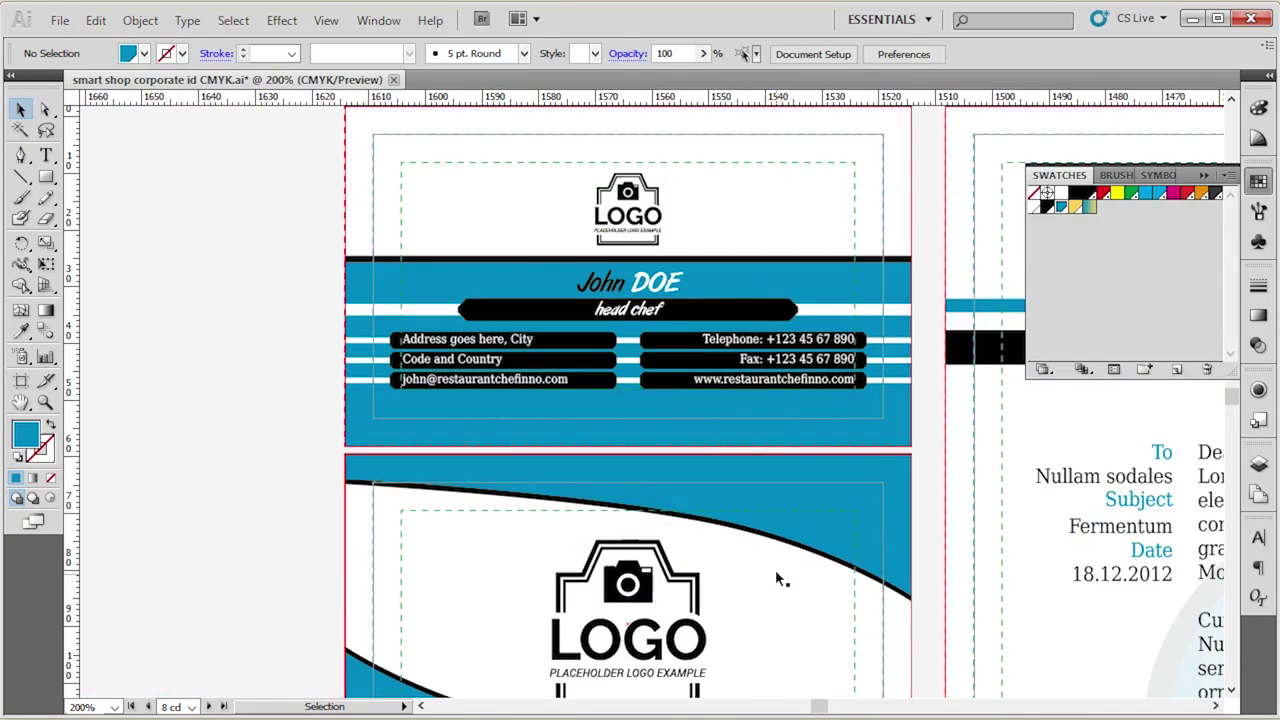
scroll(290, 495, "down", 4)
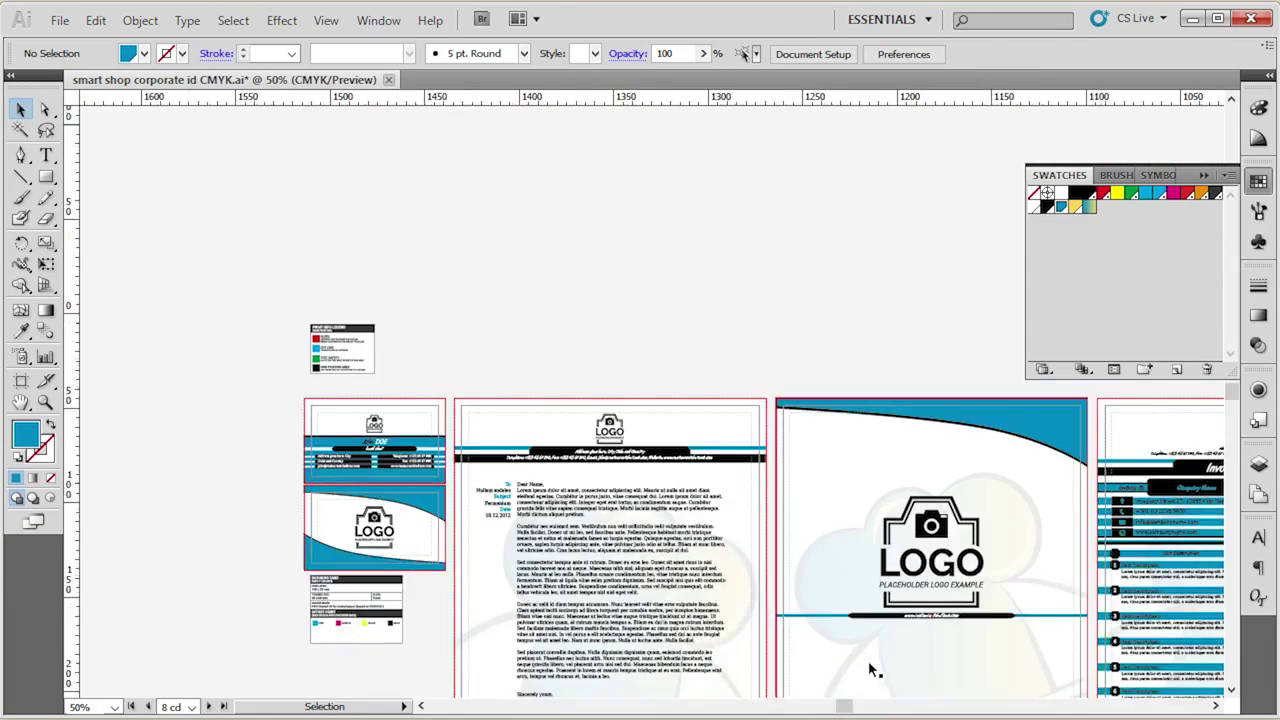
scroll(868, 660, "up", 2)
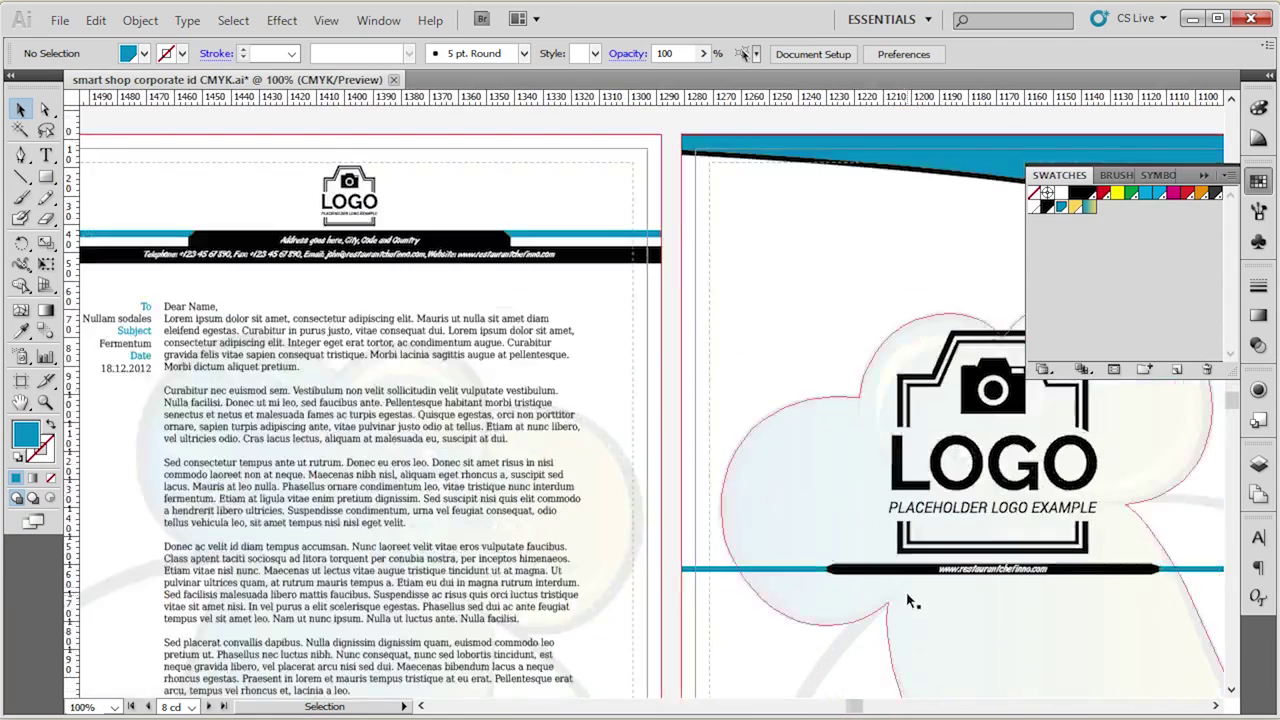
left_click(857, 608)
left_click(664, 111)
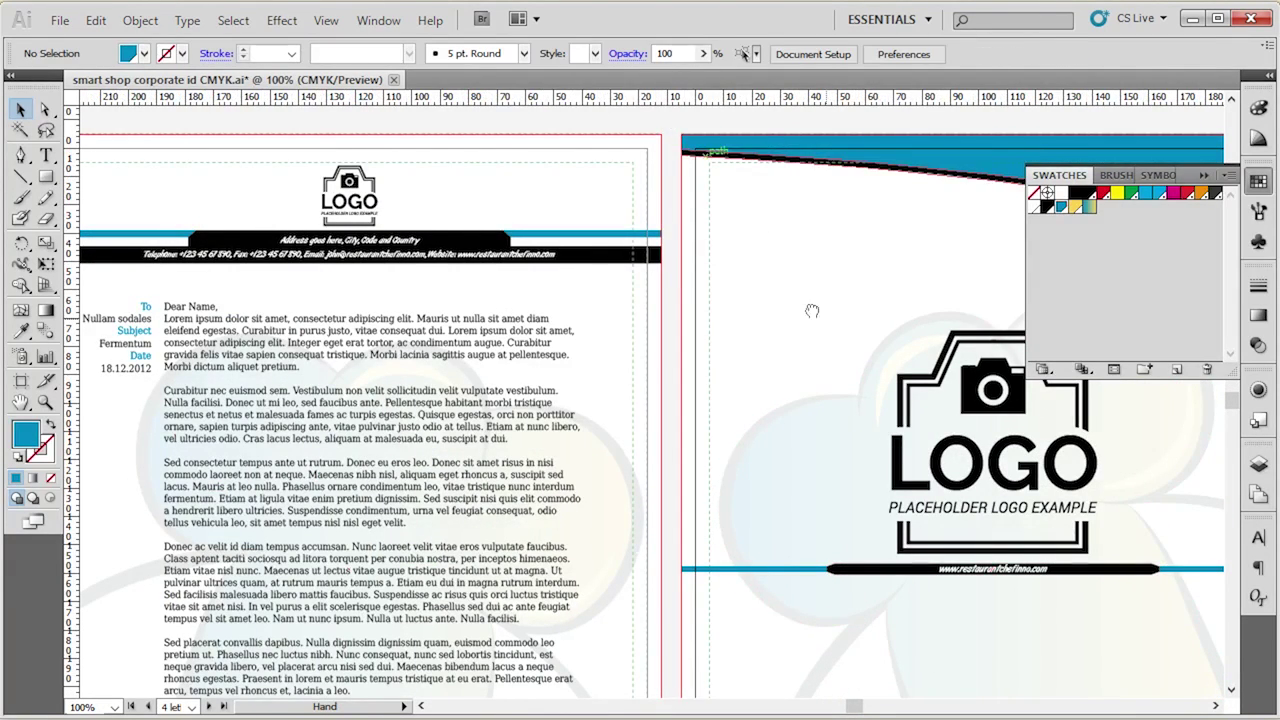
left_click_drag(811, 309, 486, 200)
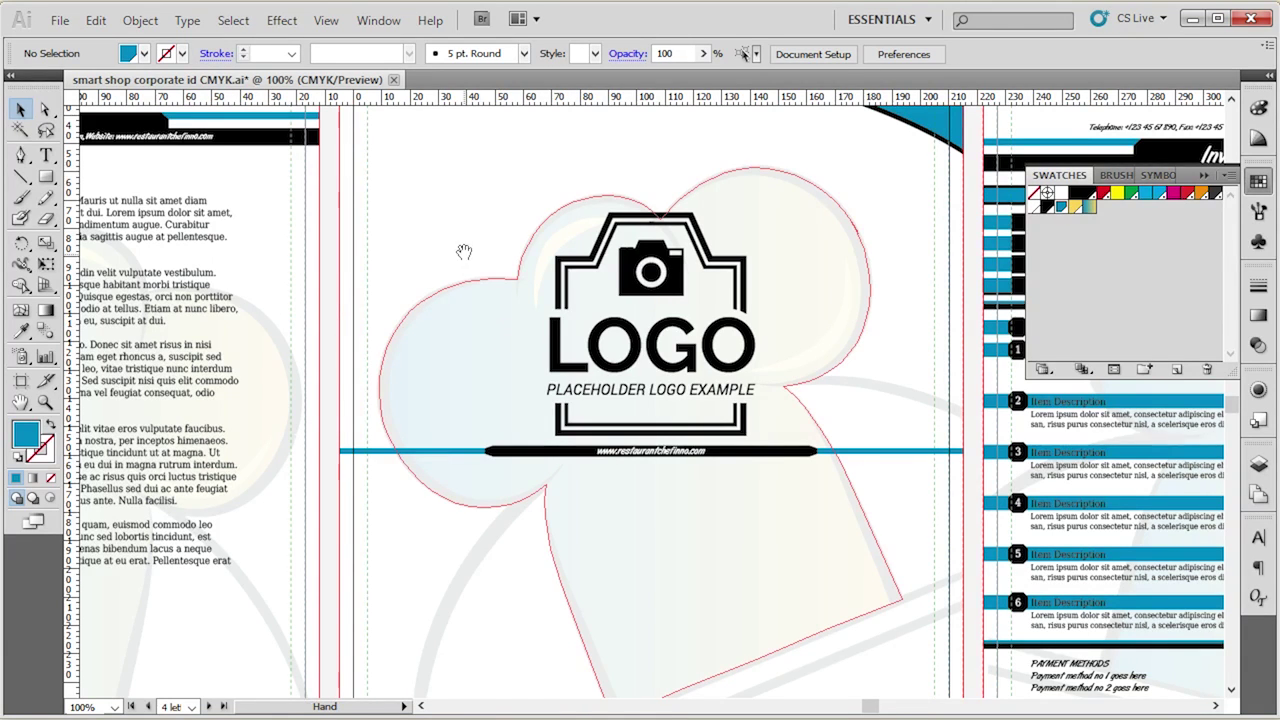
scroll(466, 257, "left", 5)
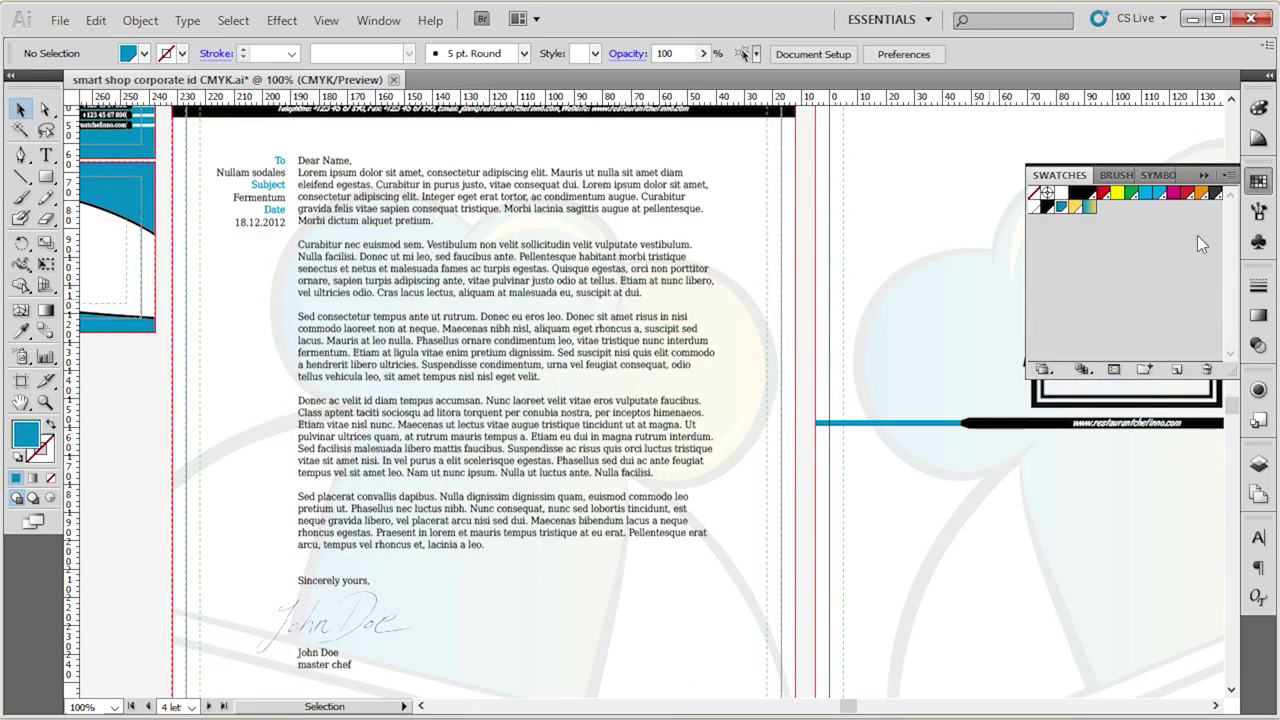
Redefine the light yellow swatch as pure cyan, C=100 M=0 Y=0 K=0.
double_click(1079, 209)
left_click(649, 395)
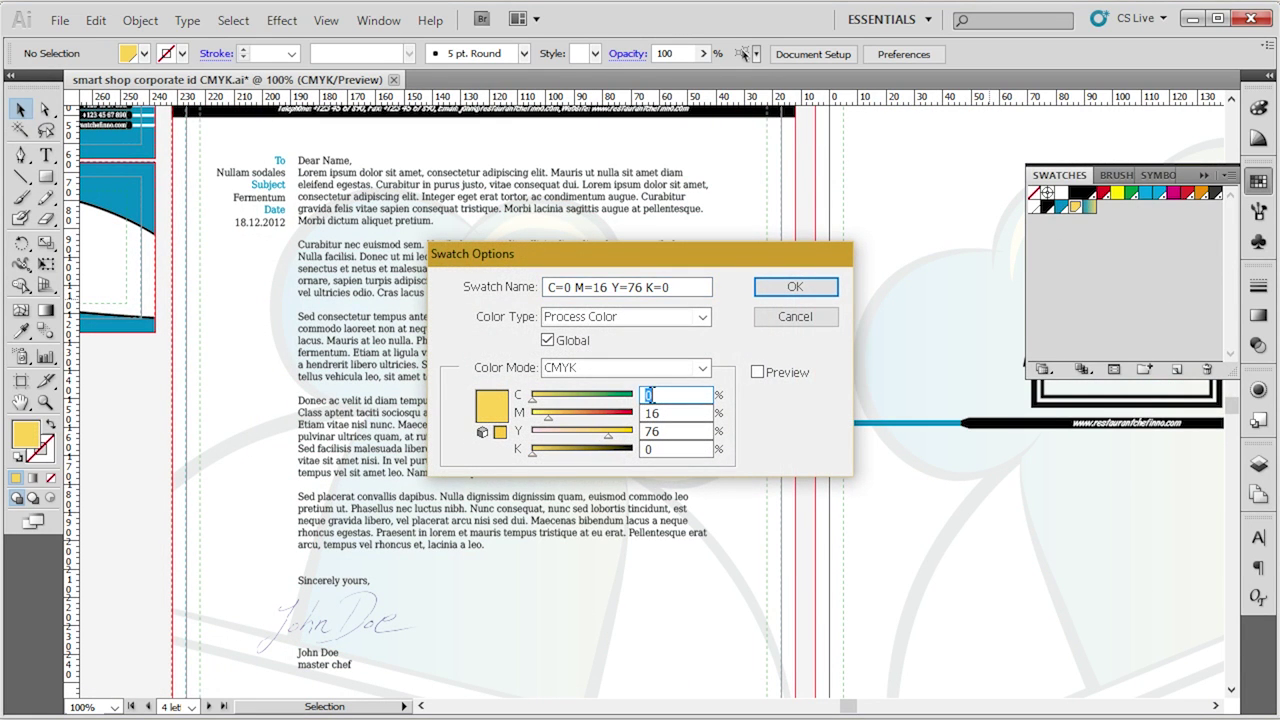
type("100")
key("Tab")
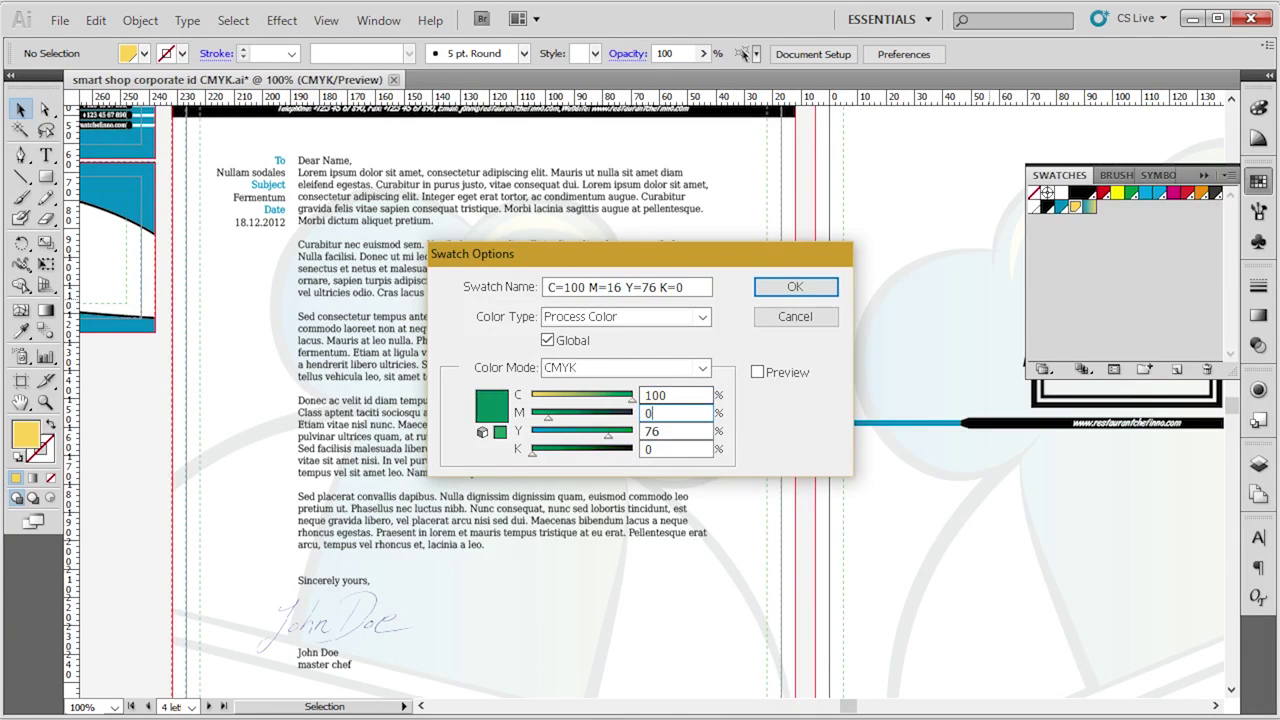
type("0")
key("Tab")
type("0")
key("Tab")
key("Return")
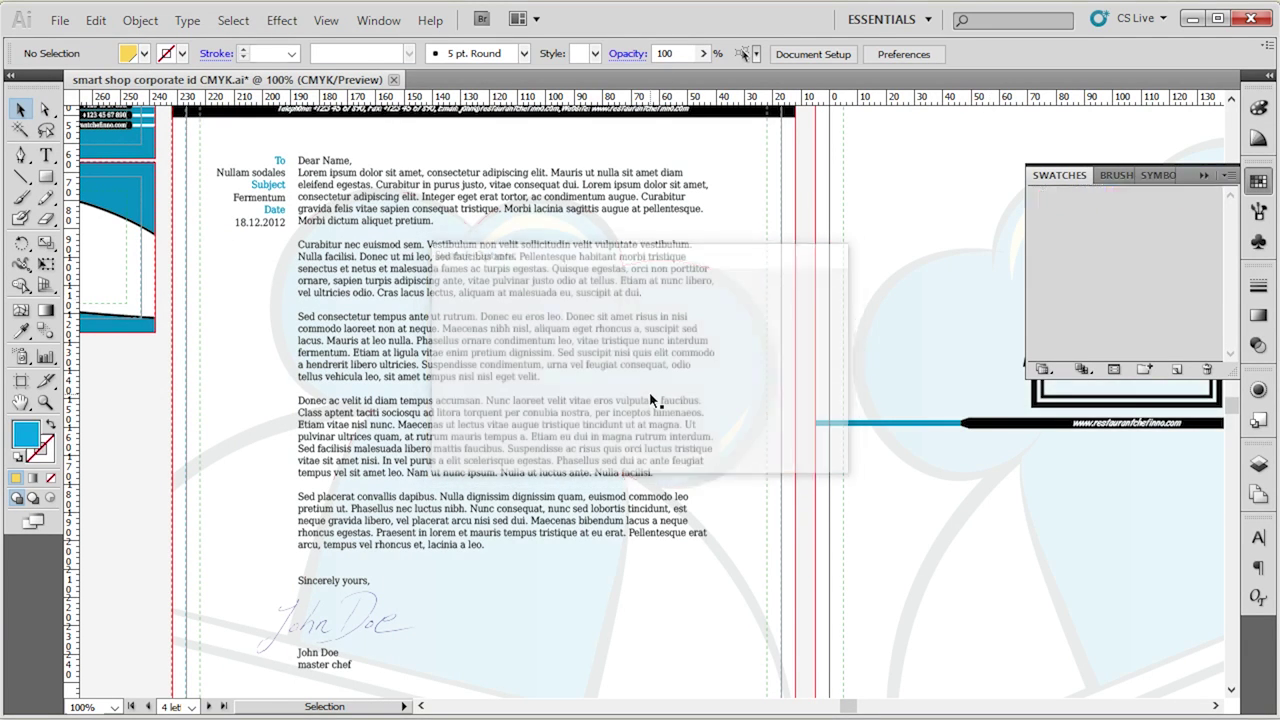
Zoom out and pan across the envelope, folder, letterhead, cover, invoice and business card artboards.
key("ctrl+minus")
key("ctrl+minus")
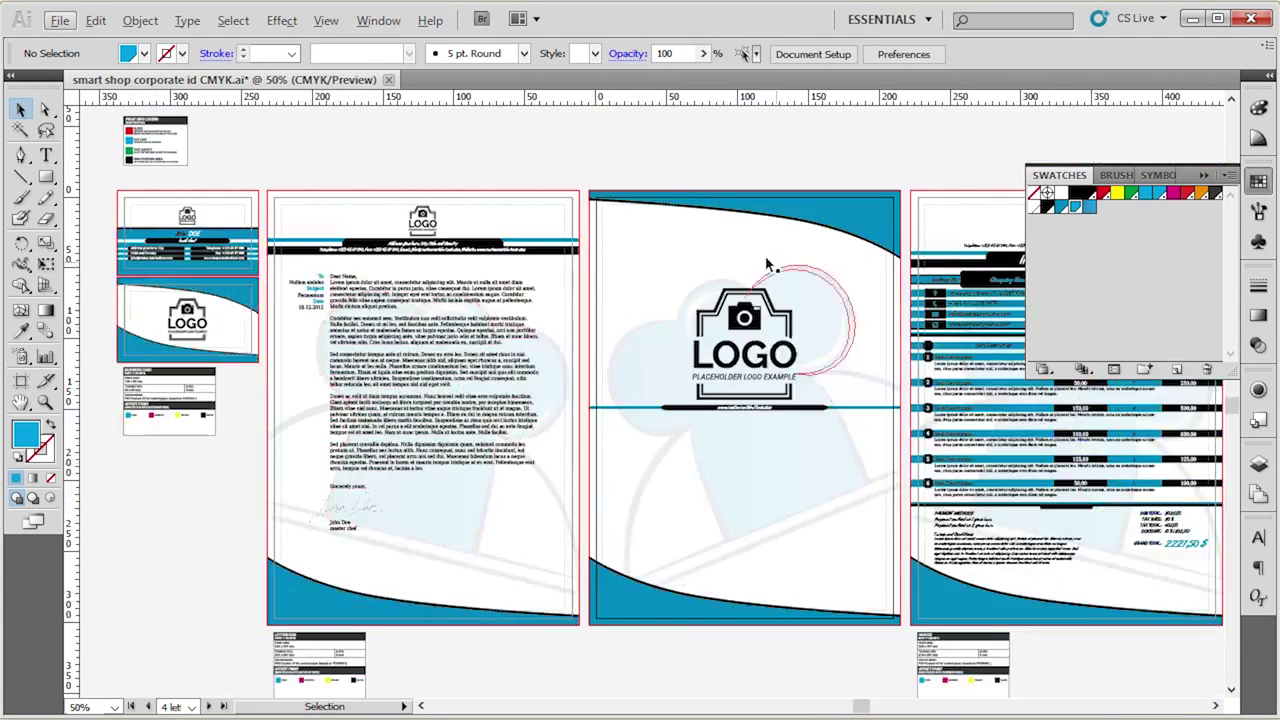
left_click_drag(980, 149, 330, 165)
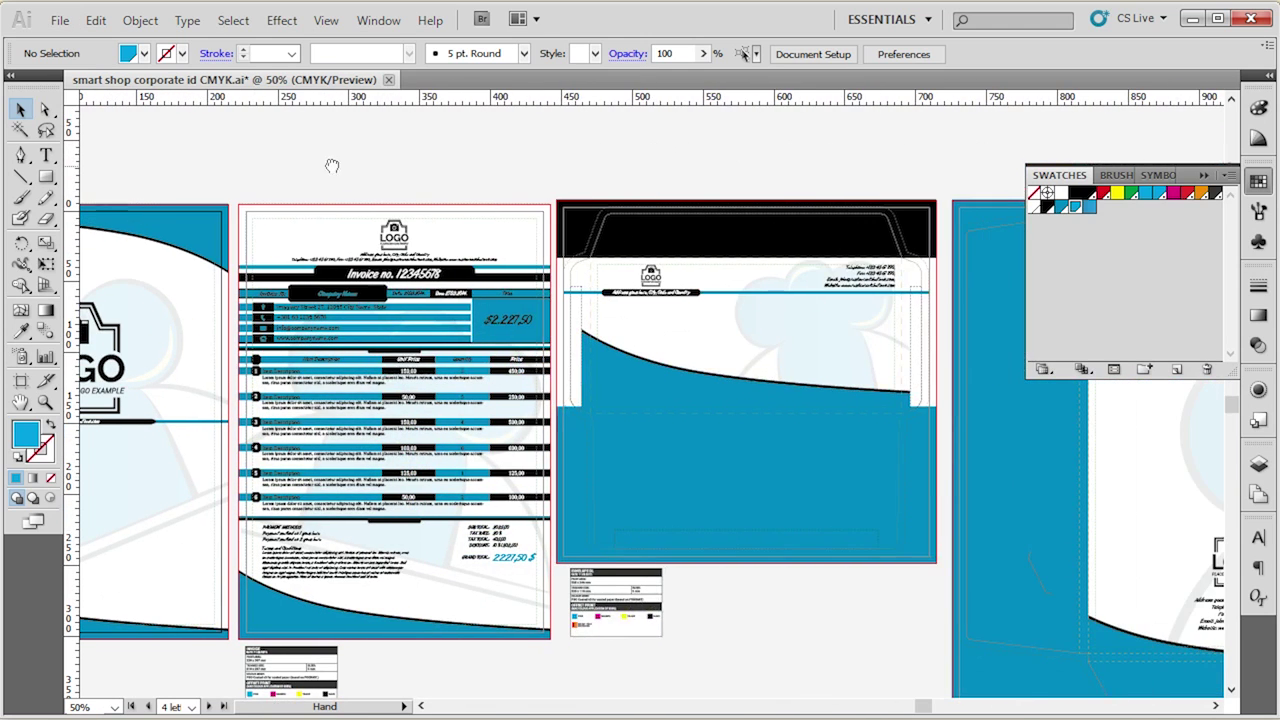
left_click_drag(985, 147, 872, 148)
left_click_drag(114, 146, 679, 143)
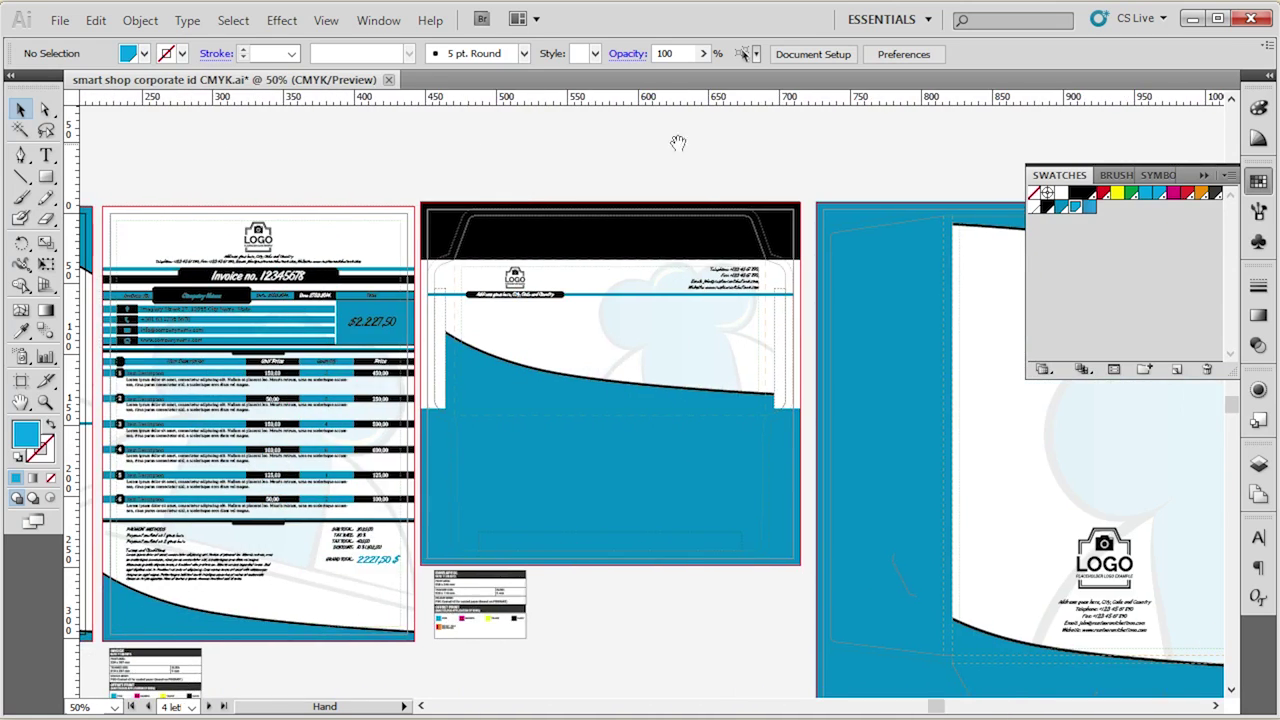
left_click_drag(210, 141, 891, 137)
left_click_drag(334, 131, 766, 128)
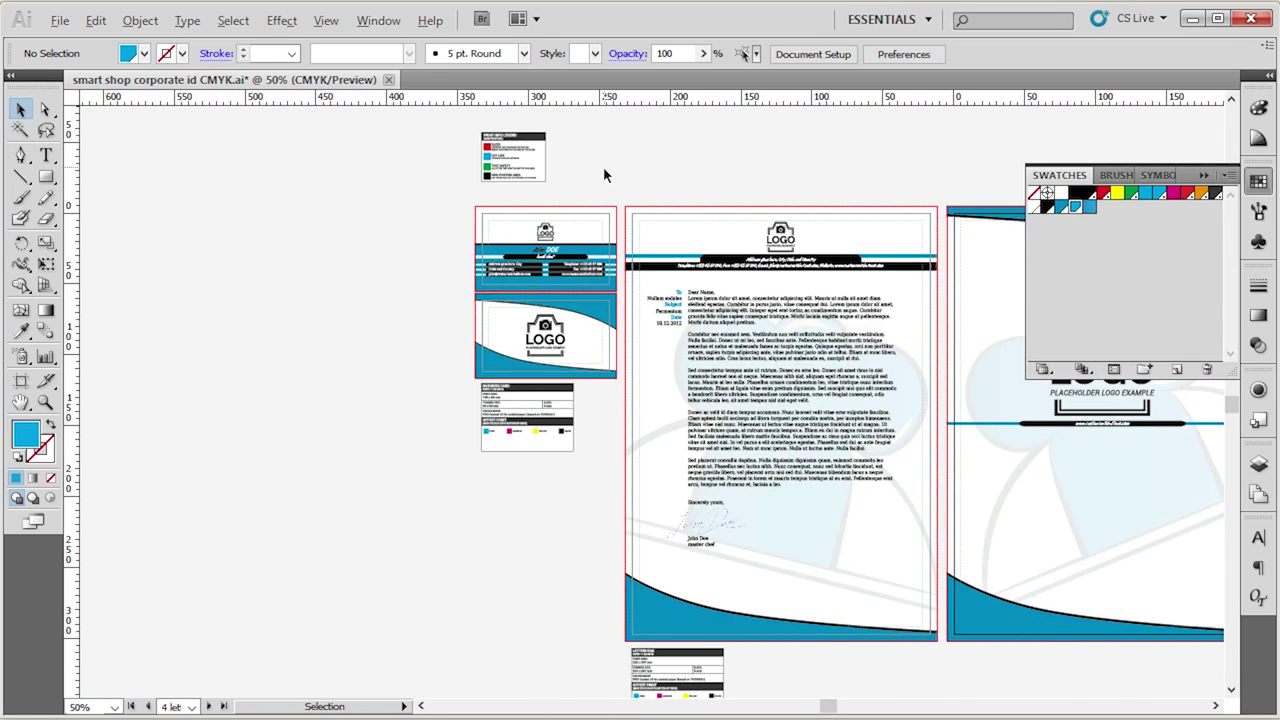
scroll(603, 167, "up", 4)
Zoom in on the business card front, then select its address text and background shape.
scroll(509, 374, "down", 4)
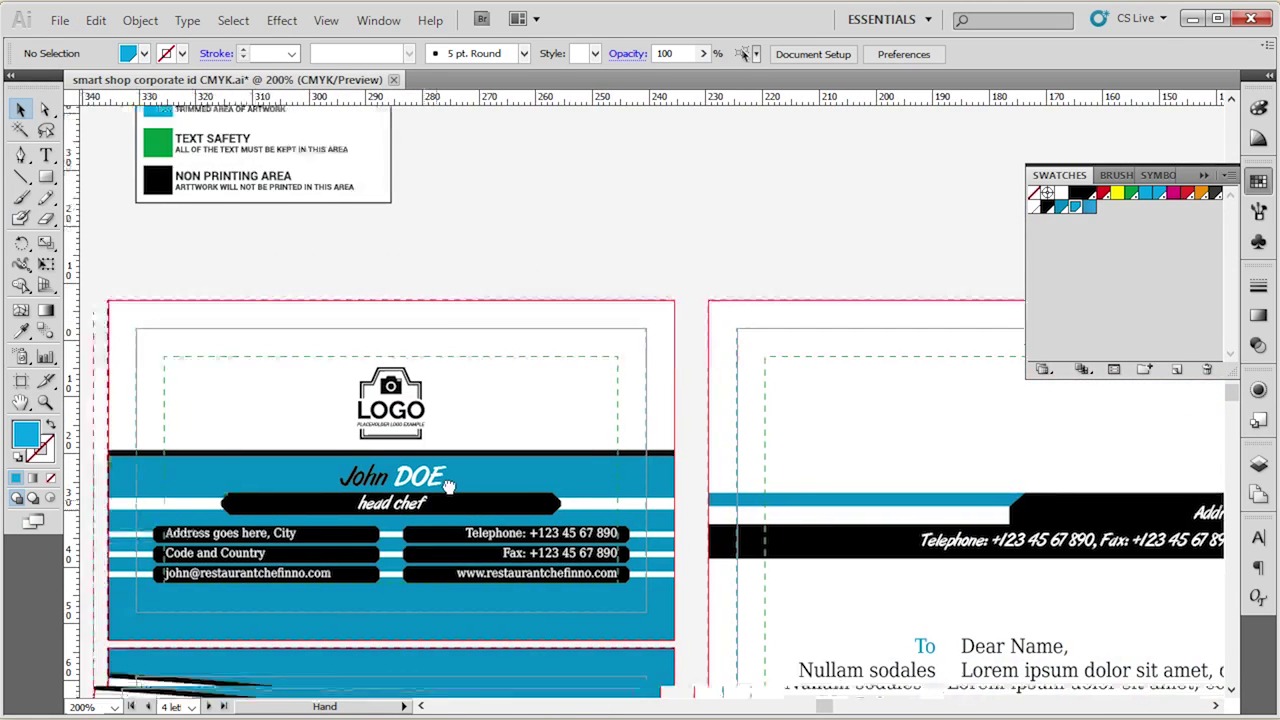
scroll(405, 393, "left", 3)
scroll(405, 393, "up", 2)
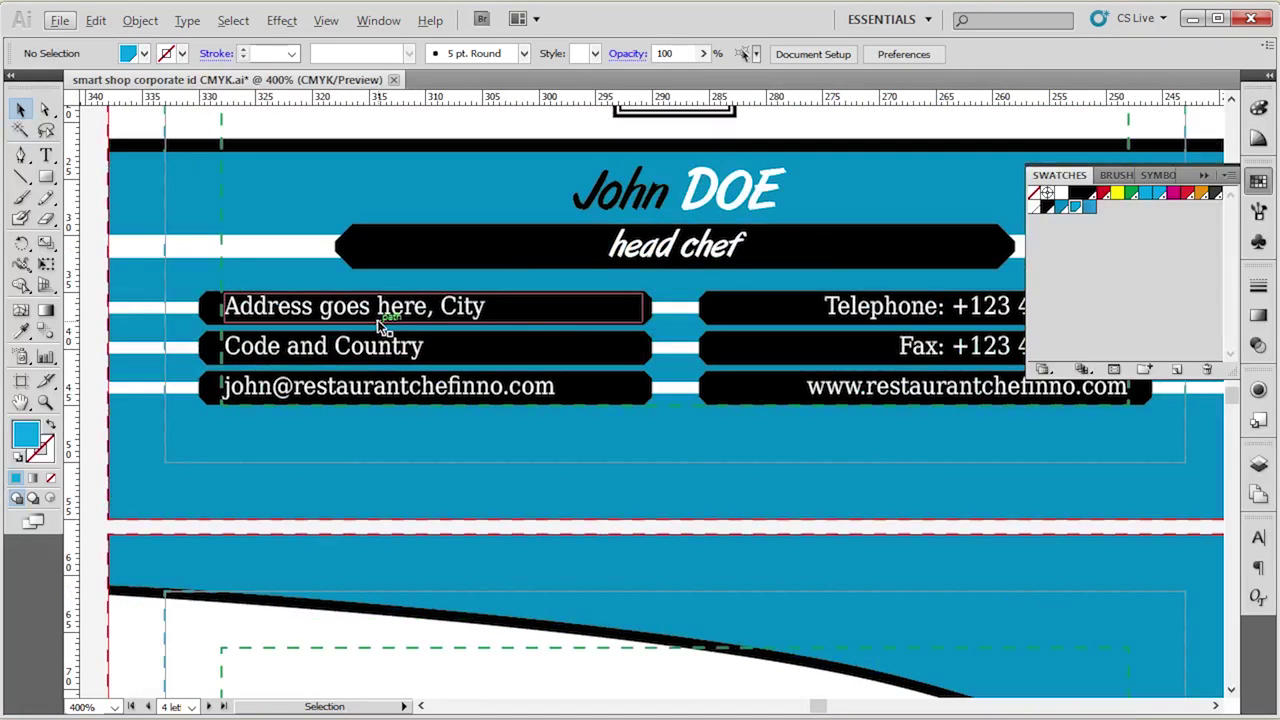
left_click(480, 306)
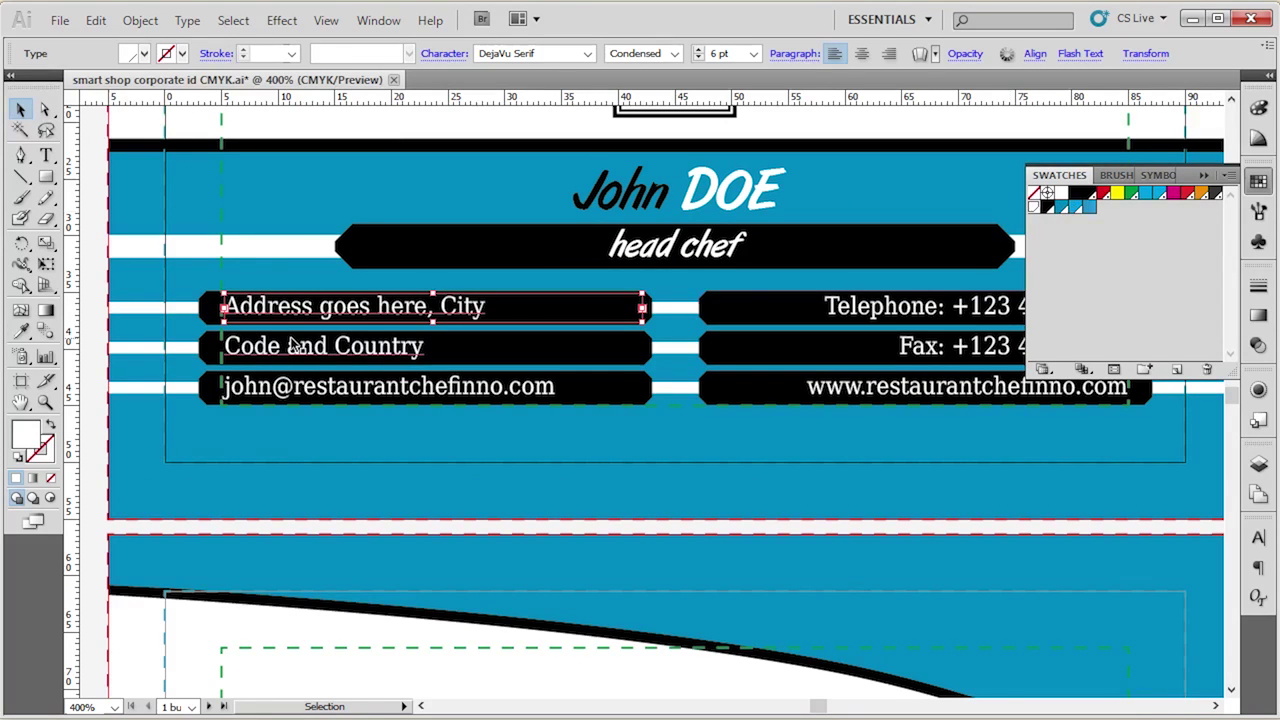
scroll(555, 365, "down", 1)
left_click(470, 173)
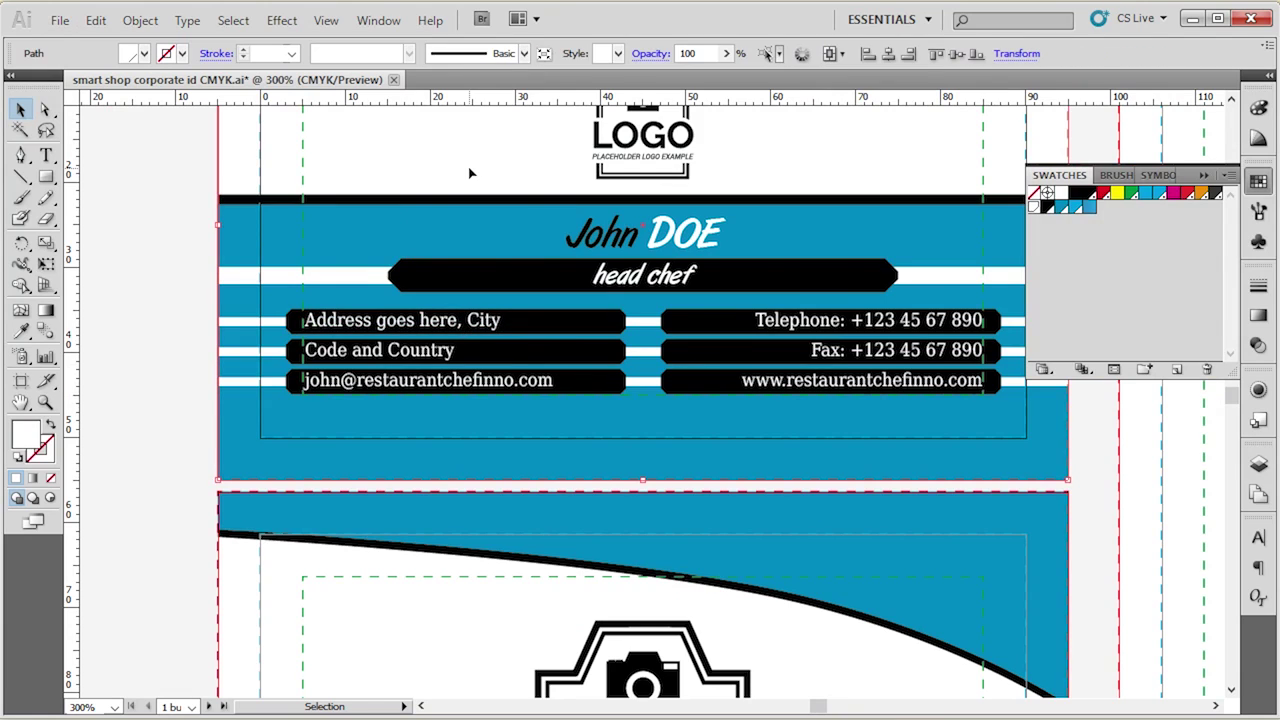
Show the Character panel via Window > Type > Character and clear the selection.
left_click(377, 22)
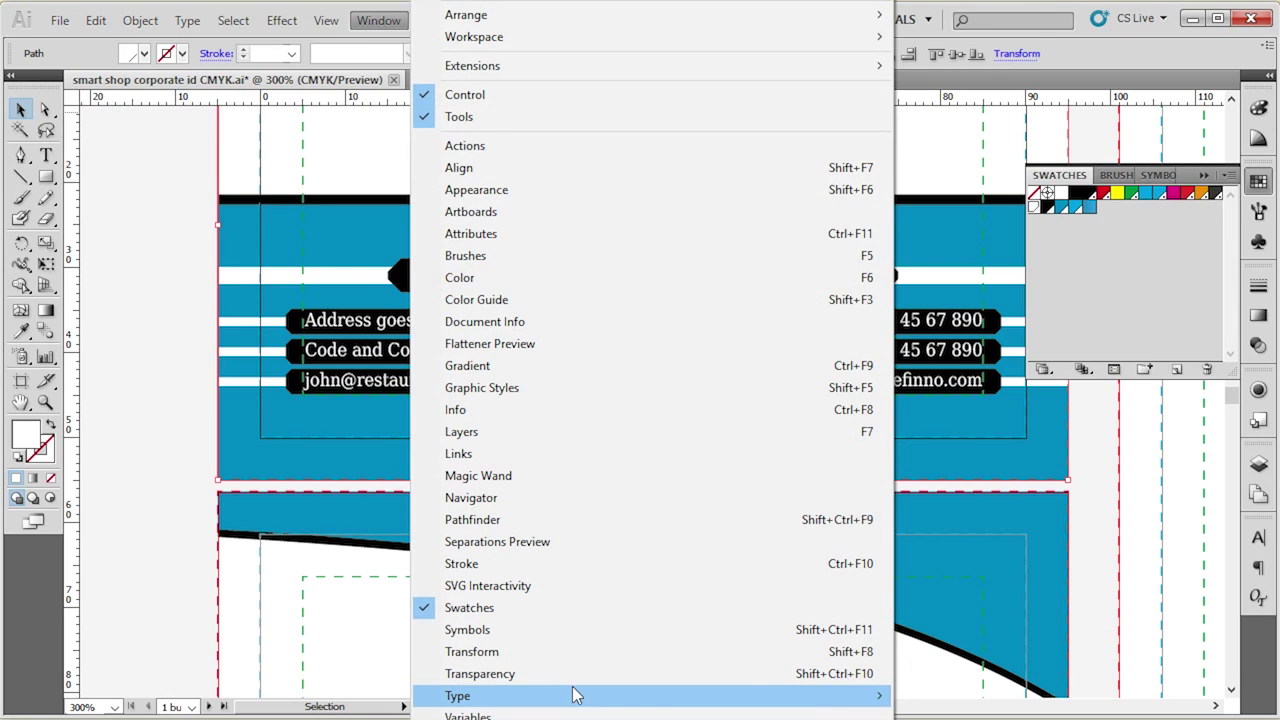
mouse_move(577, 695)
left_click(306, 697)
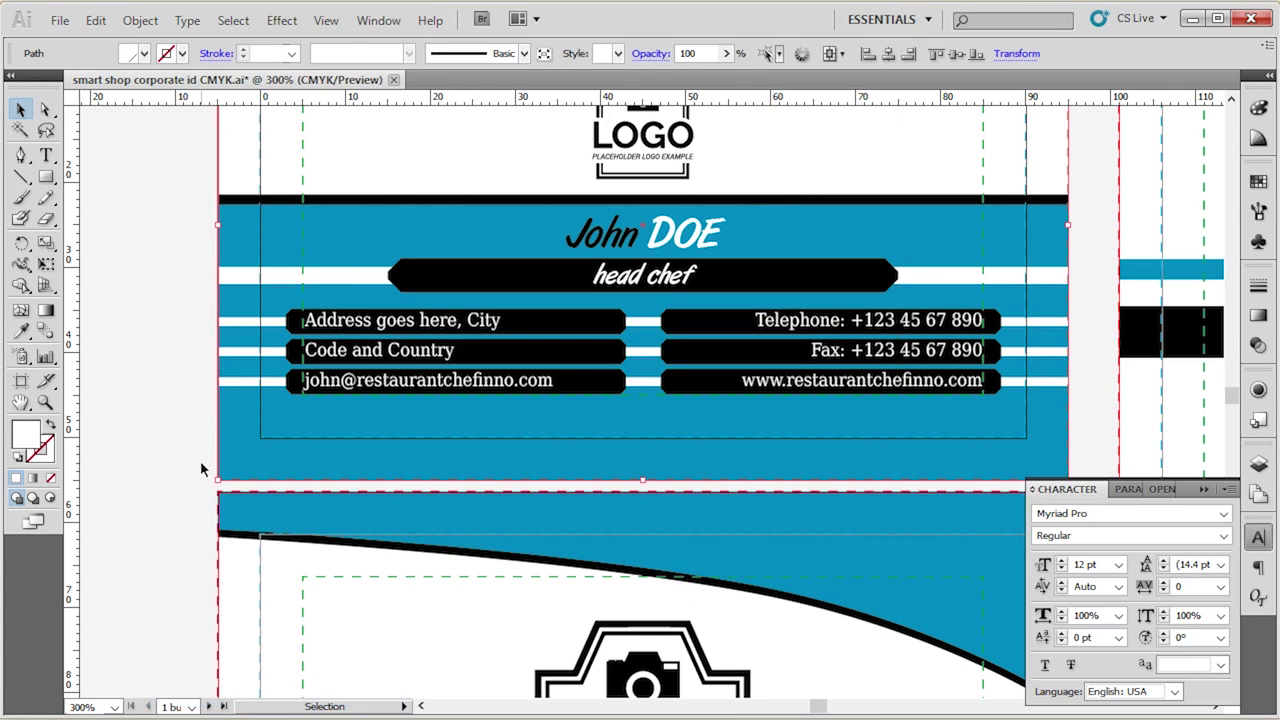
left_click(157, 297)
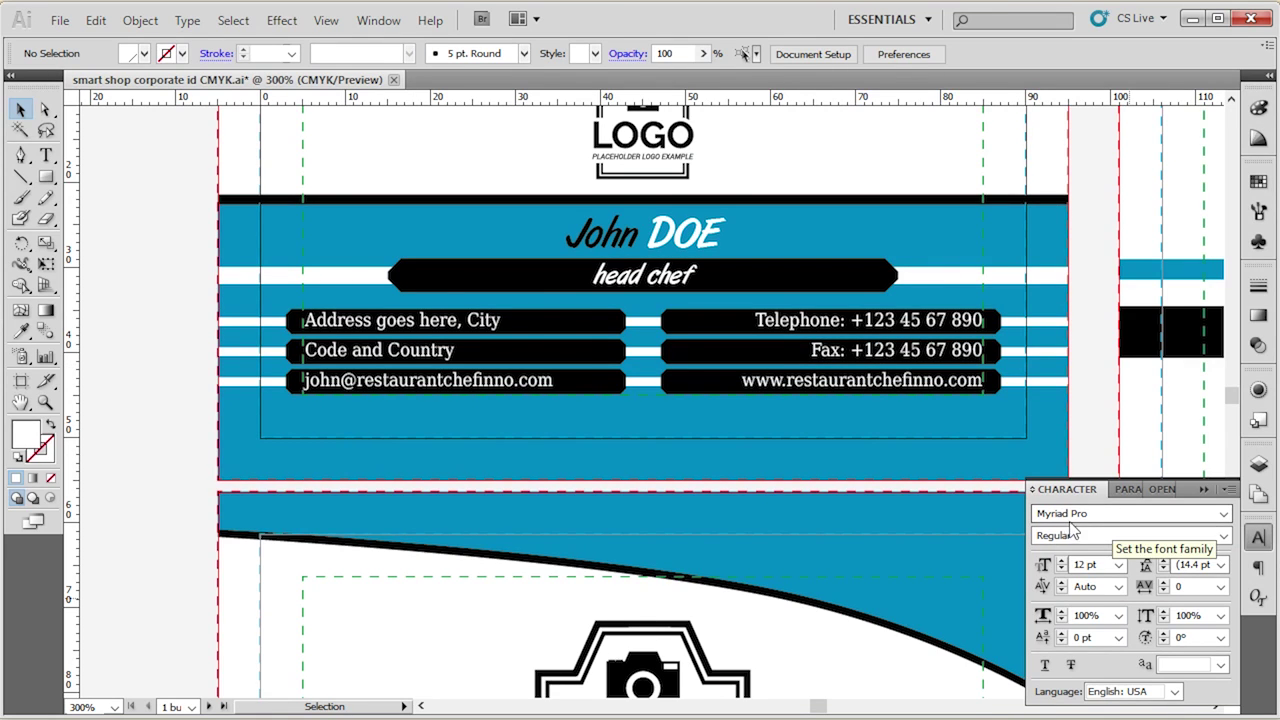
Replace the address line 'Address goes here, City' with 'My Address' and deselect everything.
left_click(354, 329)
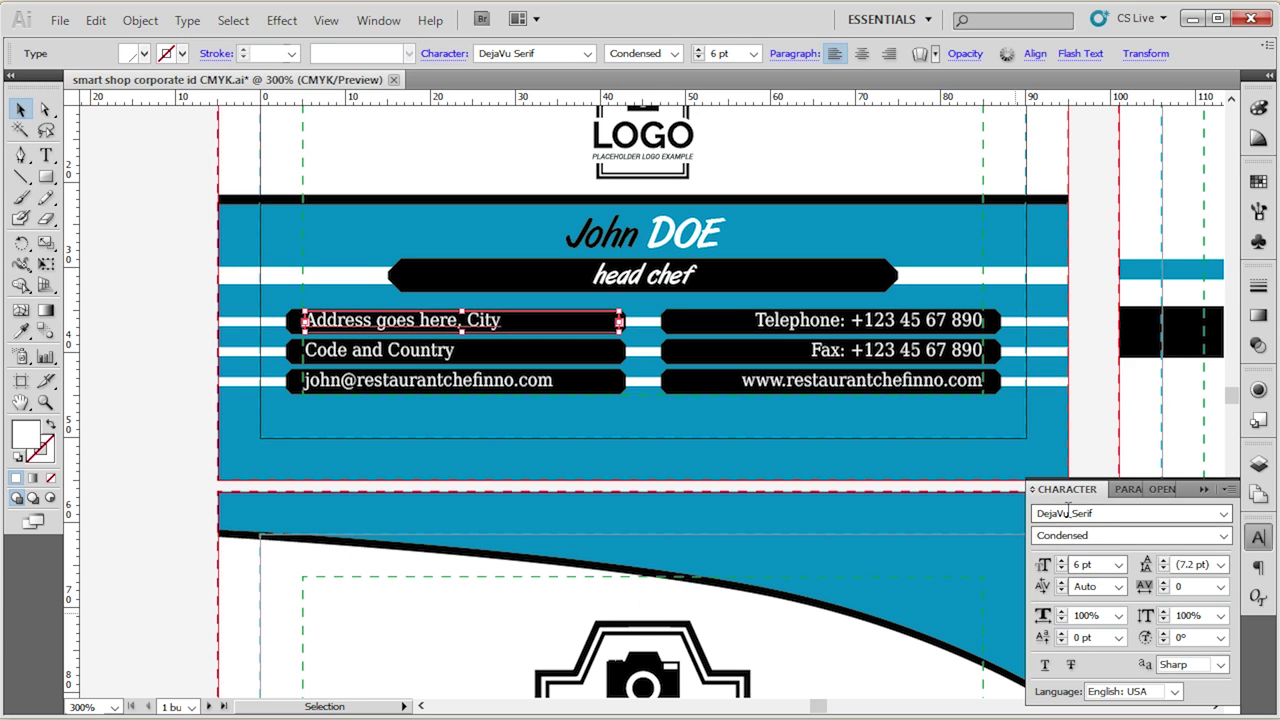
left_click(121, 264)
left_click(382, 331)
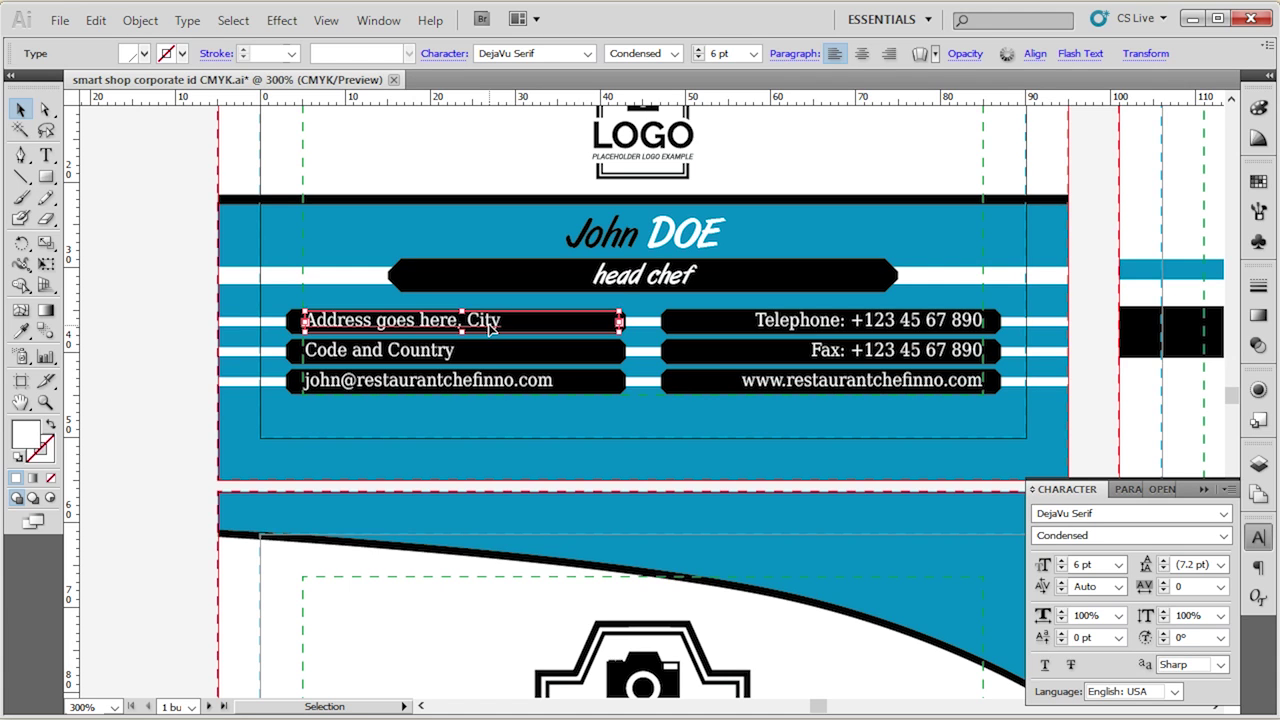
left_click(216, 312)
left_click(444, 330)
double_click(444, 330)
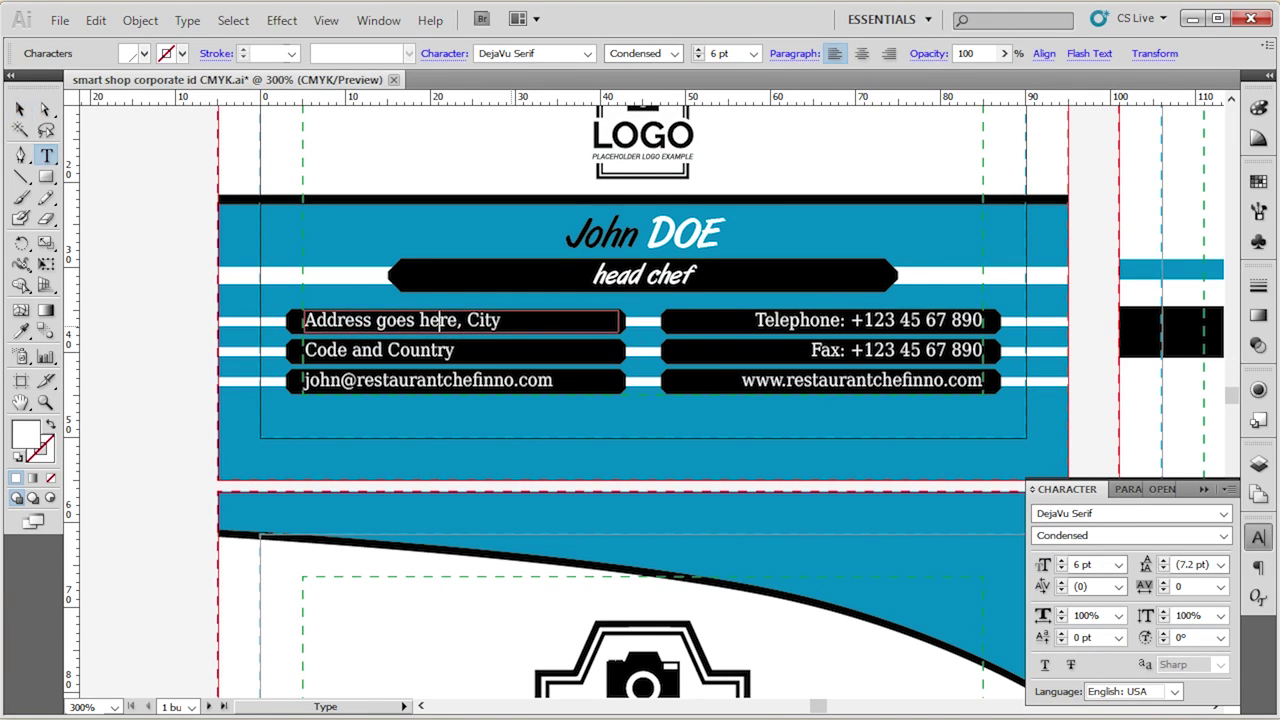
left_click_drag(503, 320, 302, 320)
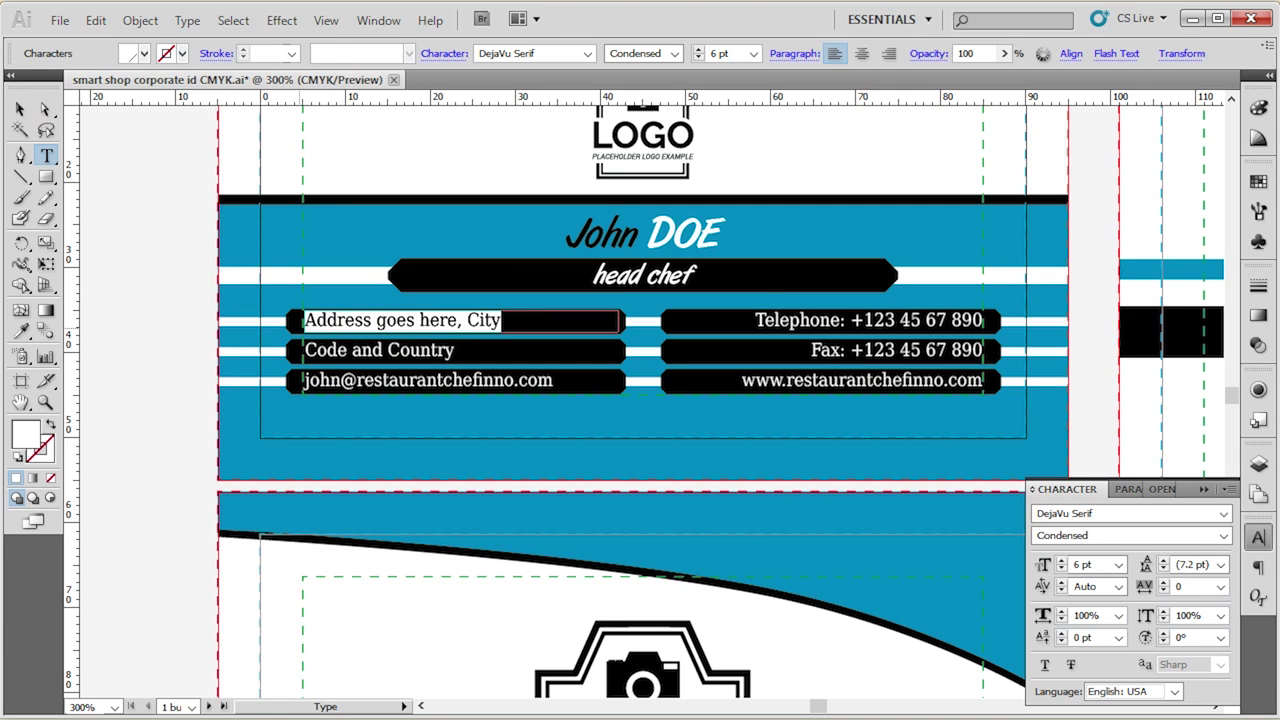
type("My A")
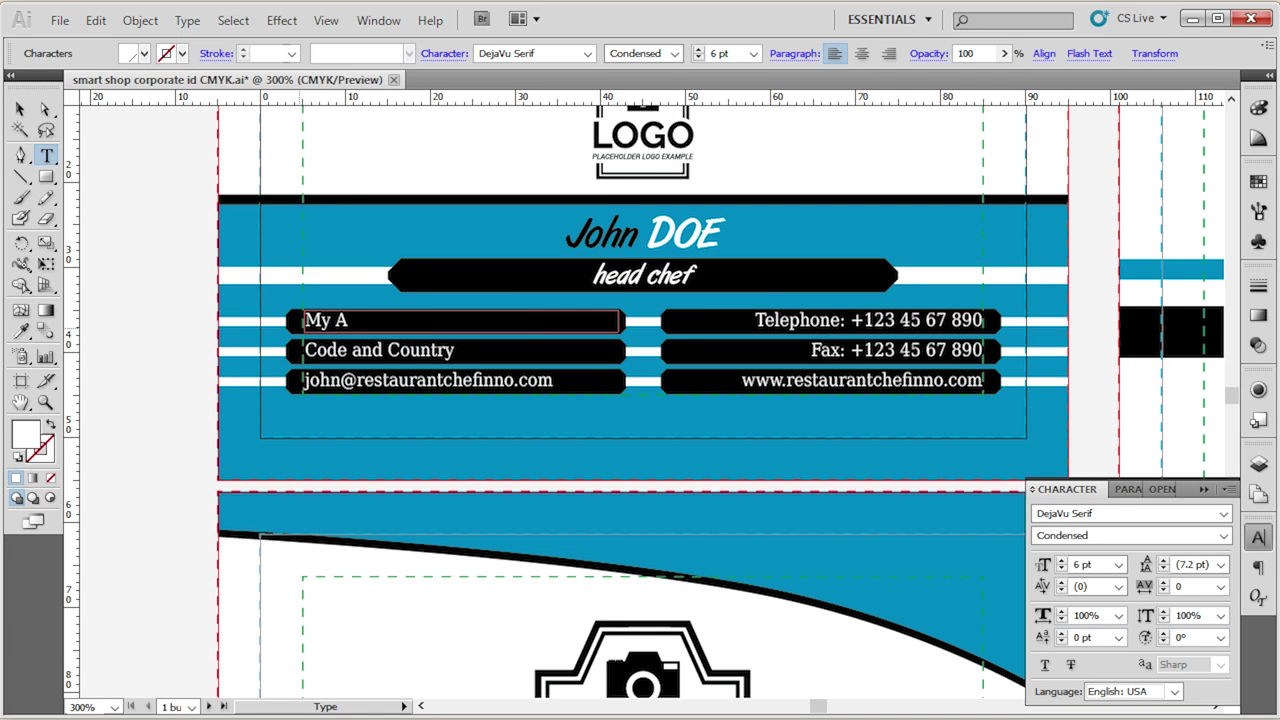
type("ddress")
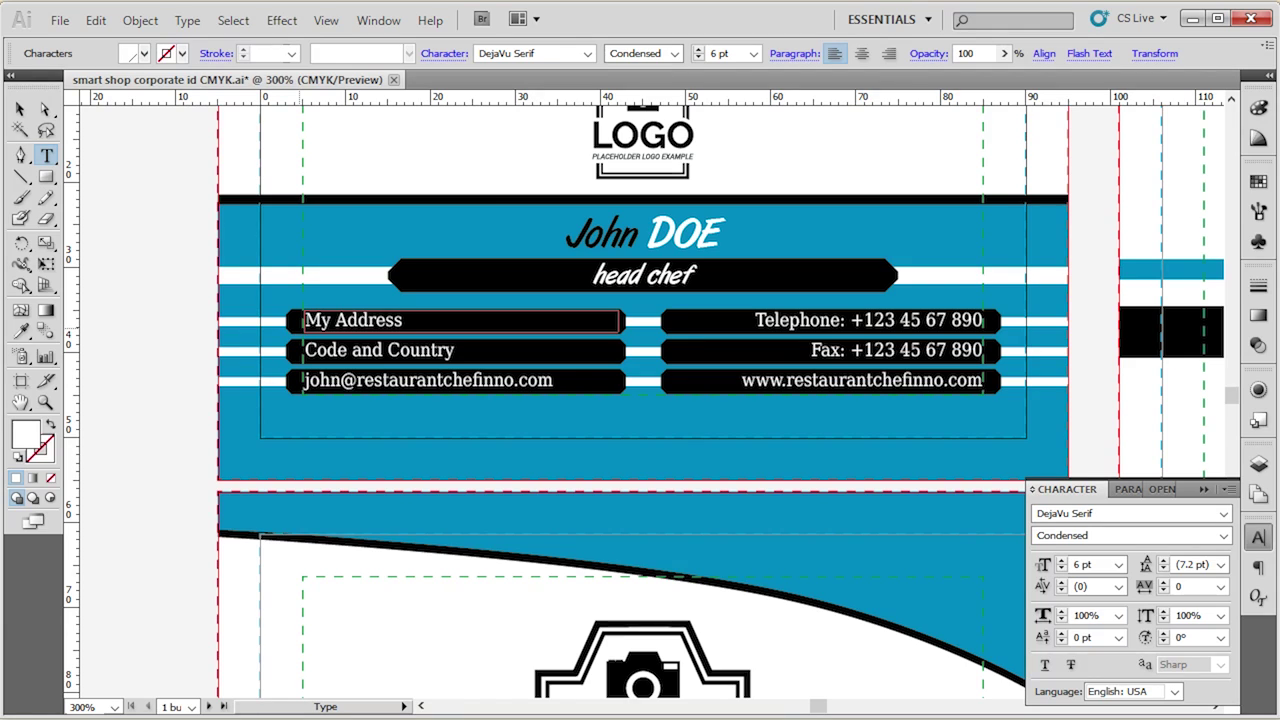
left_click(20, 108)
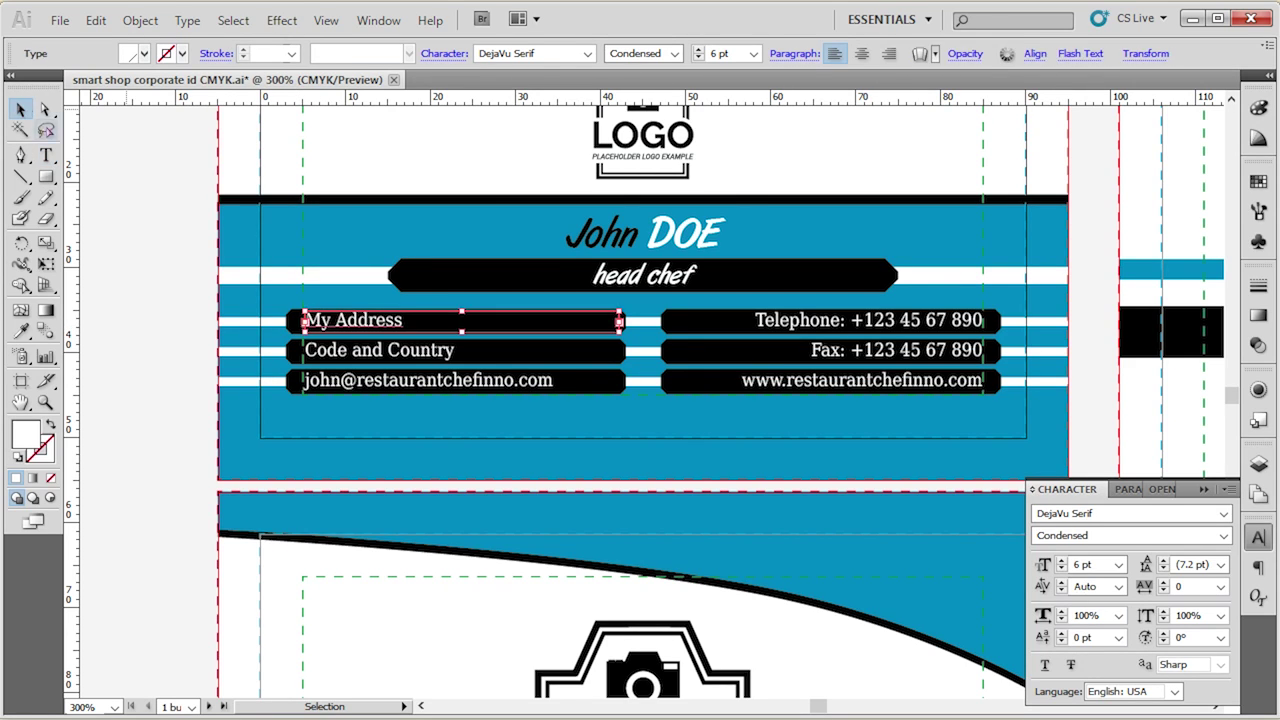
key("ctrl+shift+a")
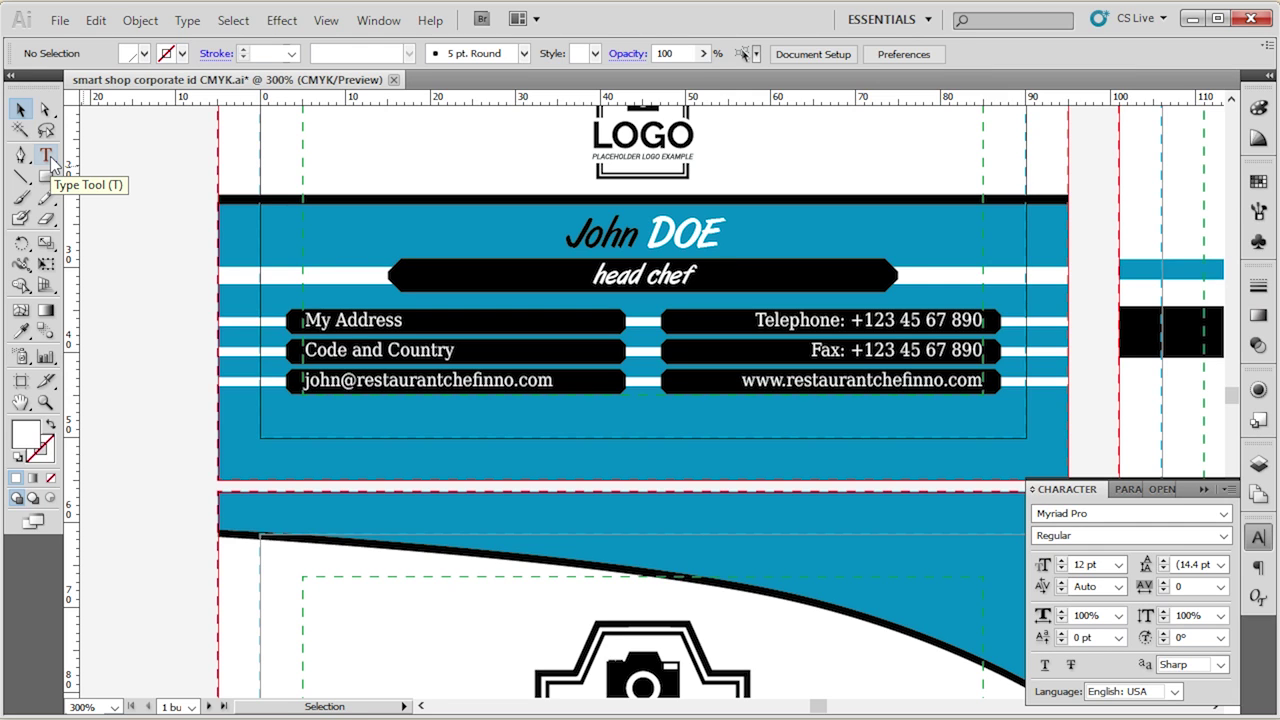
left_click(47, 157)
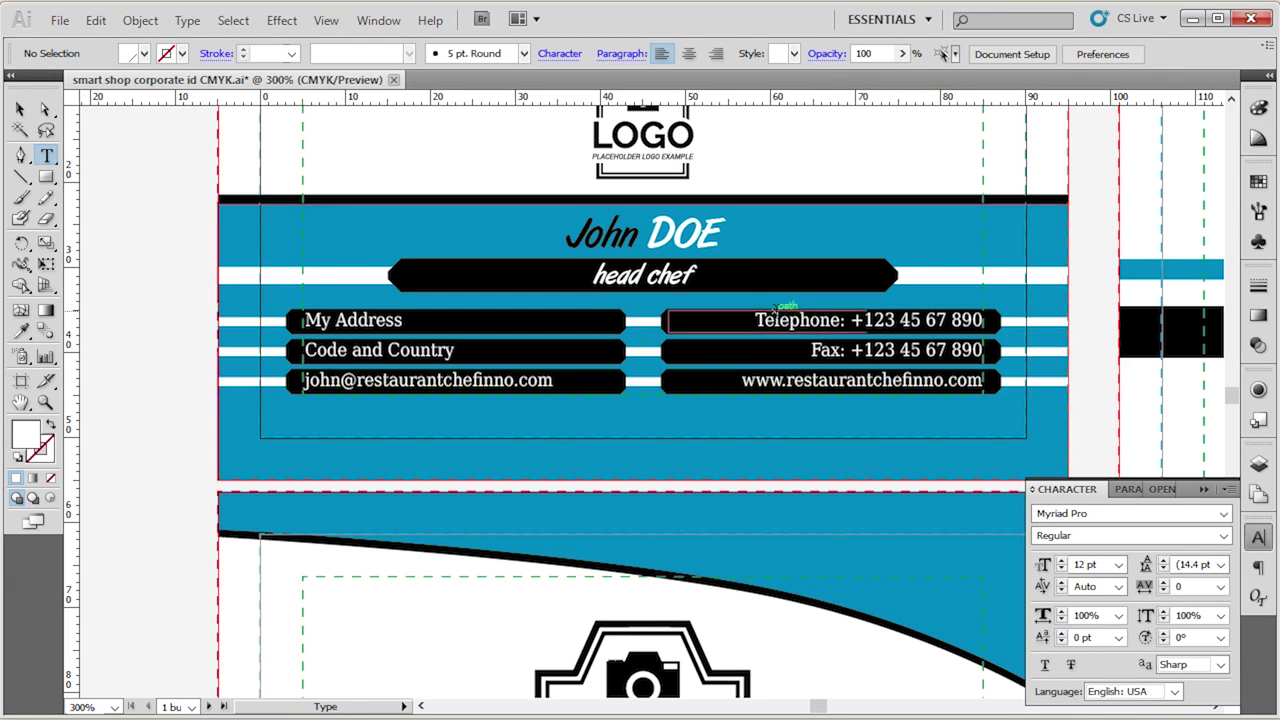
left_click(778, 312)
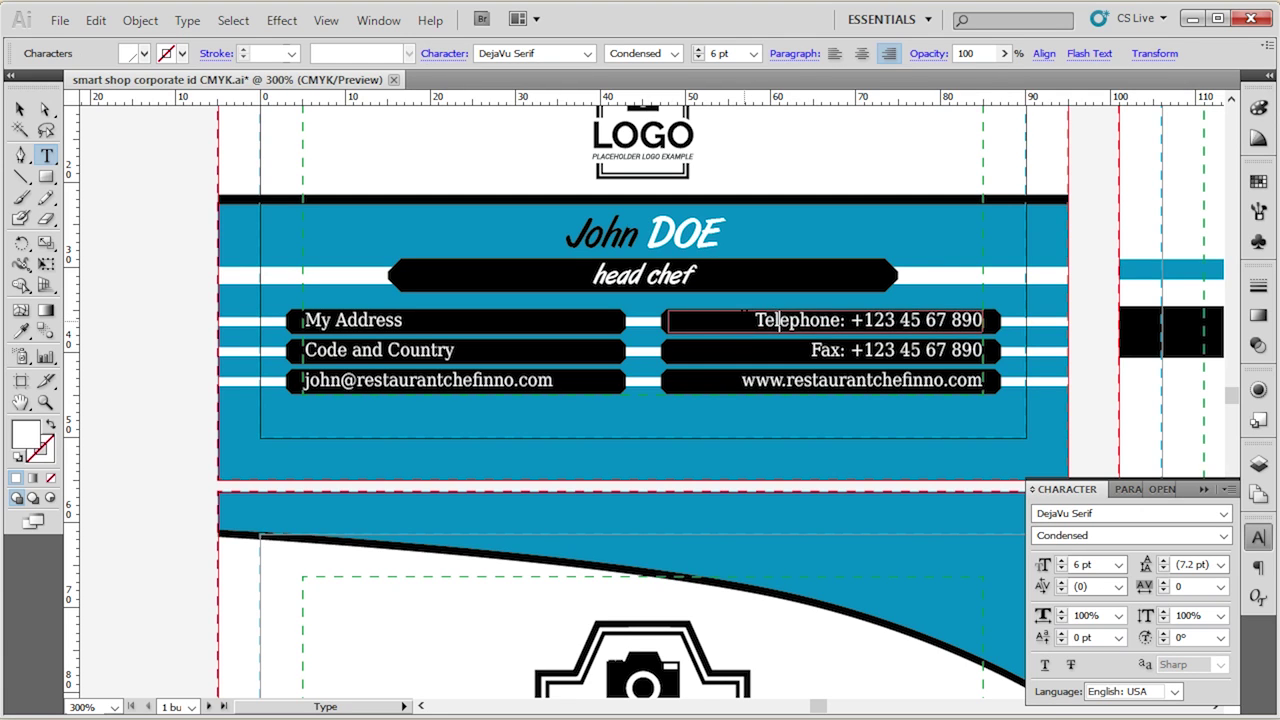
left_click_drag(755, 320, 986, 320)
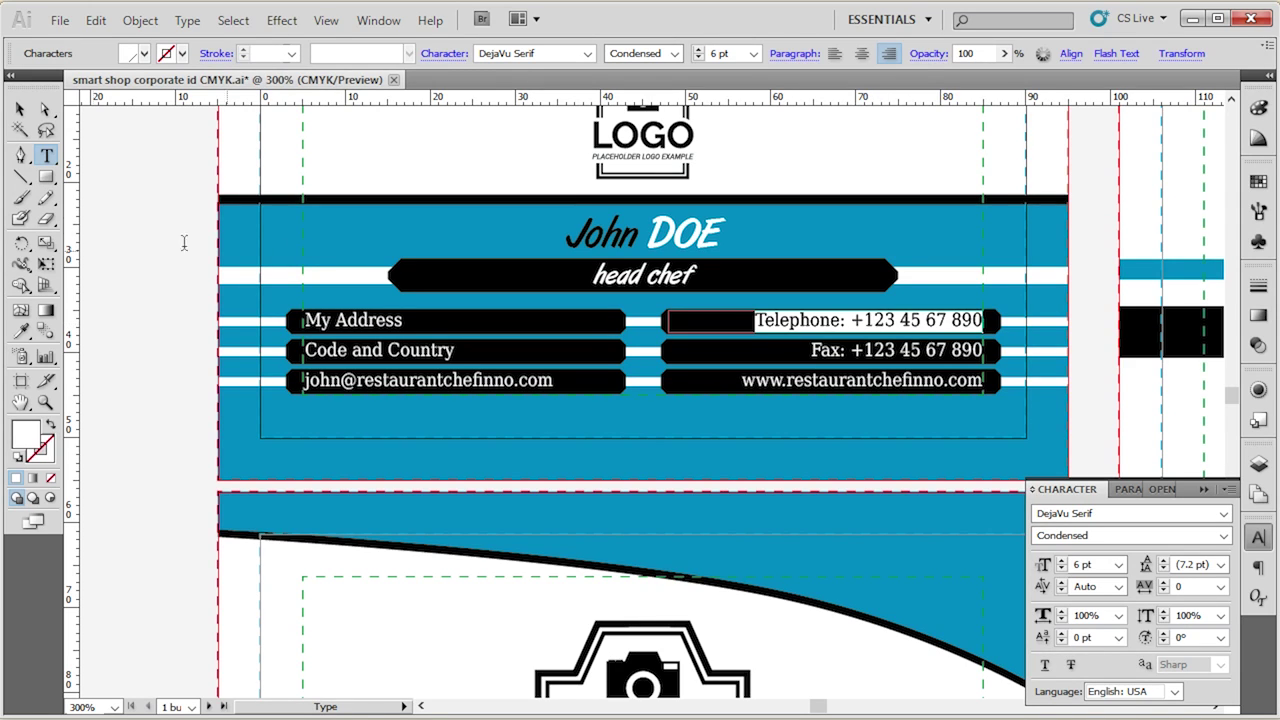
left_click(20, 108)
left_click(155, 256)
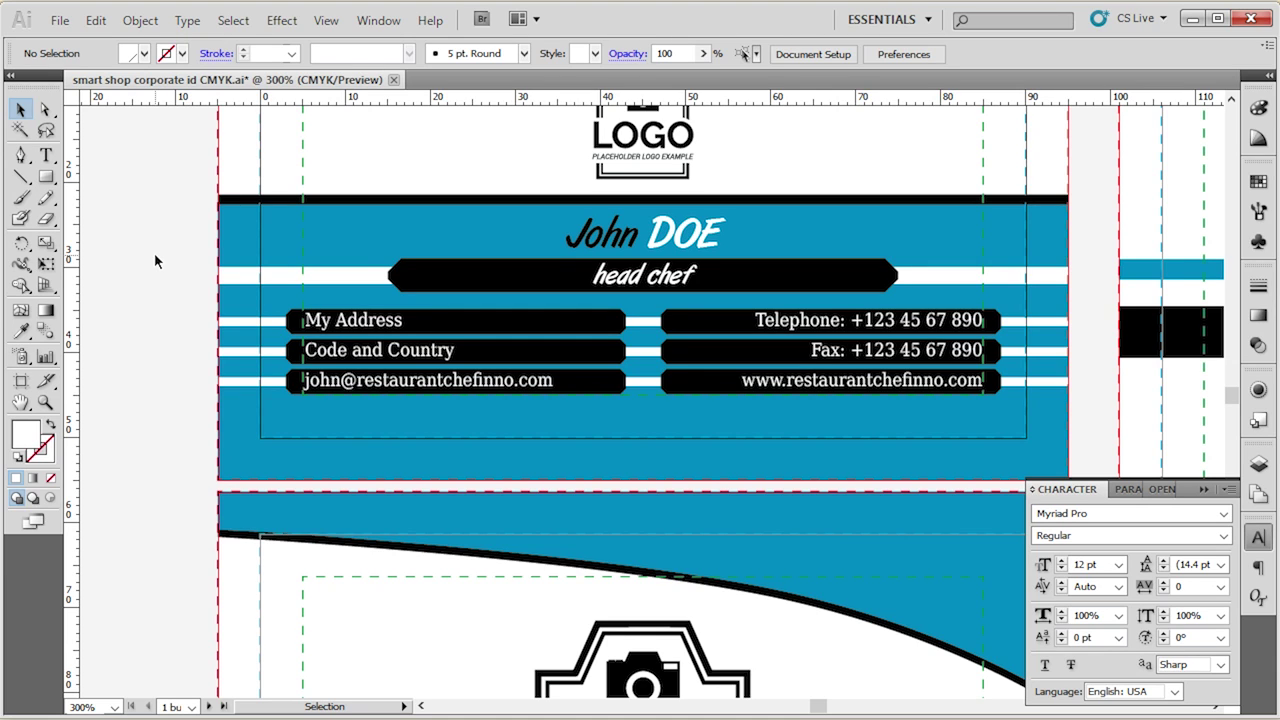
Apply the Ebrima font to the My Address text.
left_click(317, 322)
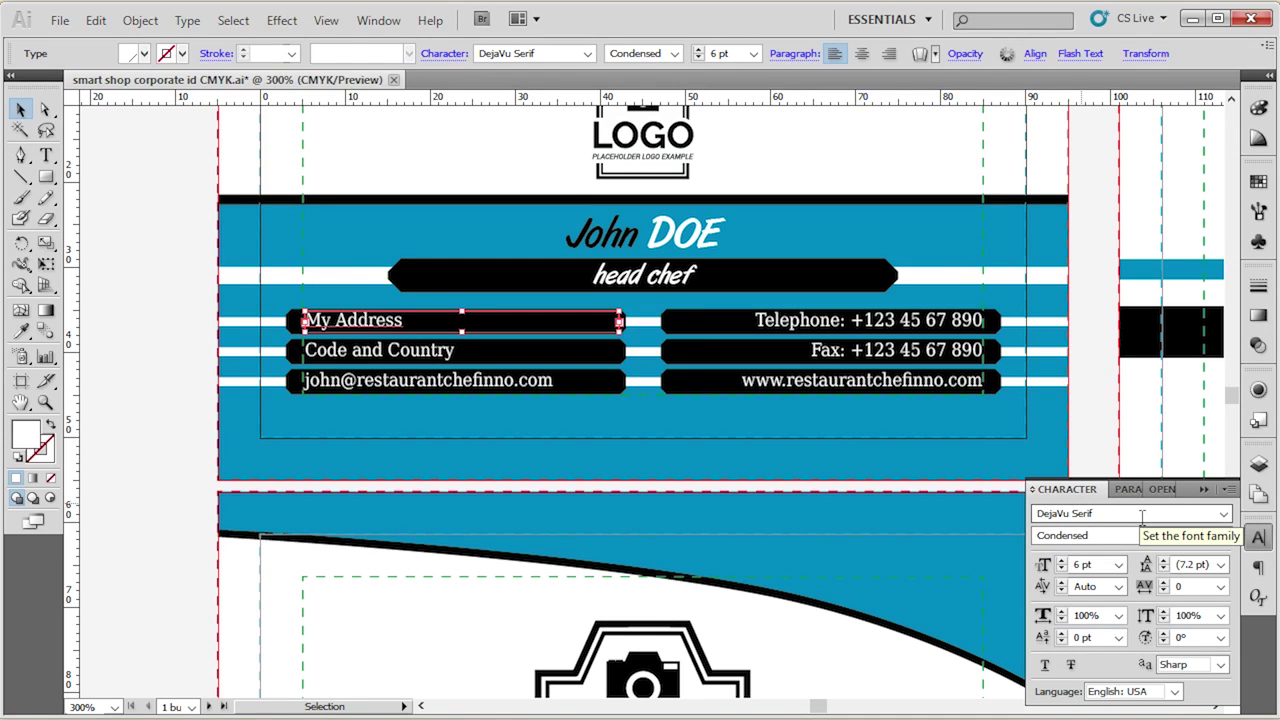
left_click(1223, 513)
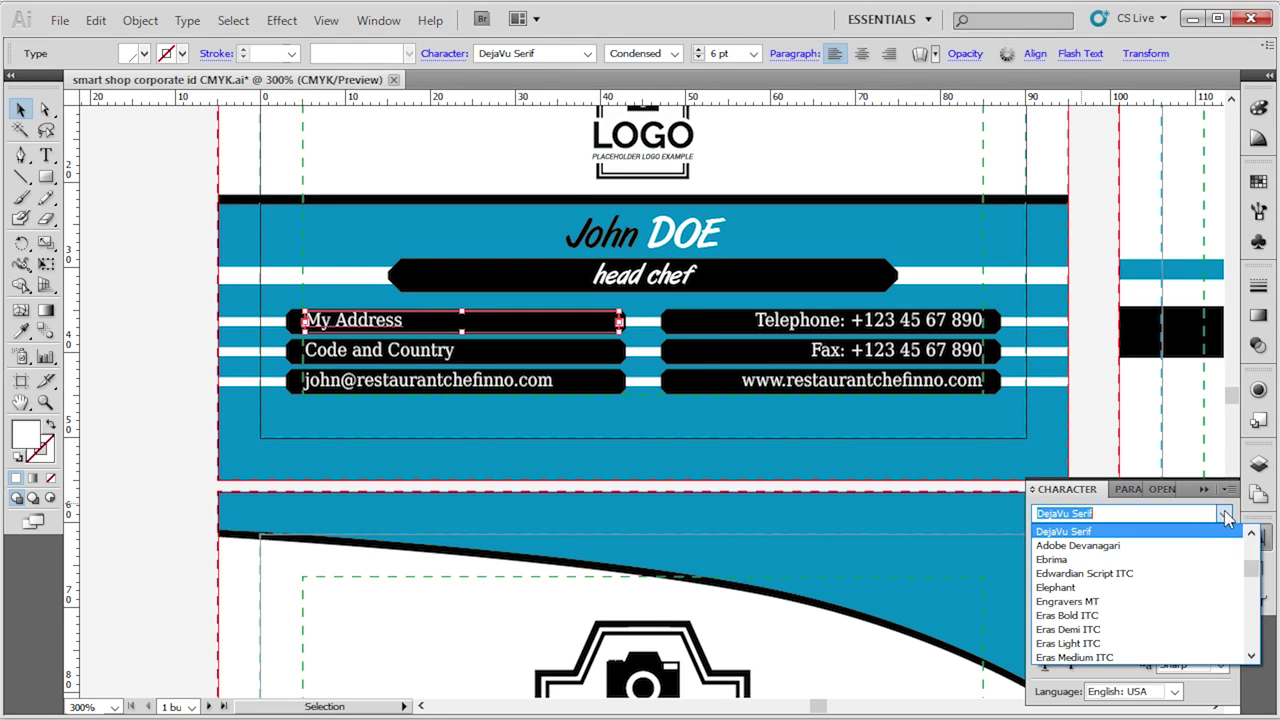
left_click(1183, 562)
left_click(126, 293)
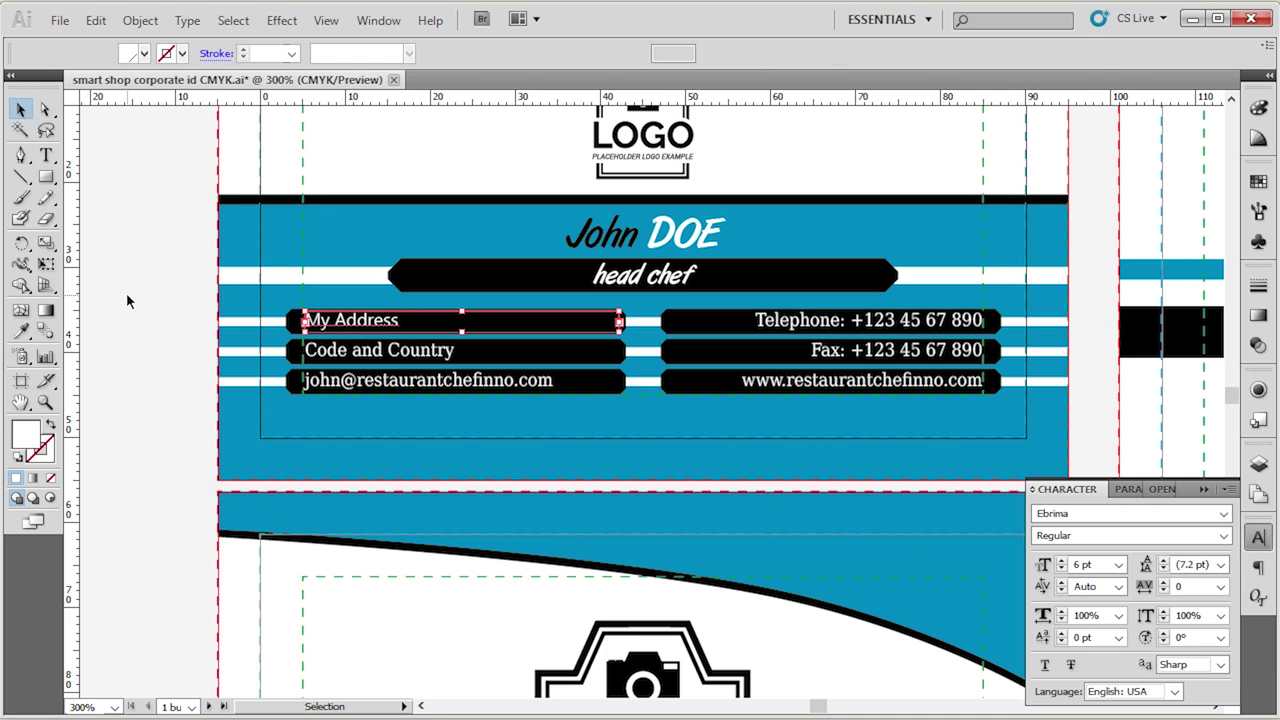
Inspect the character settings of the My Address and telephone texts.
left_click(340, 320)
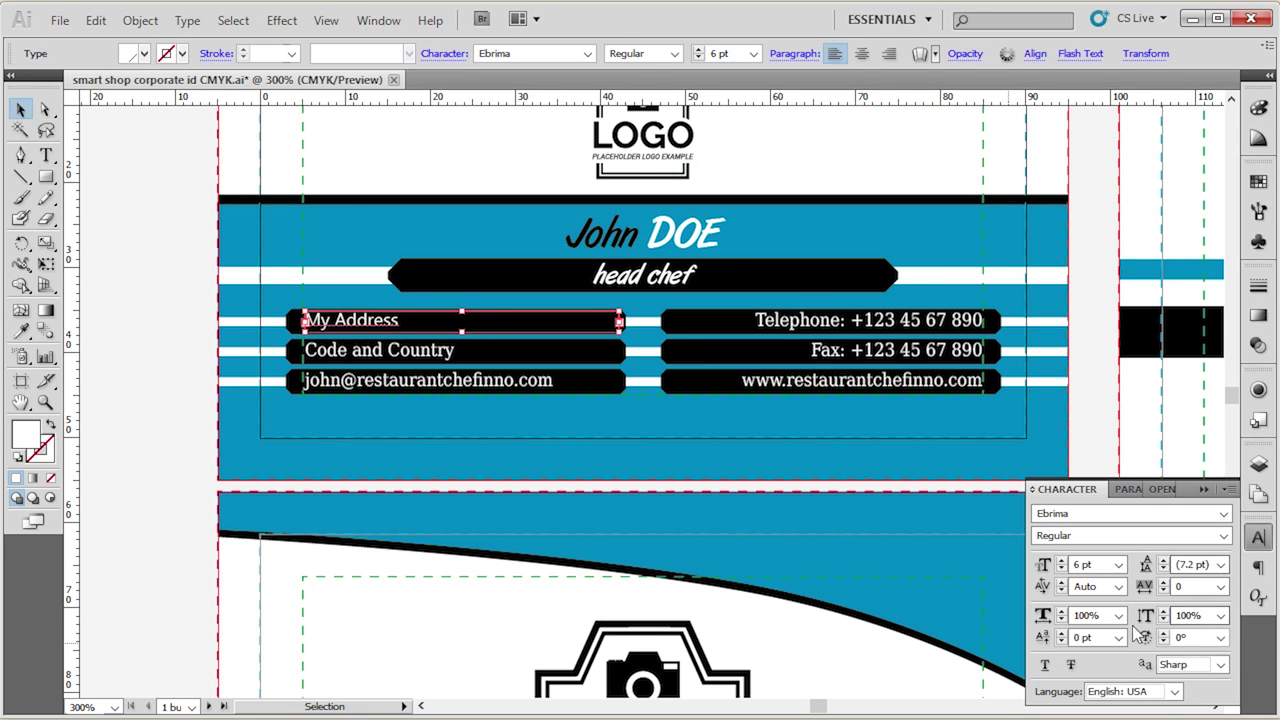
left_click(1258, 537)
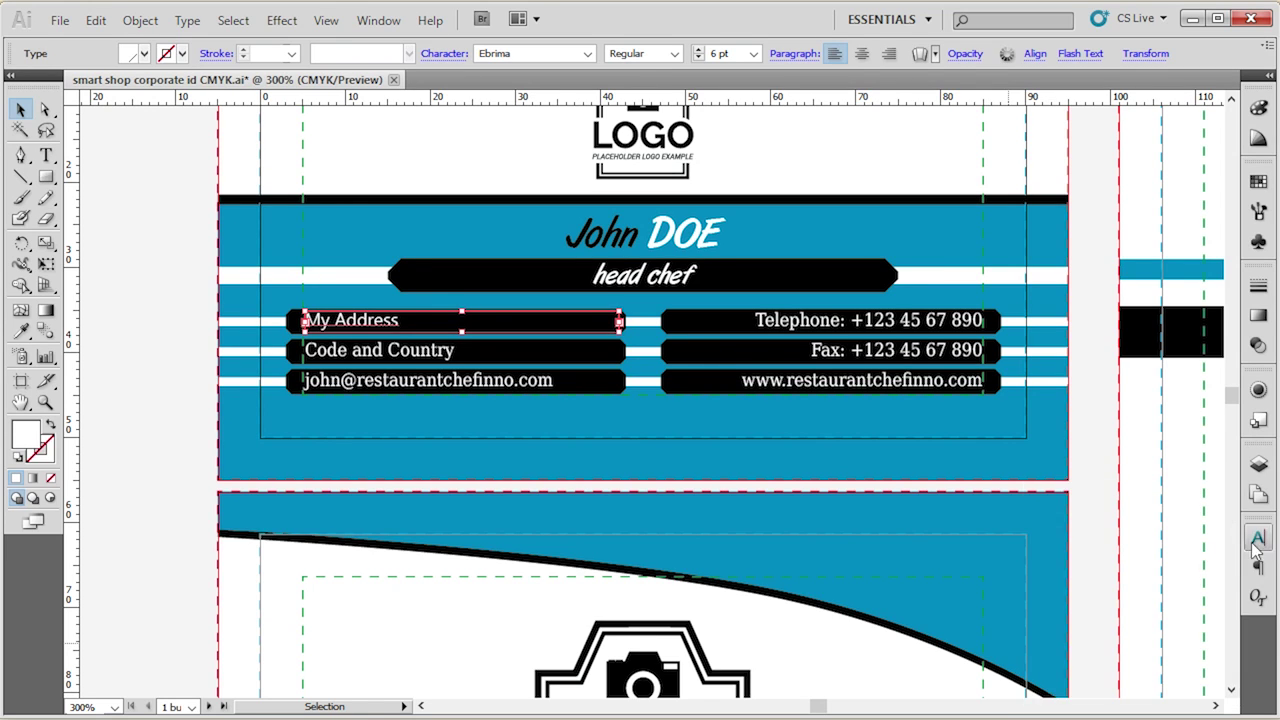
left_click(137, 229)
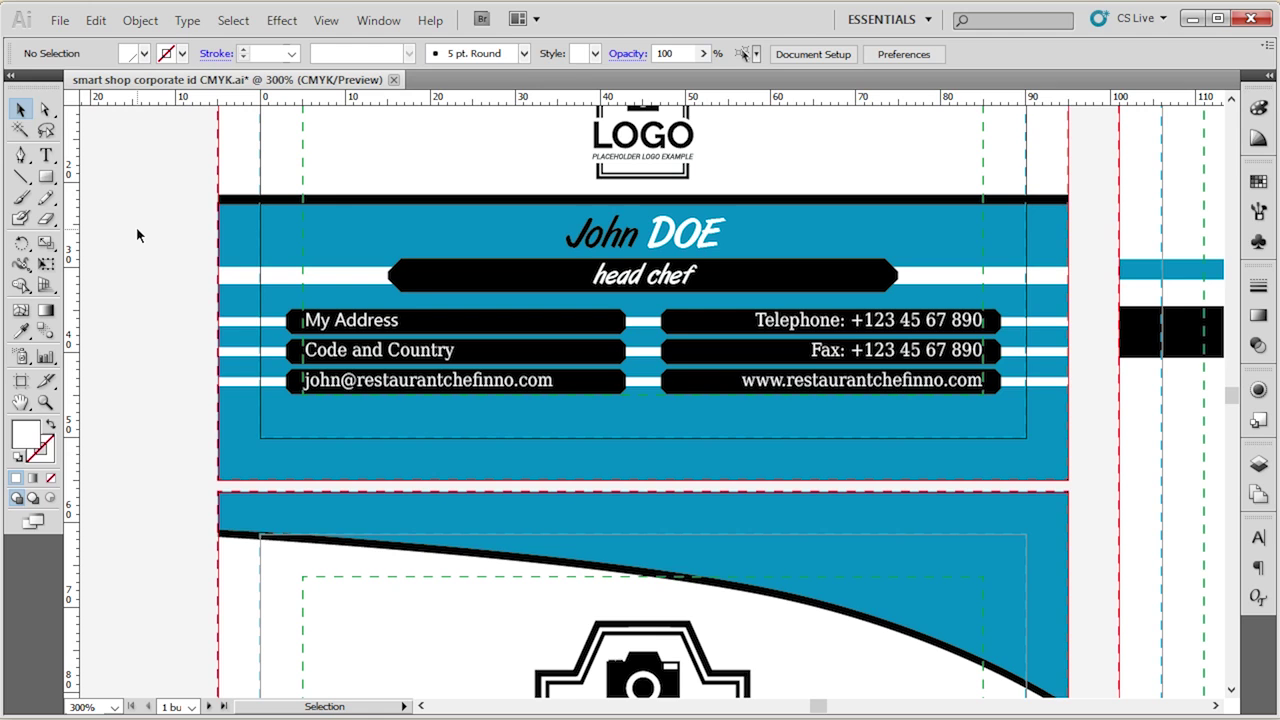
left_click(830, 321)
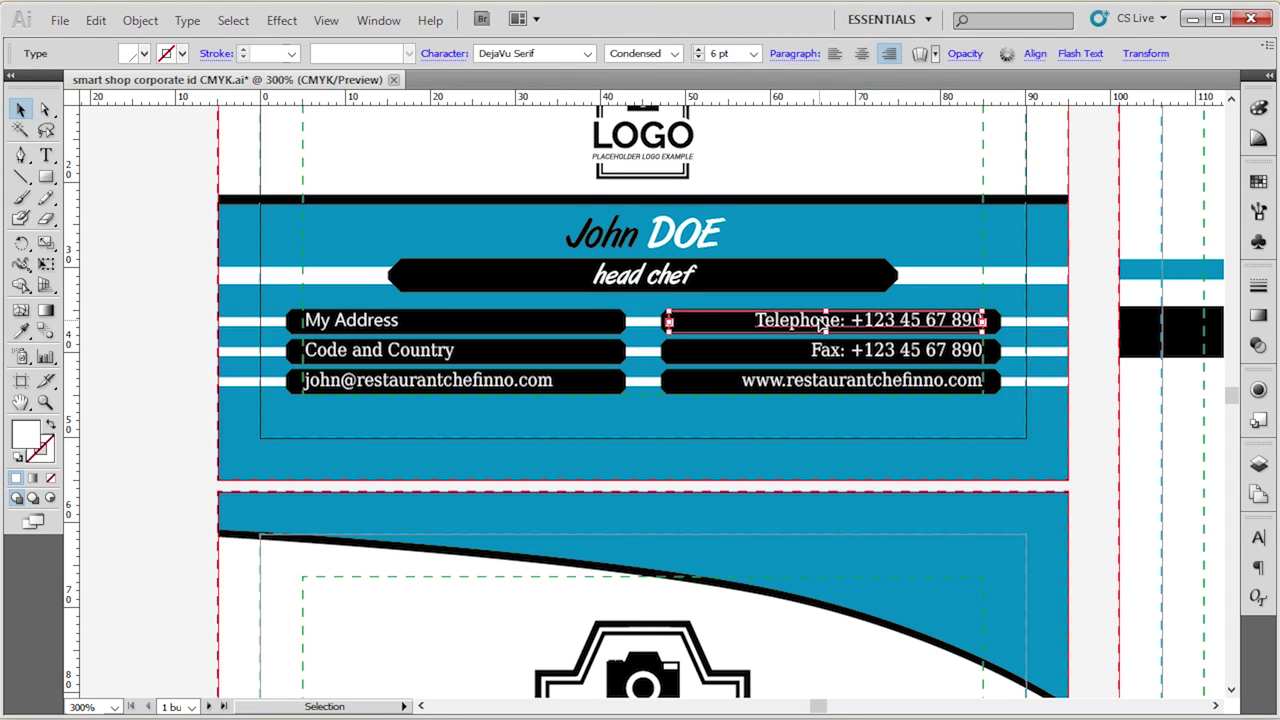
left_click(1262, 532)
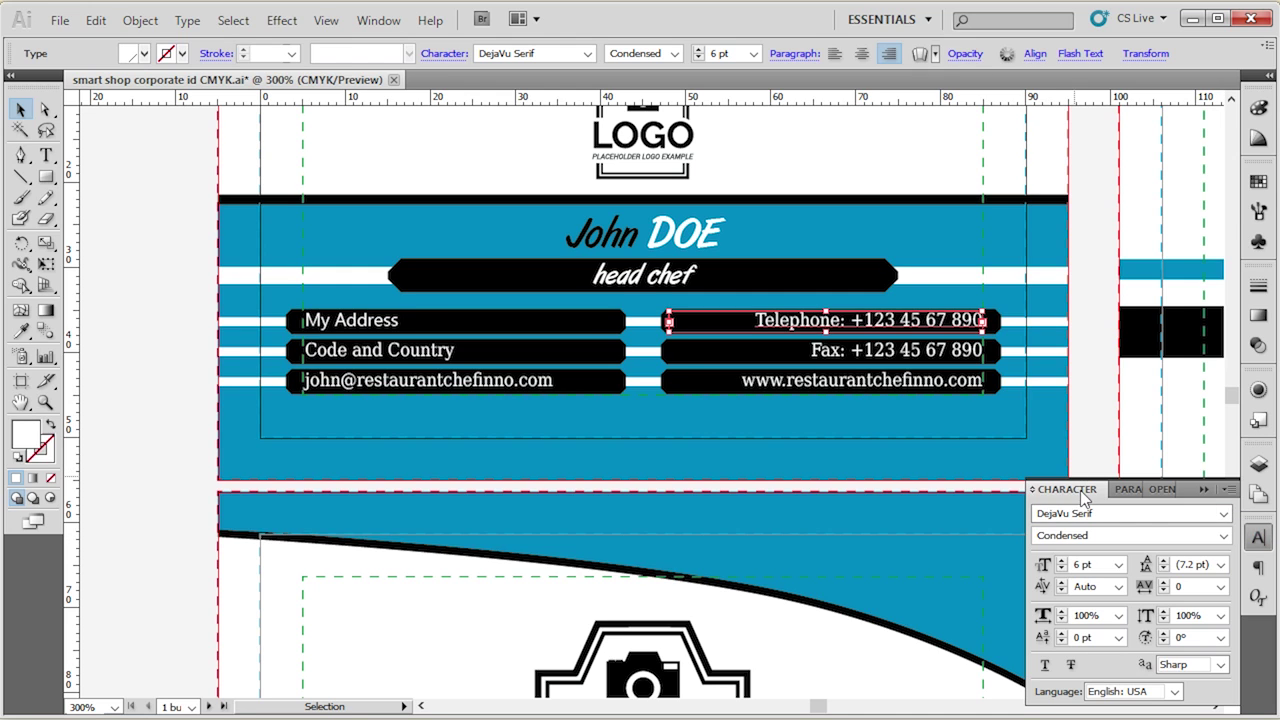
left_click(1258, 537)
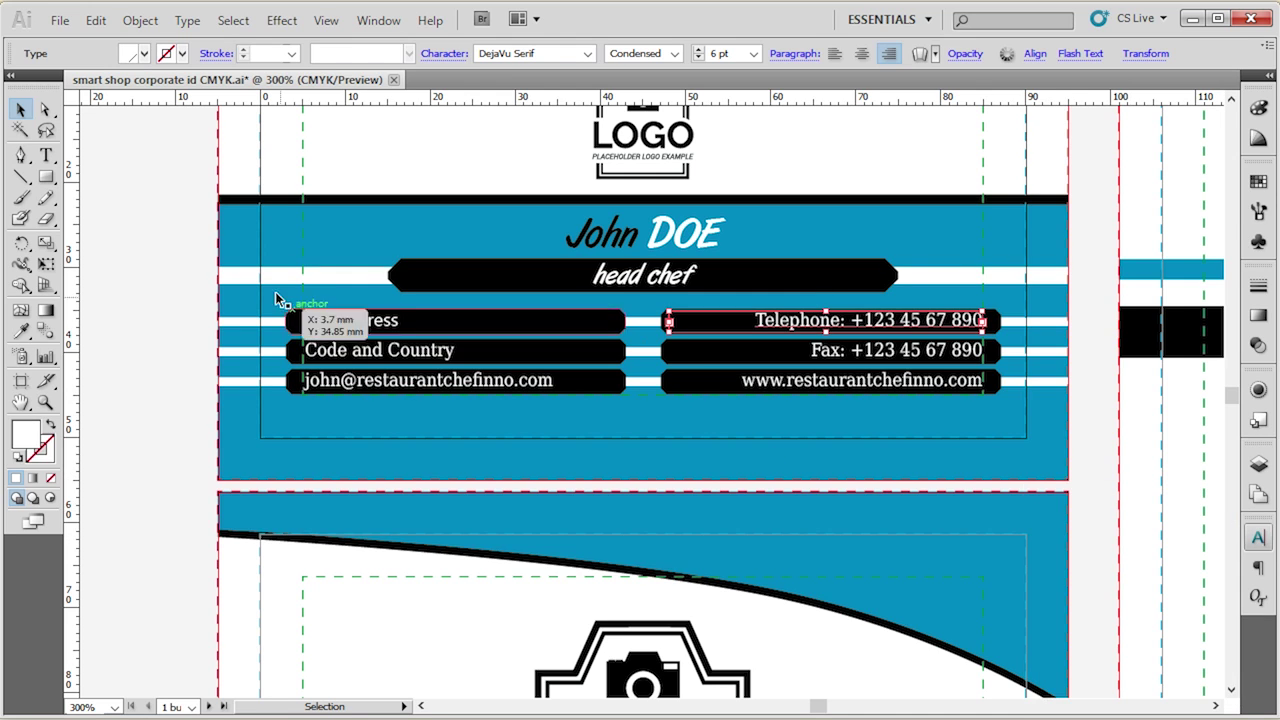
left_click(174, 216)
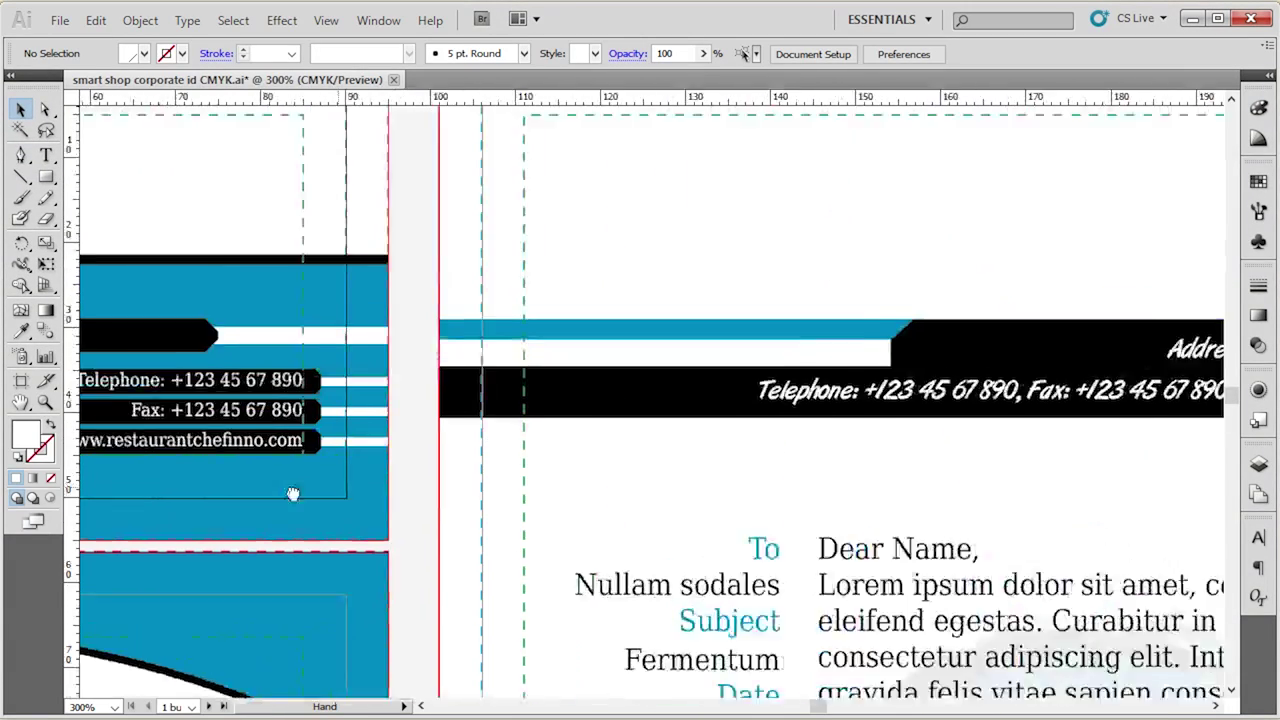
Pan to the letterhead, zoom in and select its background watermark group.
left_click_drag(292, 494, 65, 474)
left_click_drag(959, 391, 551, 277)
scroll(559, 293, "down", 2)
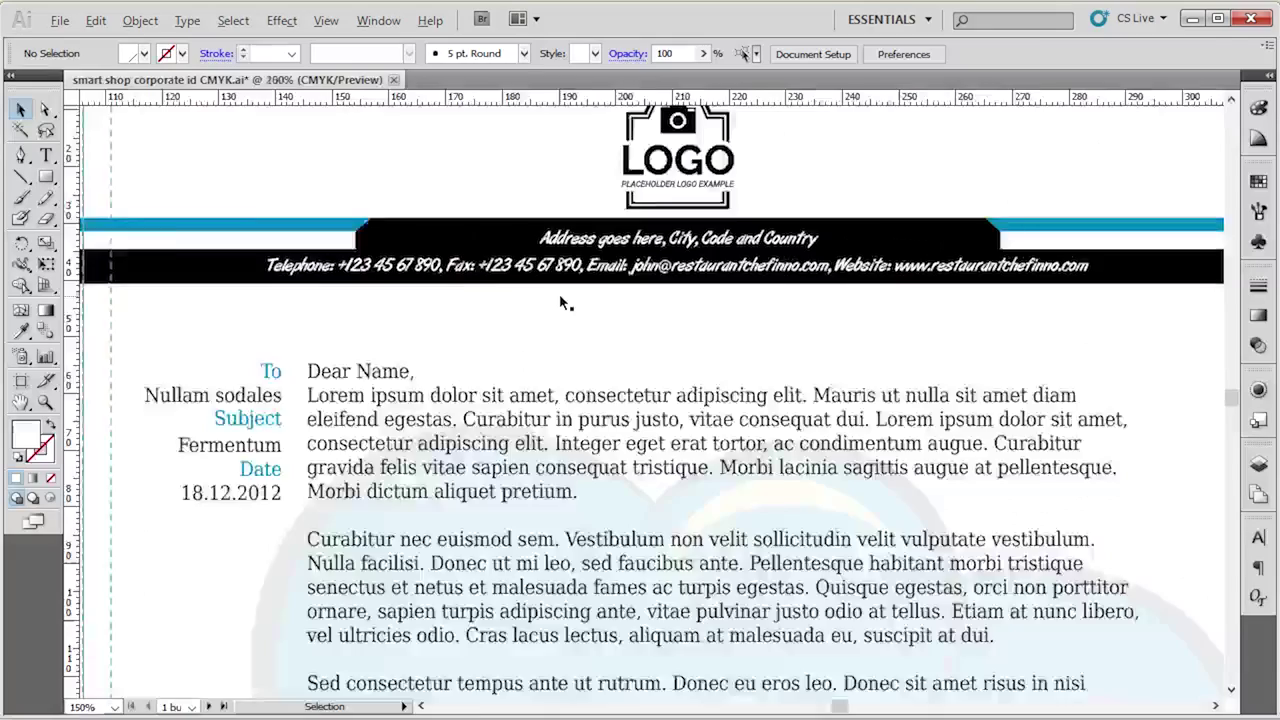
left_click(383, 492)
scroll(425, 411, "down", 2)
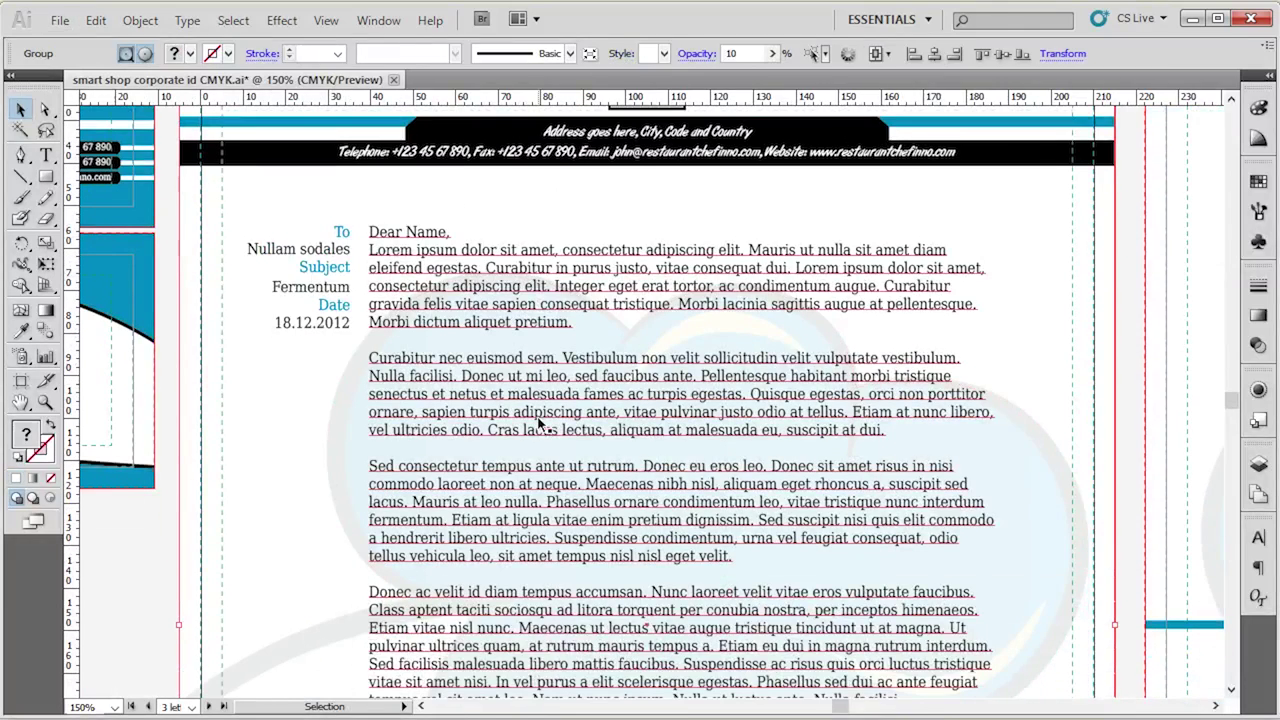
scroll(331, 457, "down", 2)
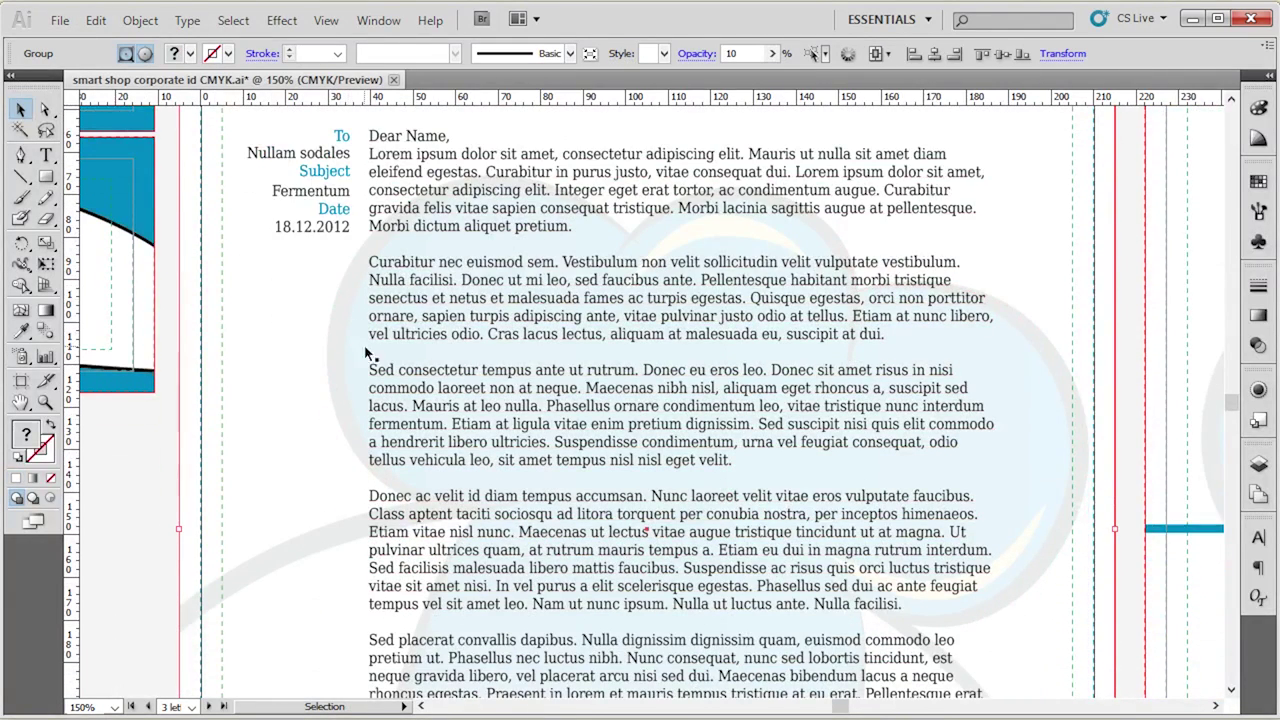
scroll(335, 355, "down", 2)
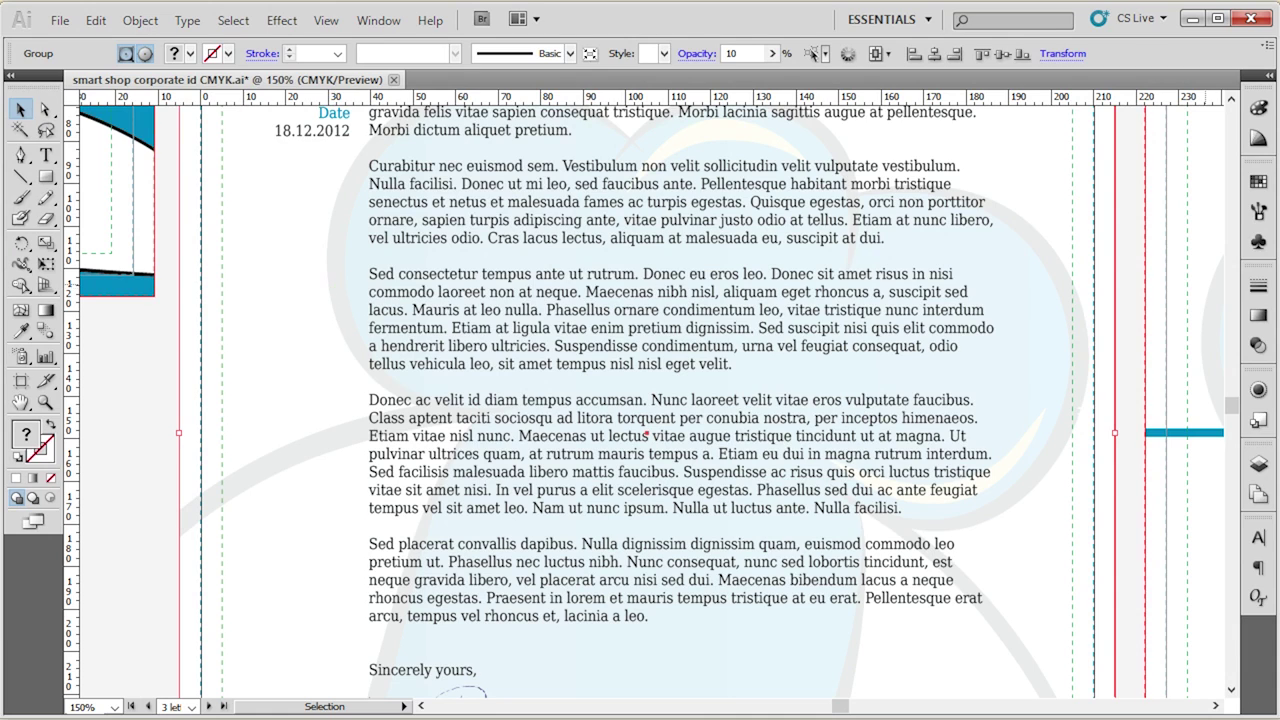
View the 10% opacity watermark group in the Appearance panel and open its transparency settings.
left_click(1264, 396)
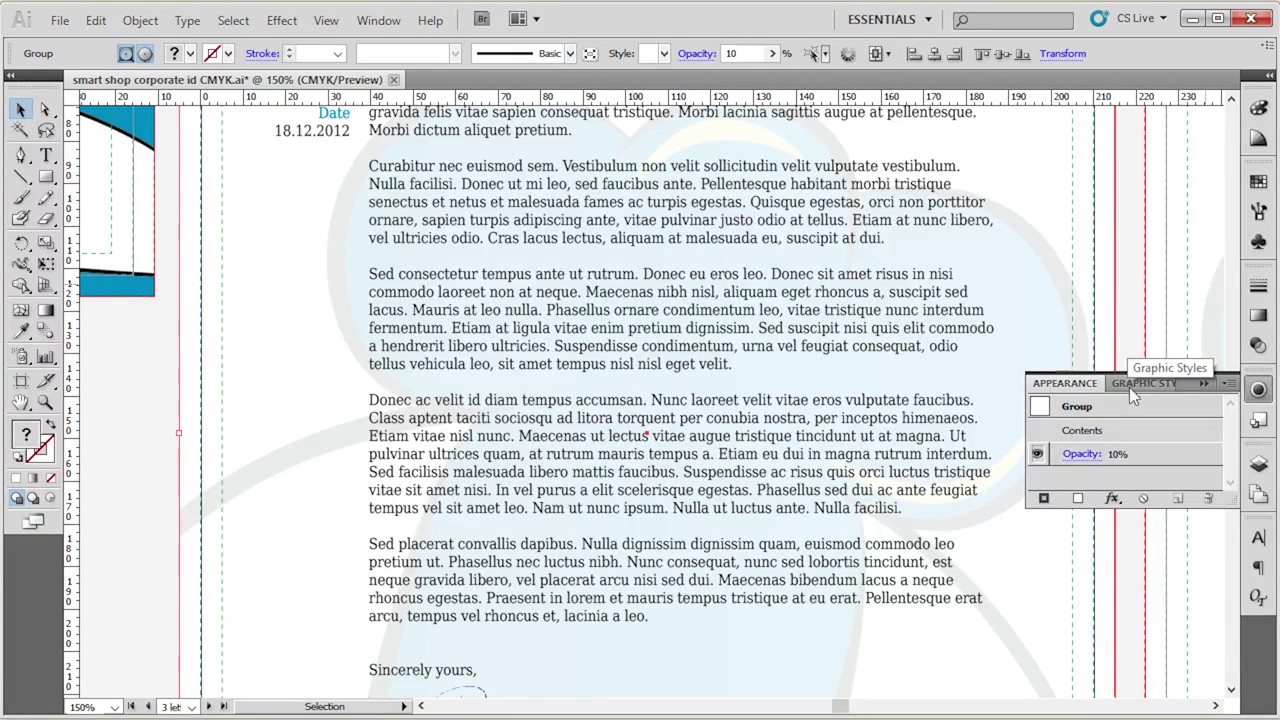
left_click(212, 434)
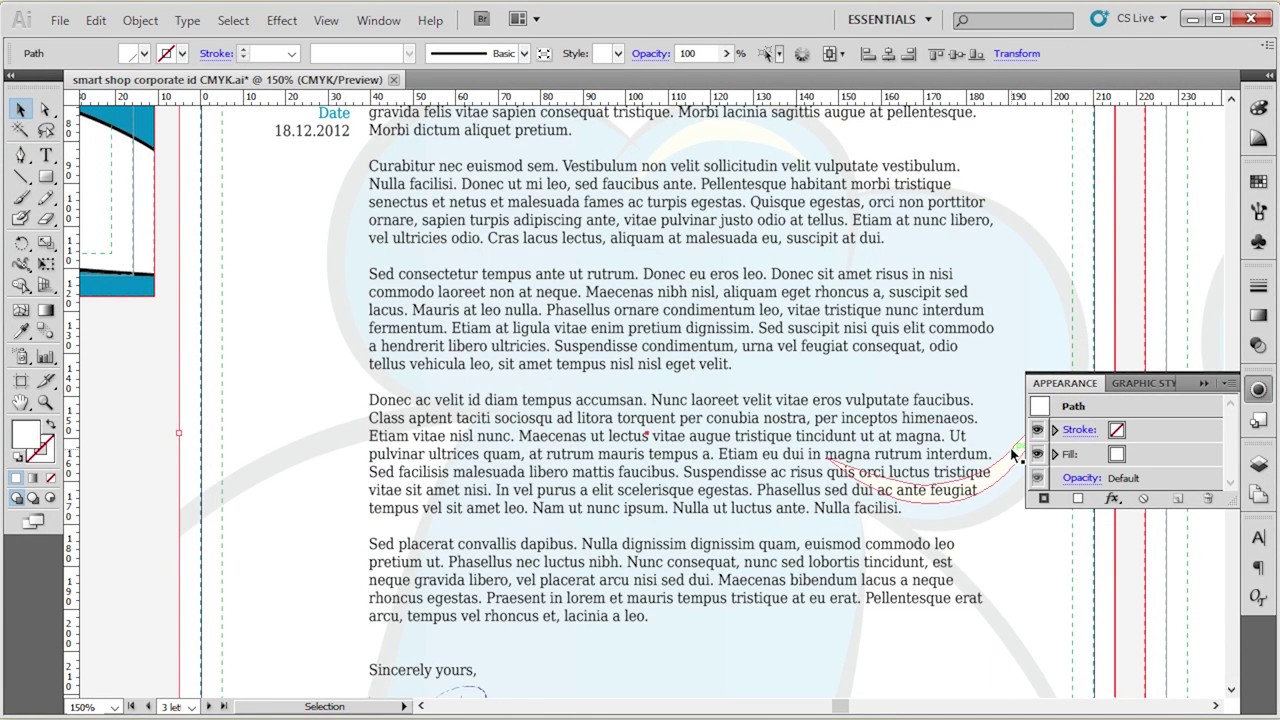
scroll(1110, 500, "down", 2)
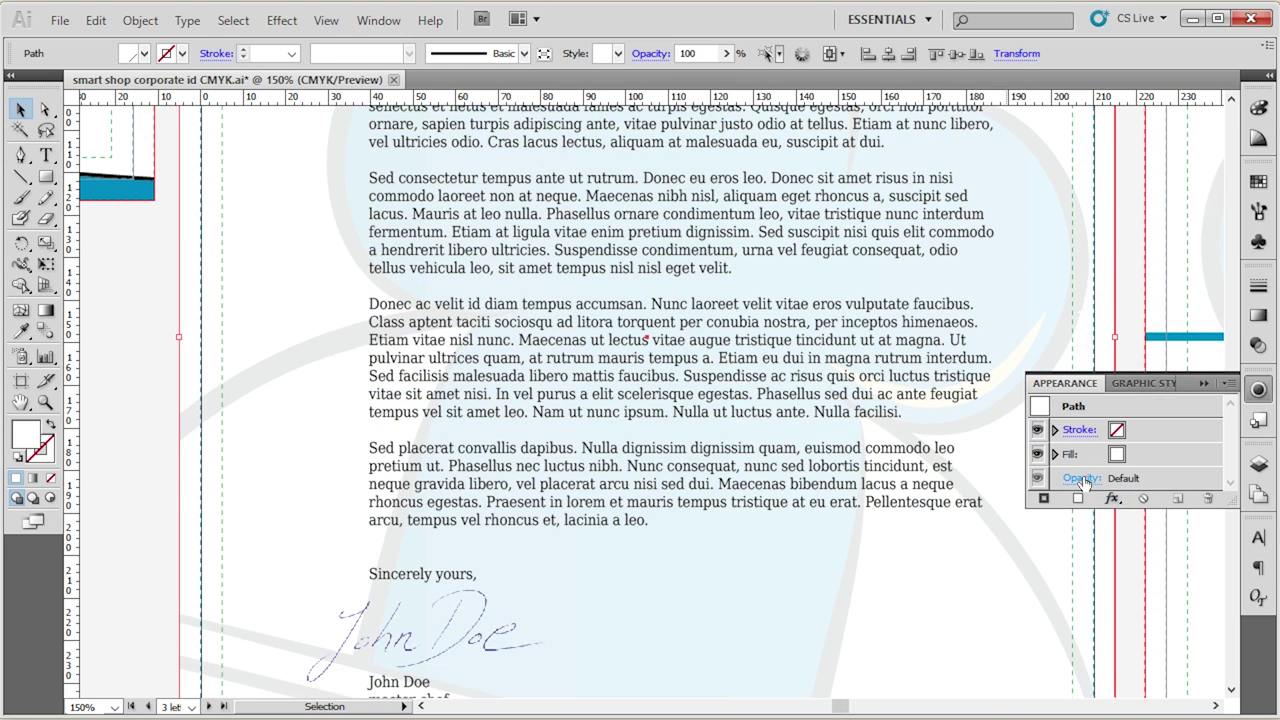
left_click(287, 368)
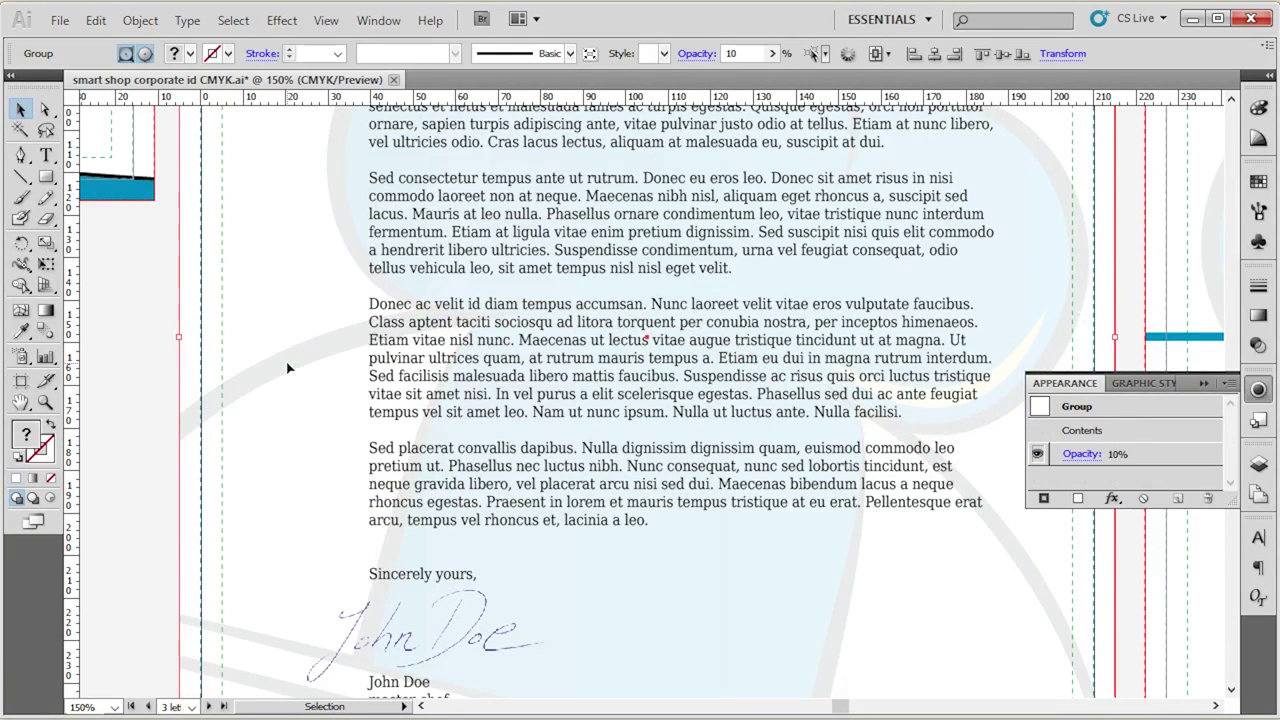
left_click(1082, 456)
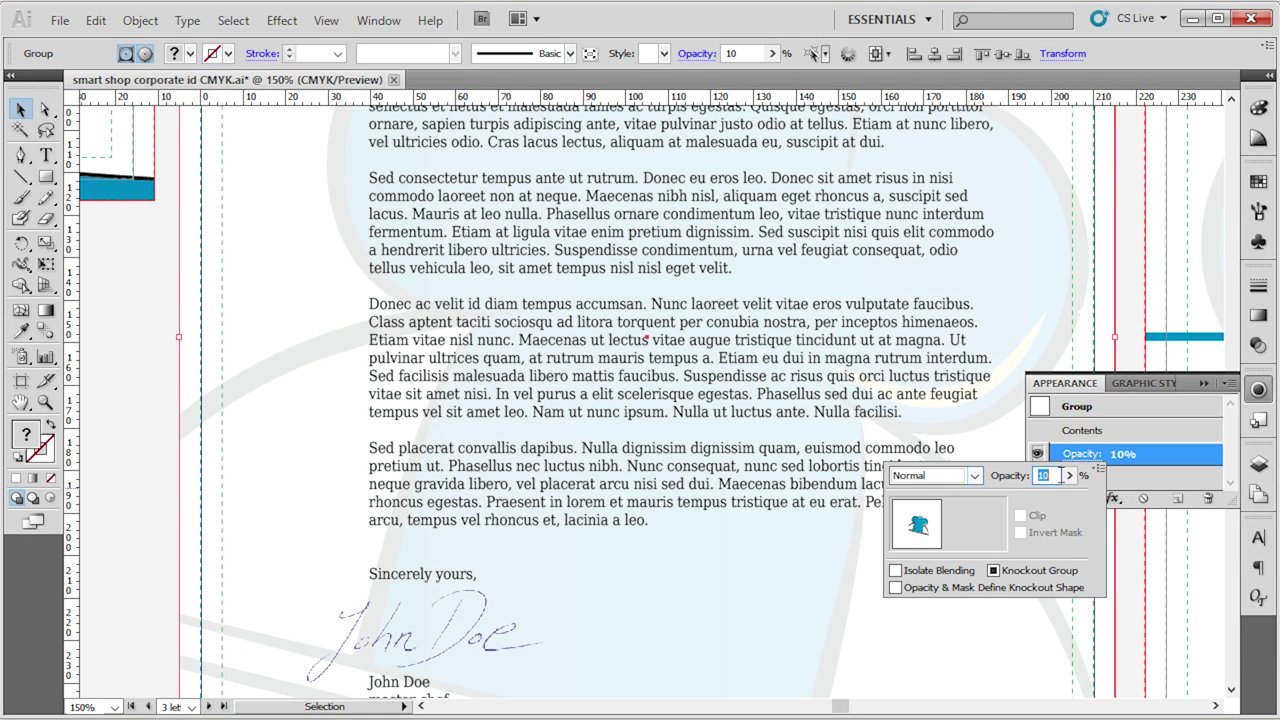
Raise the watermark group's opacity to 41%.
left_click(1069, 475)
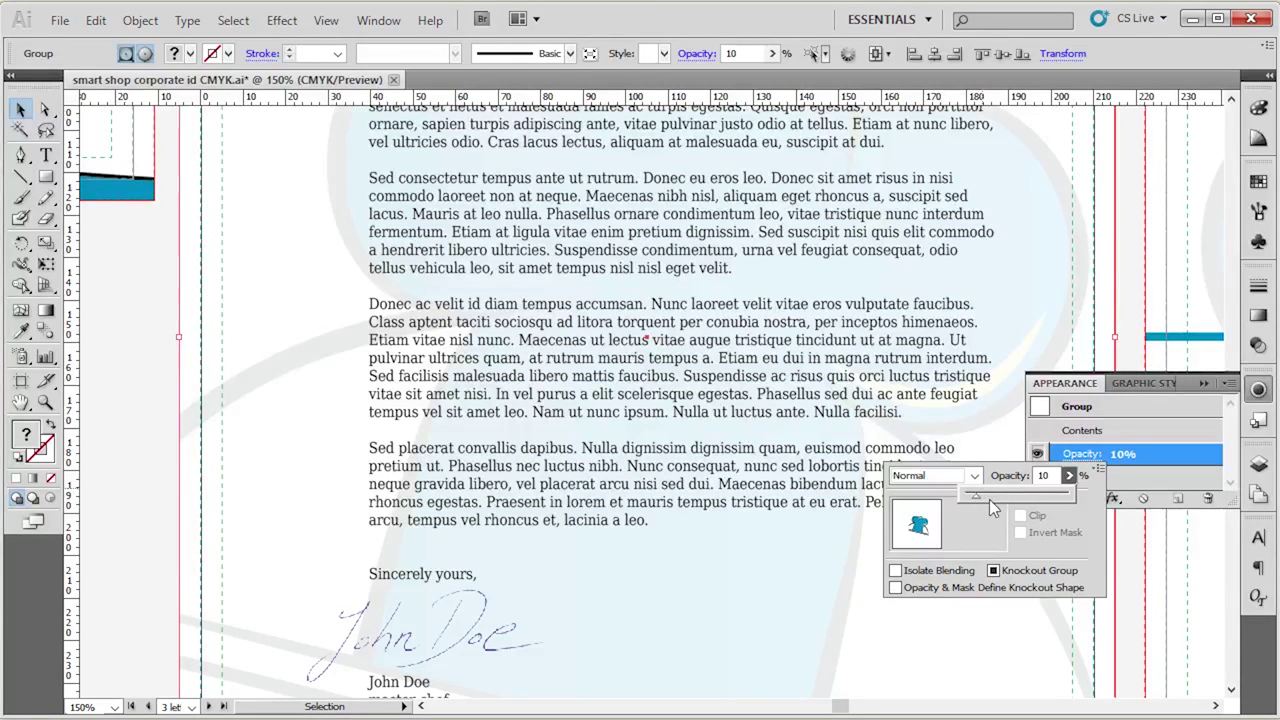
left_click_drag(978, 496, 1024, 500)
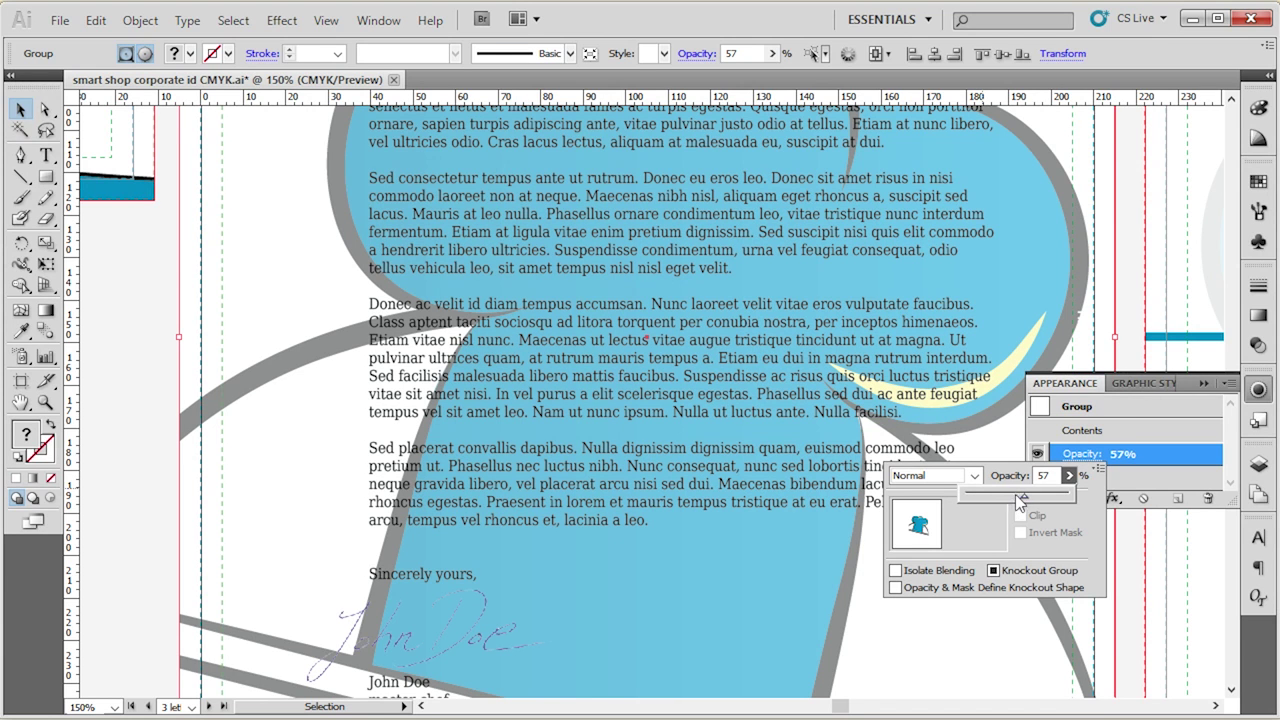
left_click_drag(1023, 497, 1010, 505)
Try Multiply and Soft Light blend modes on the watermark, then return it to Normal.
left_click(930, 476)
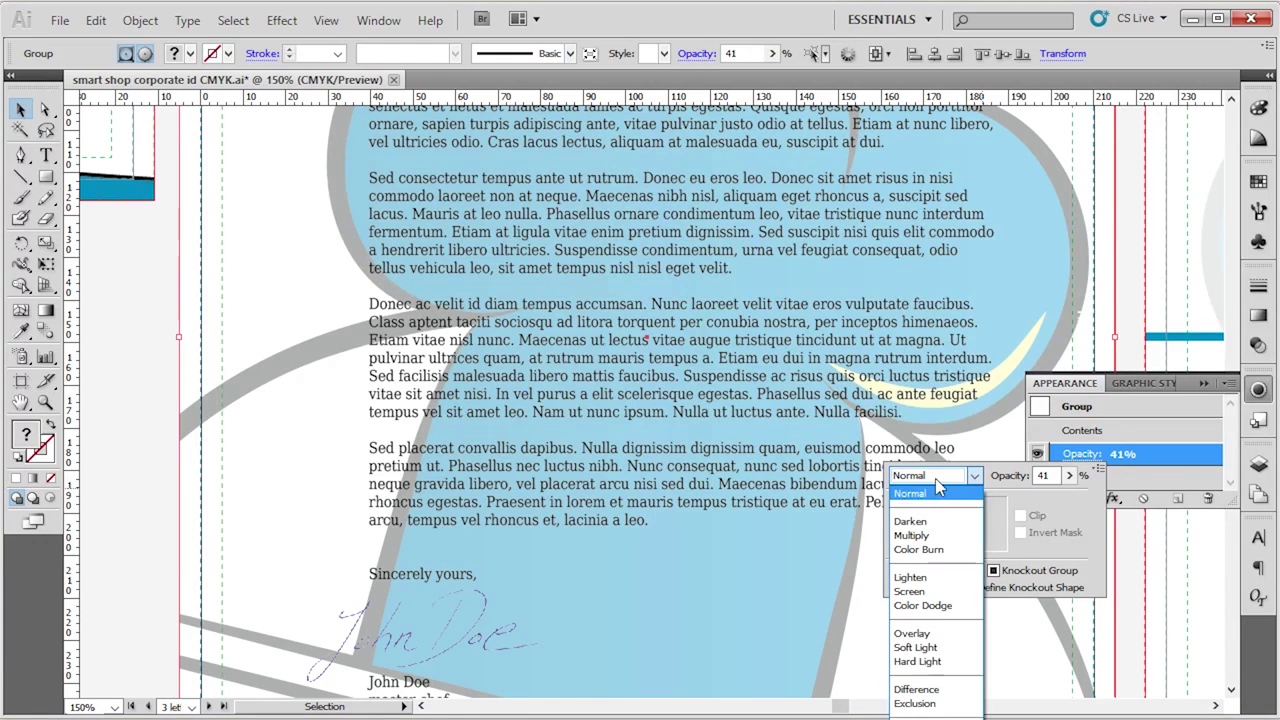
left_click(940, 535)
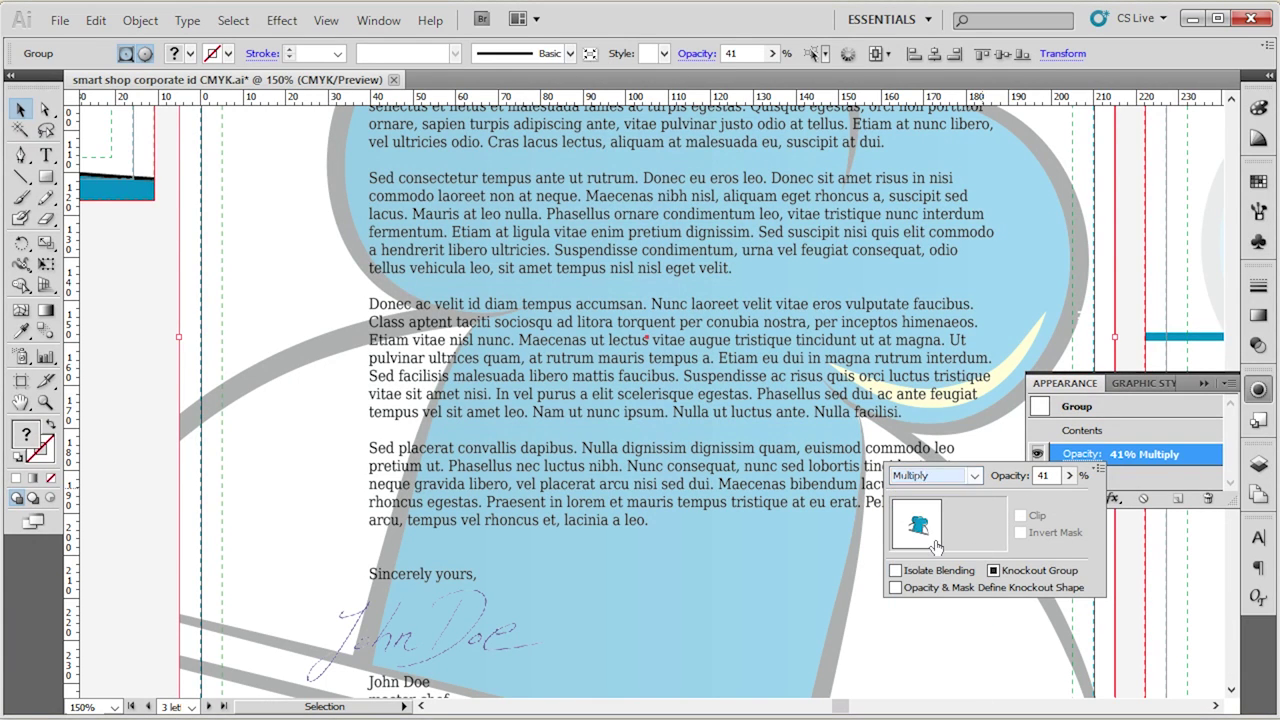
left_click(958, 478)
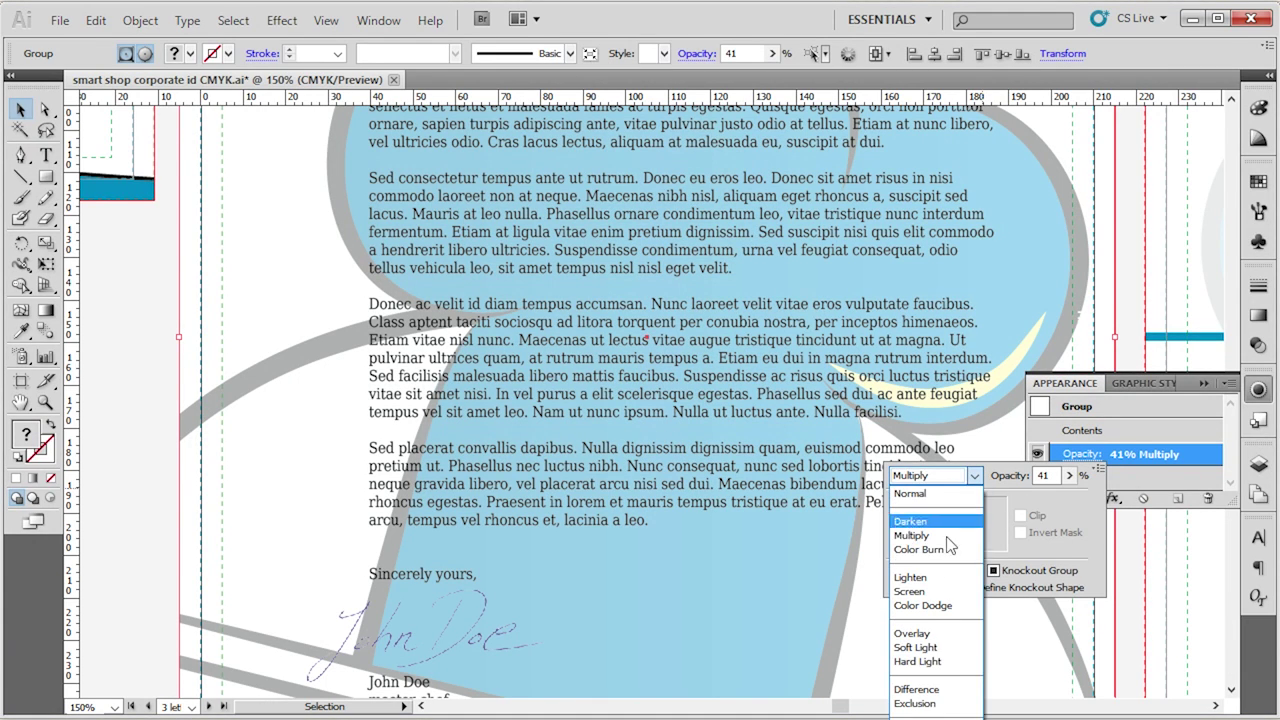
left_click(940, 648)
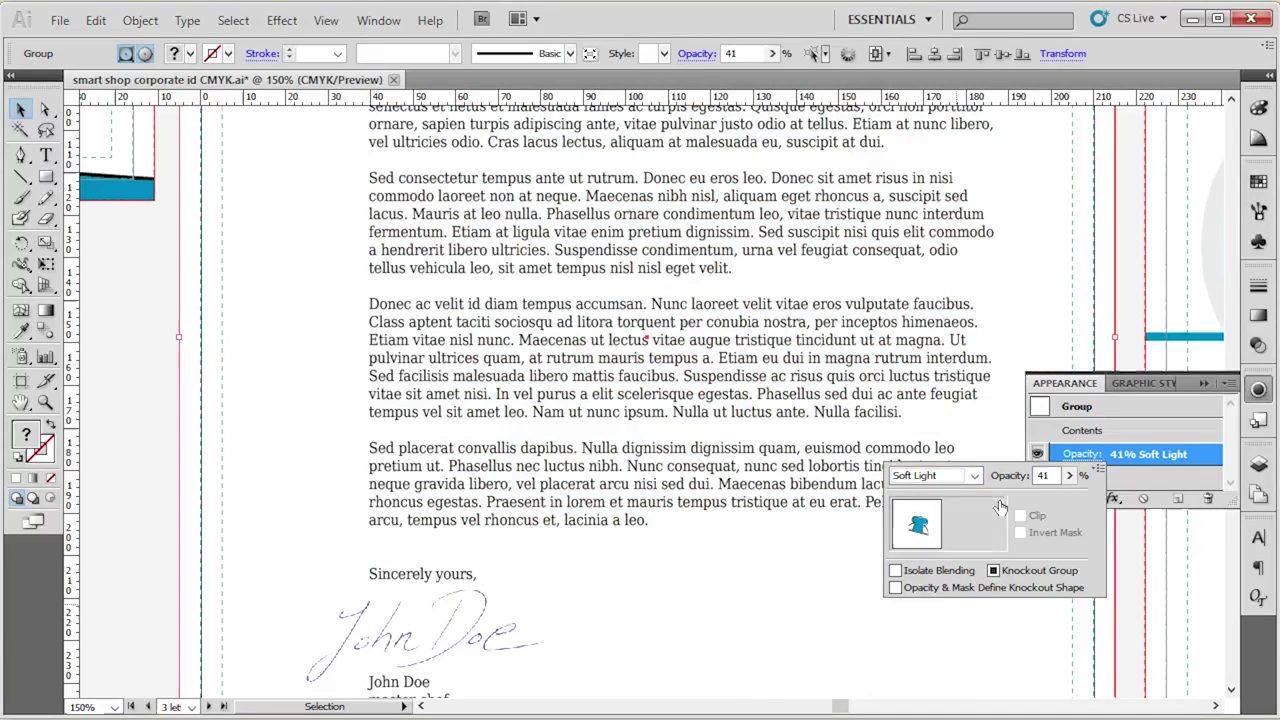
left_click(958, 478)
left_click(958, 490)
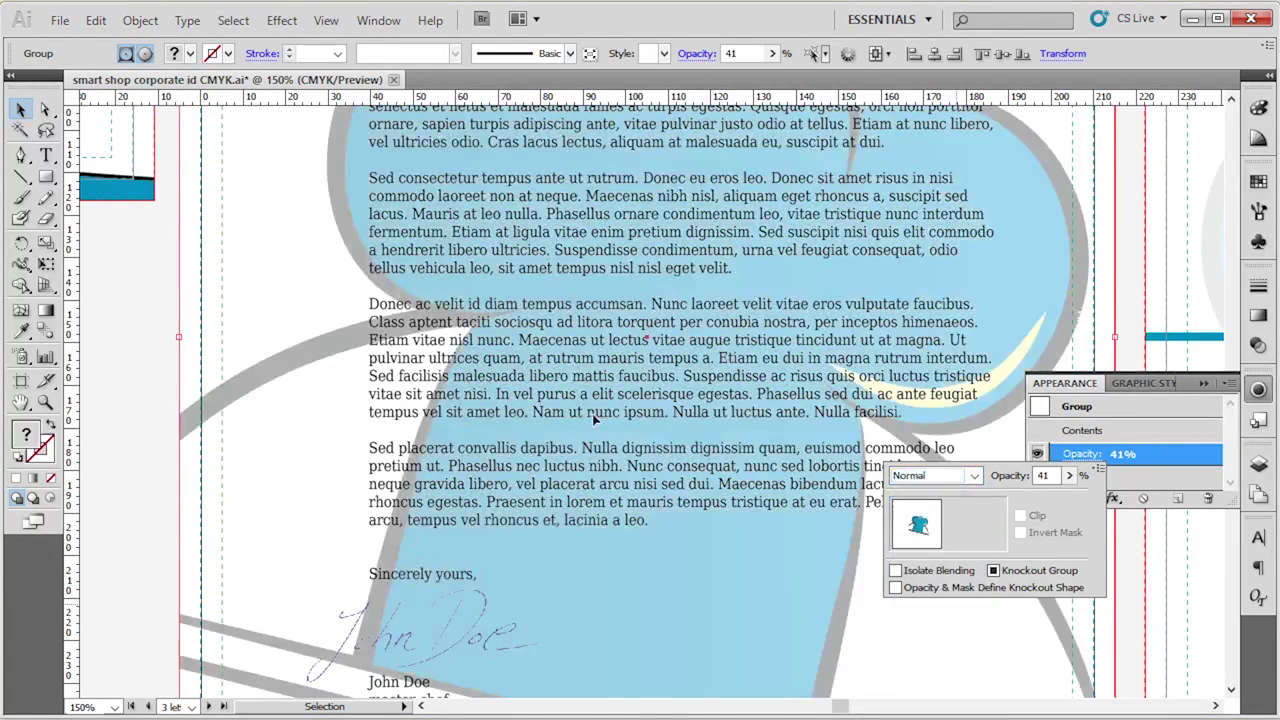
Zoom out to 66.67% with Ctrl+- to view the whole letterhead.
key("ctrl+minus")
key("ctrl+minus")
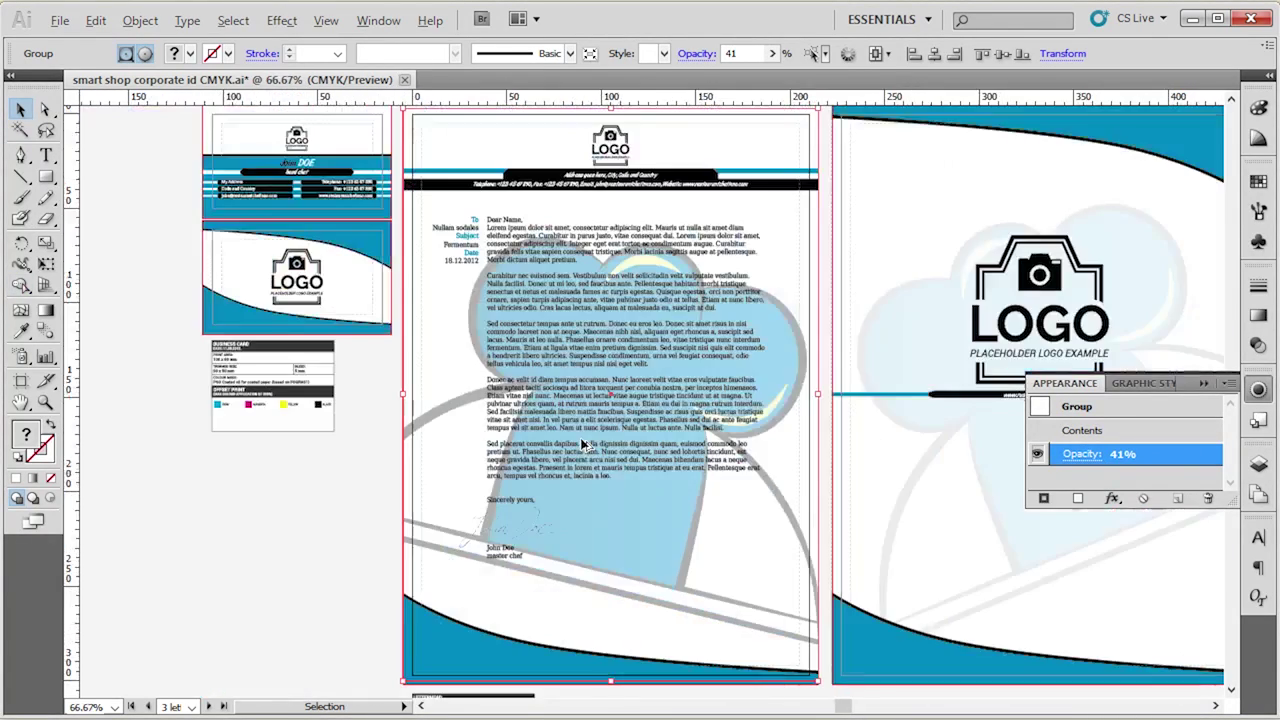